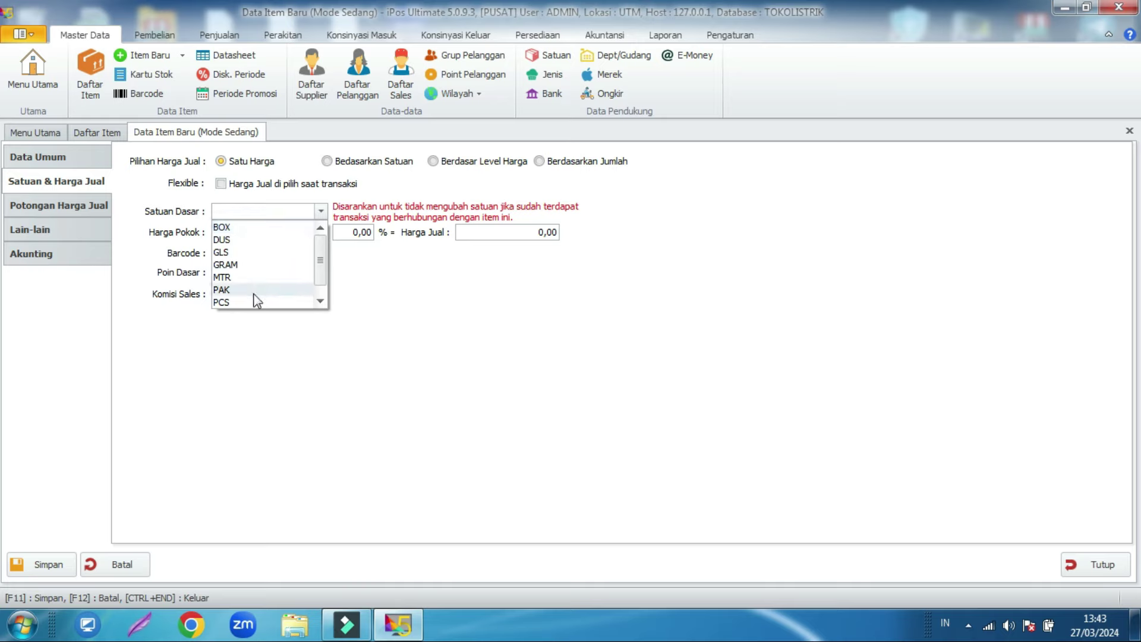
Step: Make MTR the base unit, price per unit, and put MTR in the first unit row
click(252, 277)
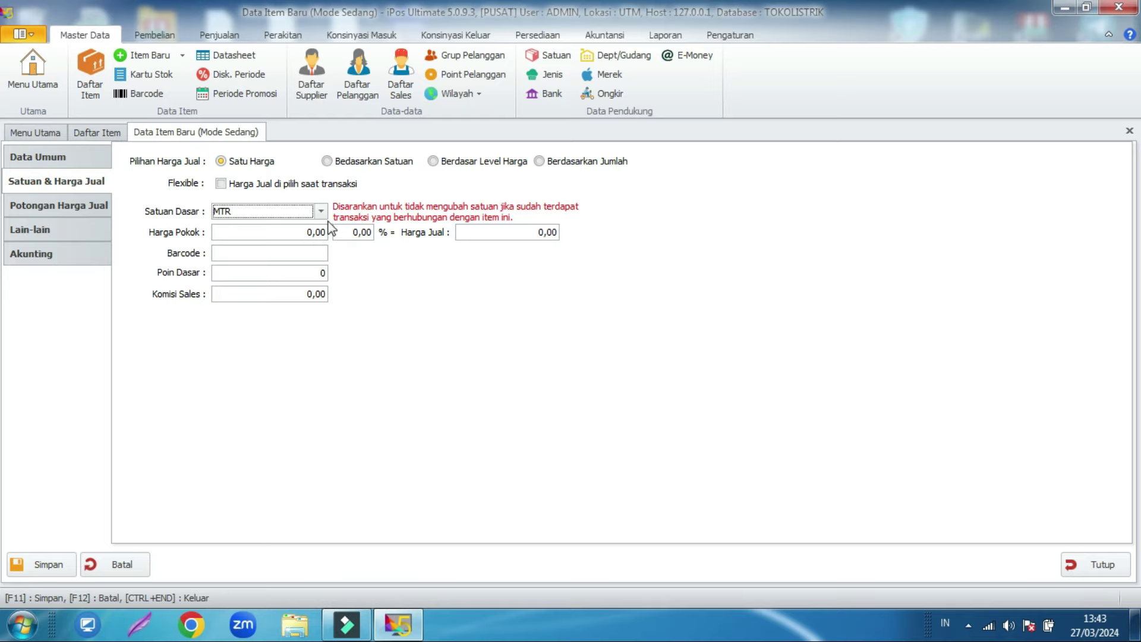
click(358, 162)
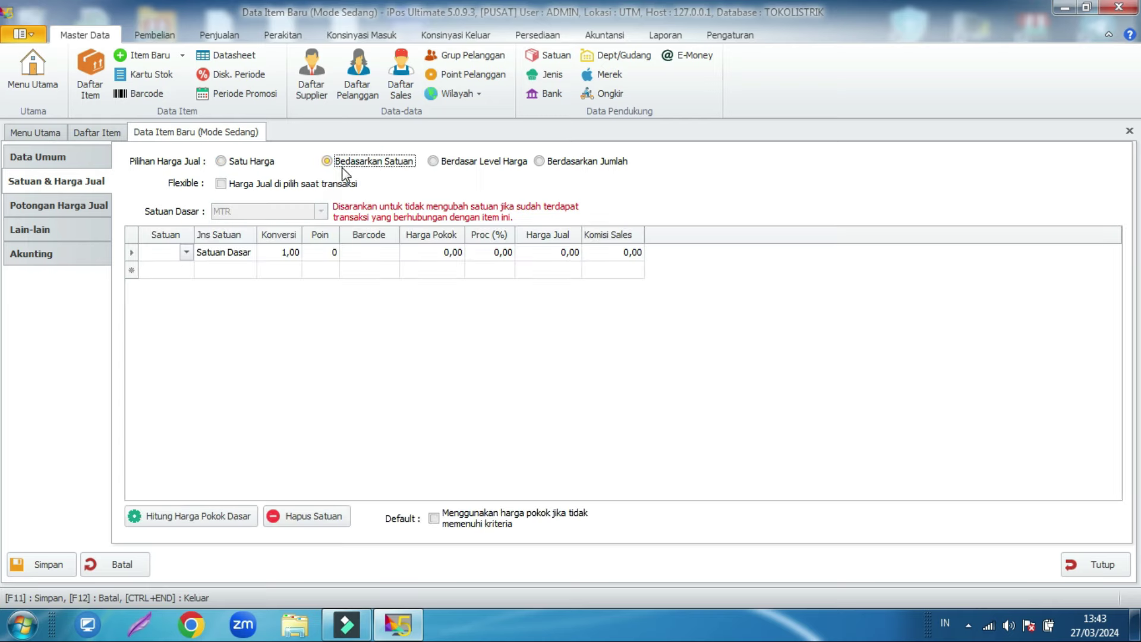
click(186, 252)
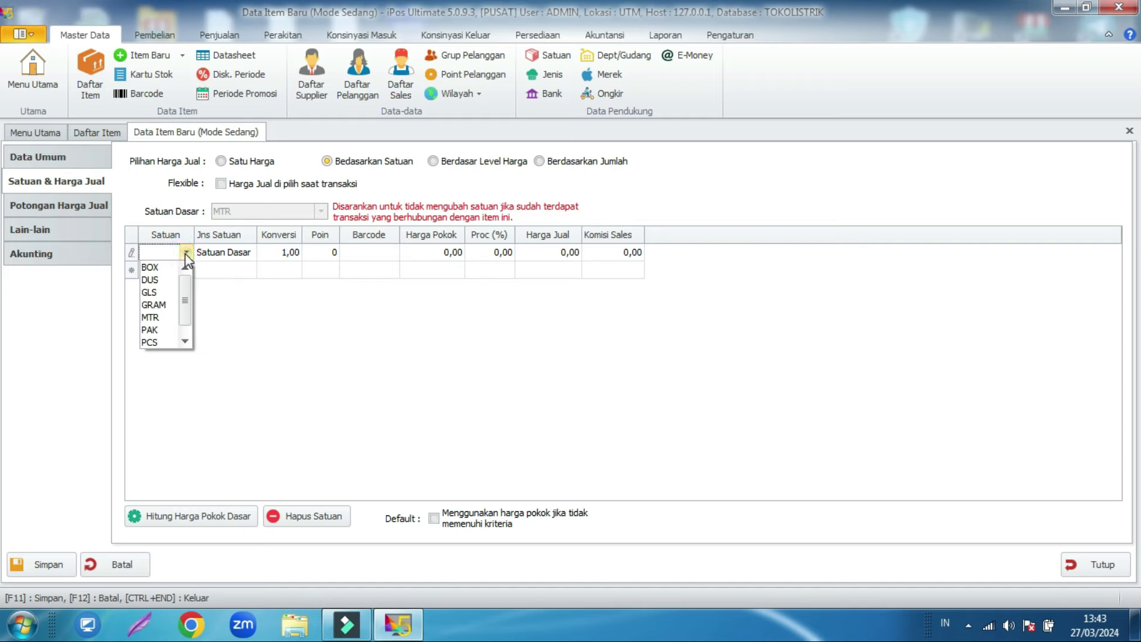
click(157, 318)
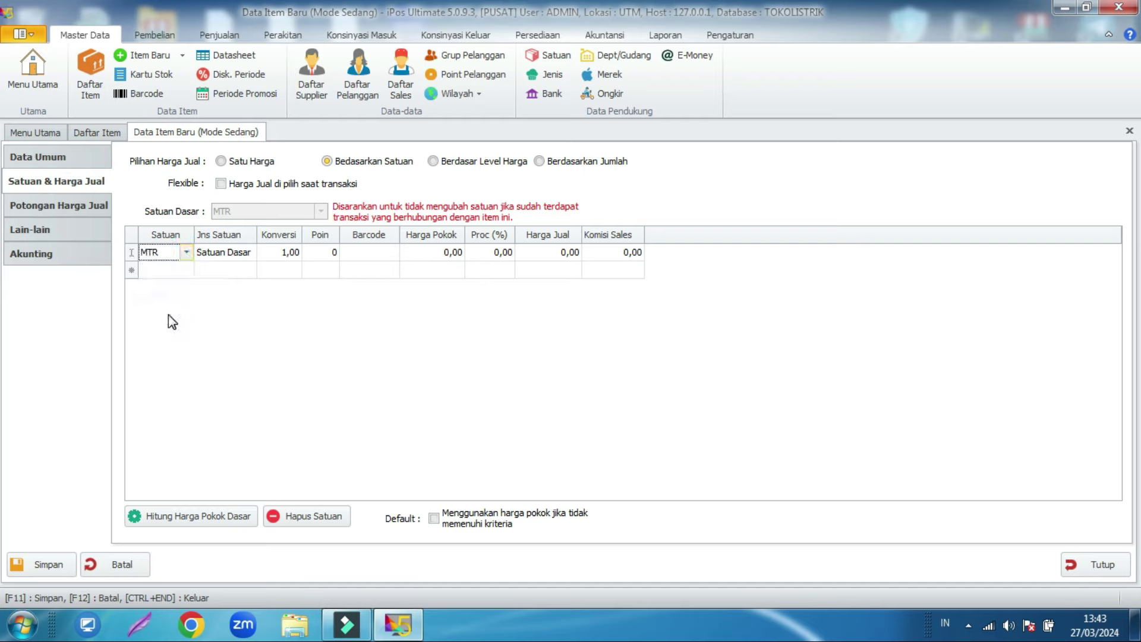
click(169, 312)
Step: Add ROLL as the second unit with a conversion of 50 MTR
click(185, 271)
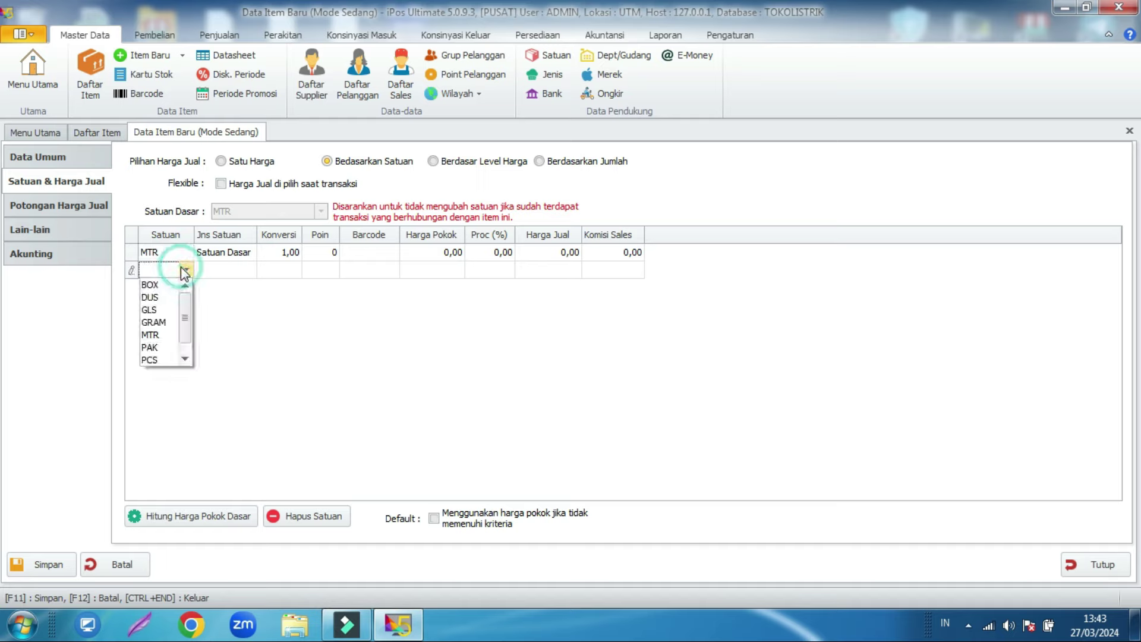
scroll(189, 314, down, 1)
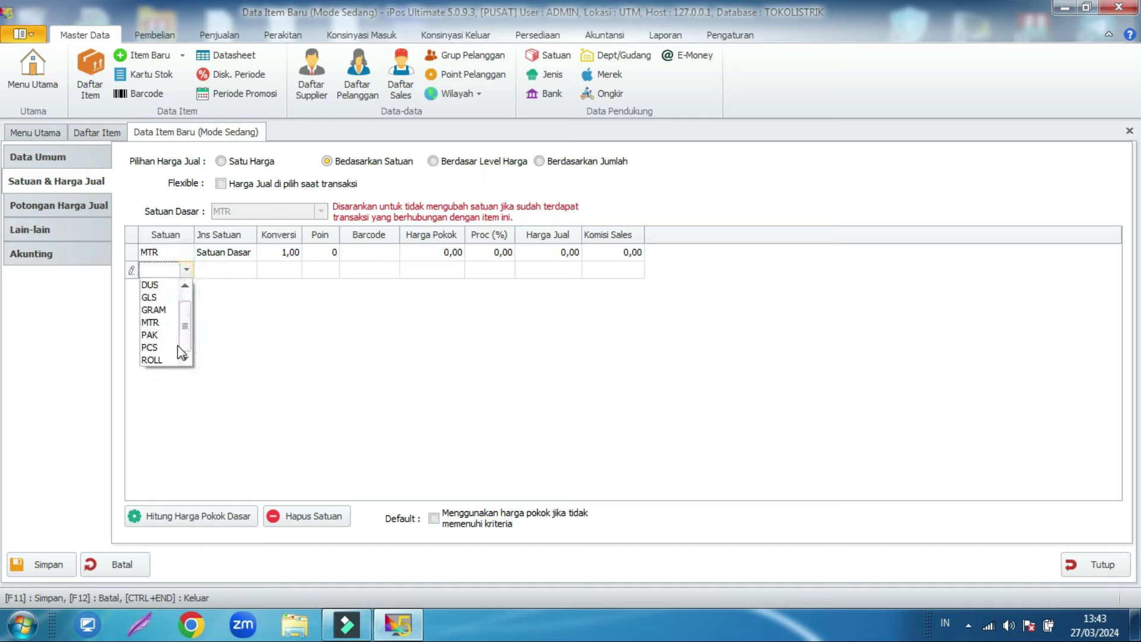
click(151, 359)
click(238, 270)
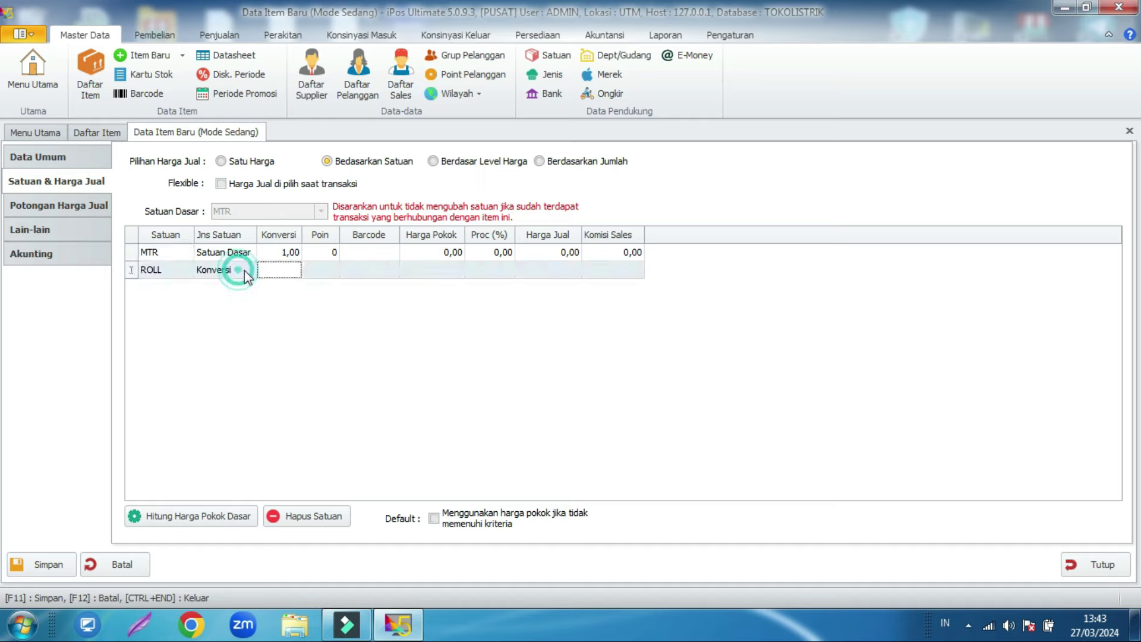
click(272, 280)
text(50)
click(290, 297)
click(362, 266)
click(352, 260)
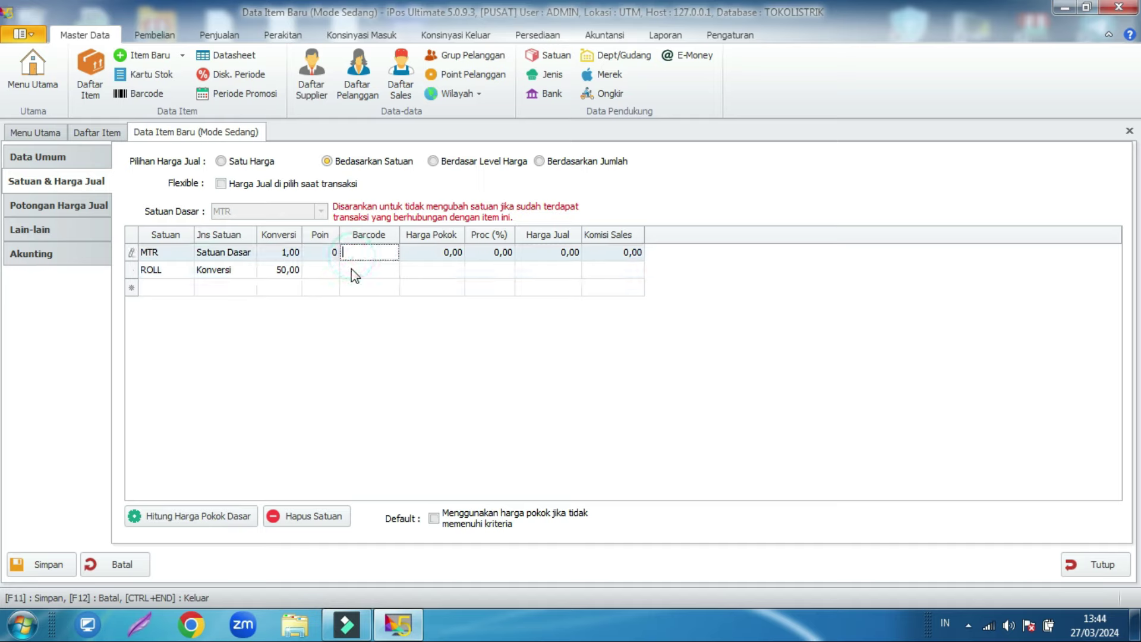
Step: Enter a ROLL cost price of 800.000,00 and calculate the MTR base cost from it
click(352, 270)
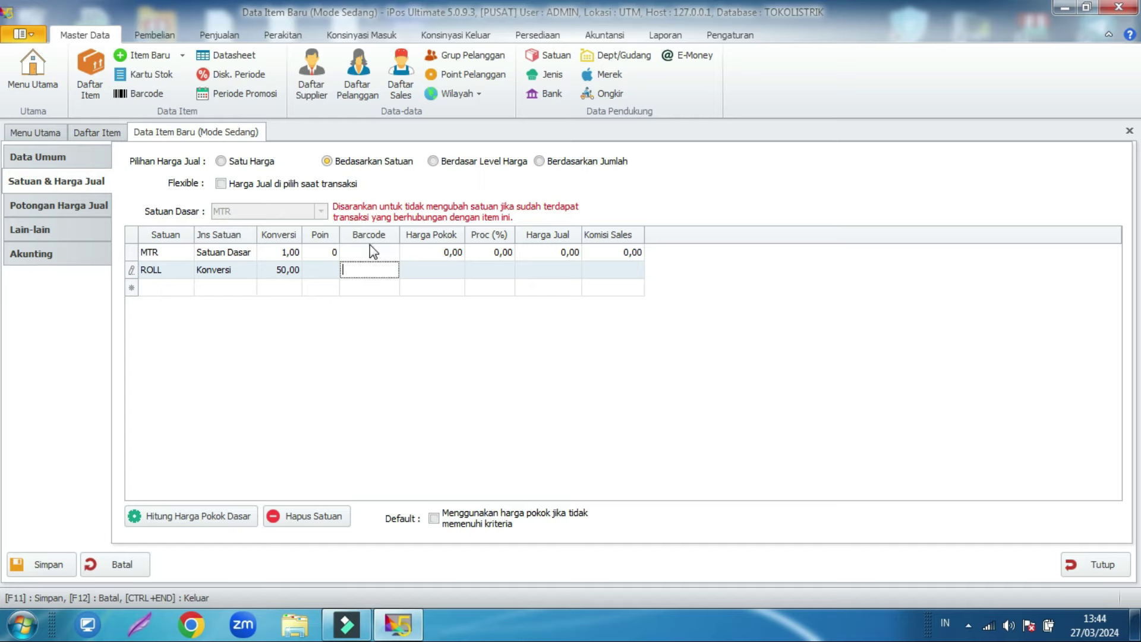
click(429, 275)
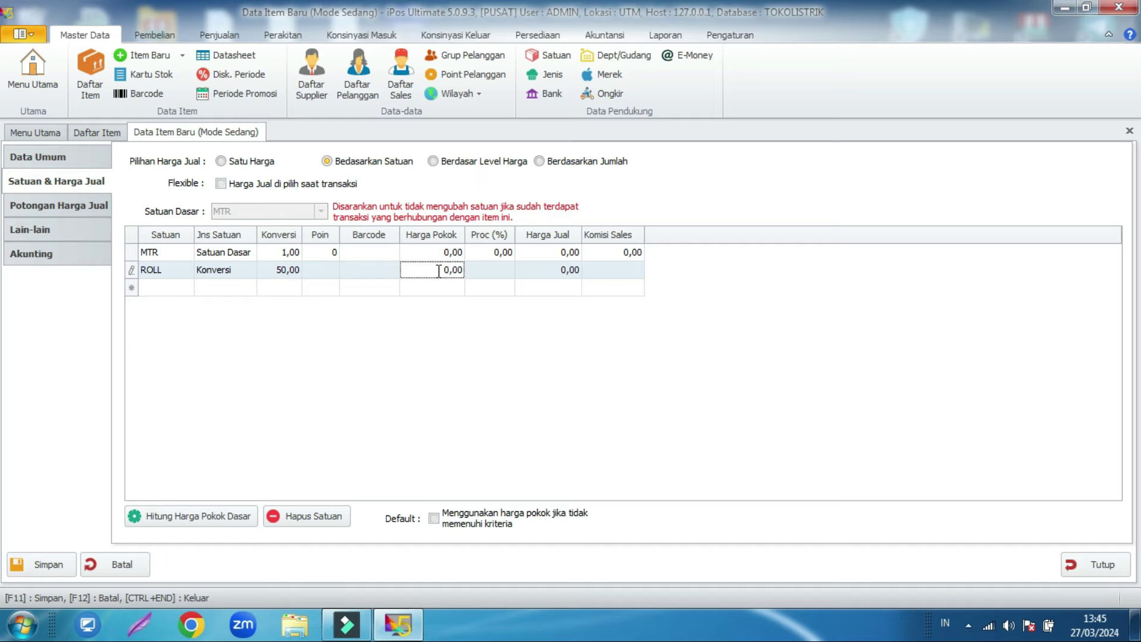
text(80000)
click(423, 299)
click(169, 524)
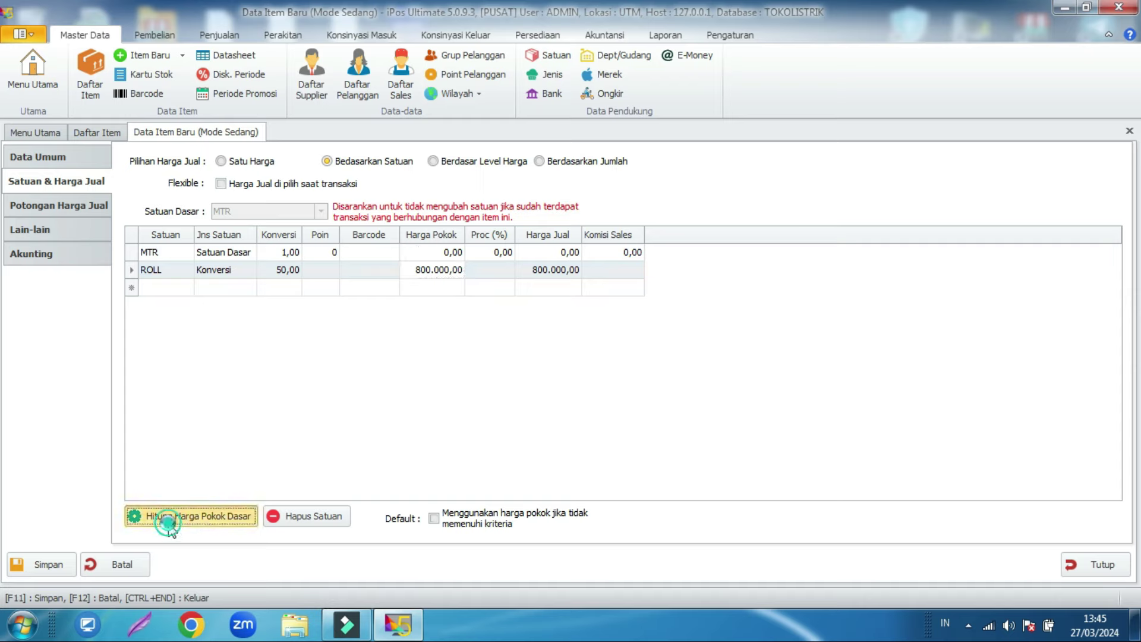
Step: Confirm the derived 16.000,00 MTR base cost and set the MTR selling price to 20.000,00
click(634, 380)
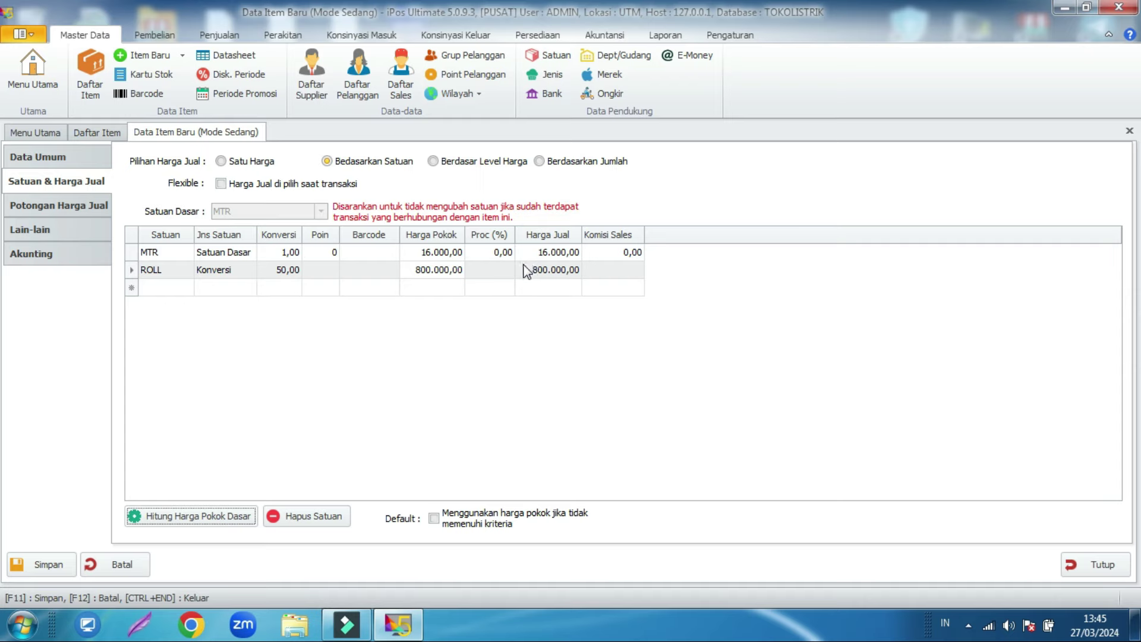
click(526, 258)
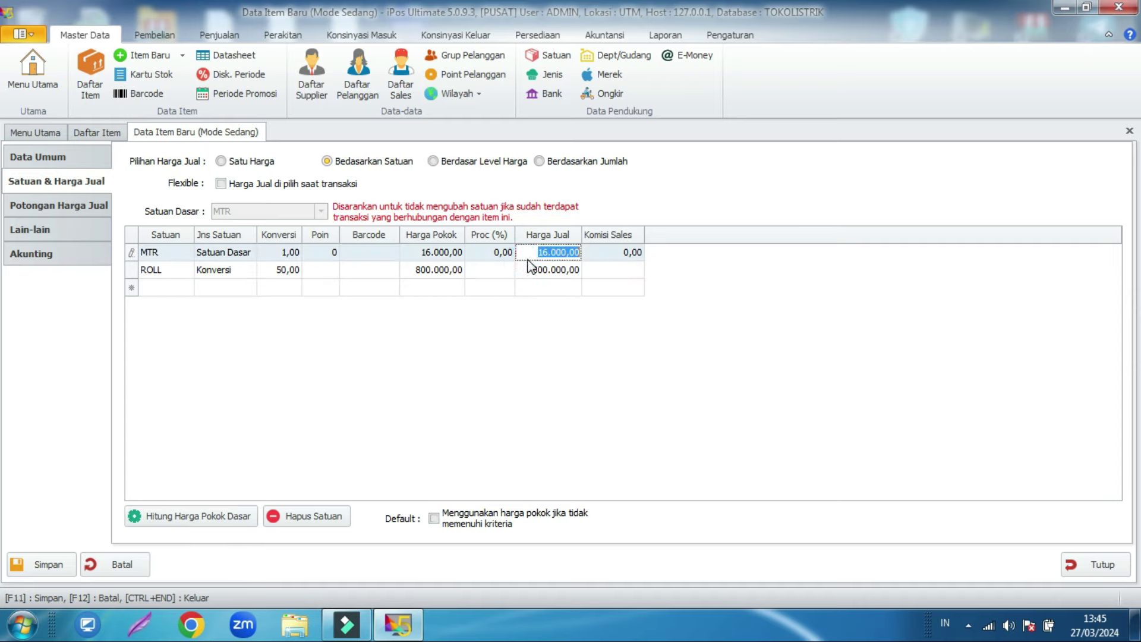
text(20000)
key(Return)
Step: Set the ROLL selling price to 870.000,00, giving an 8,75% markup
click(526, 268)
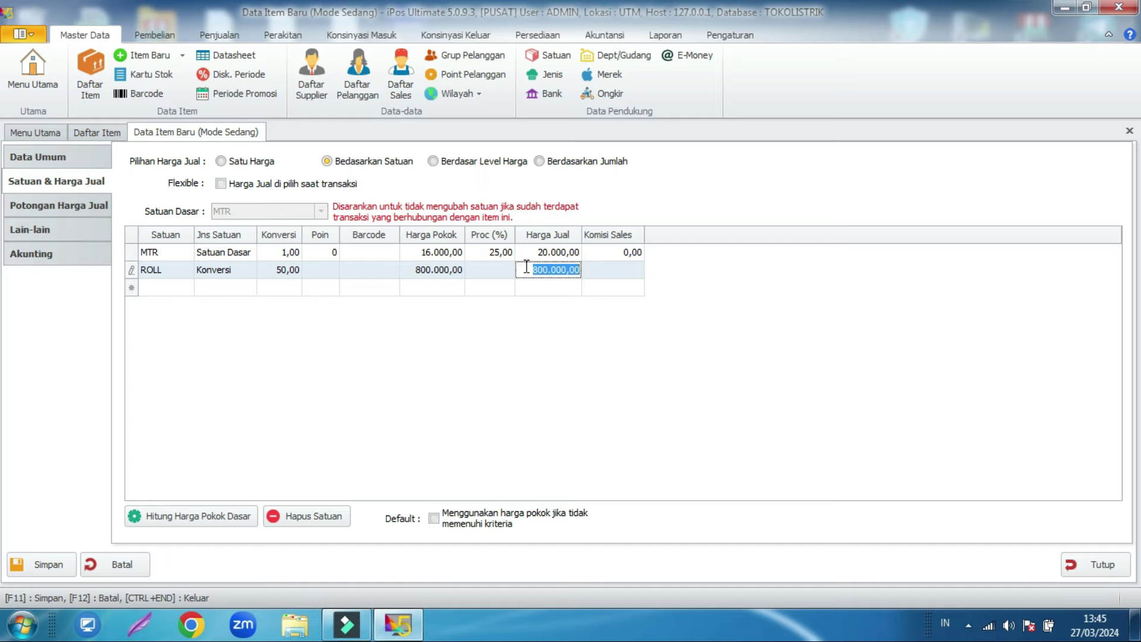
text(850000)
key(Return)
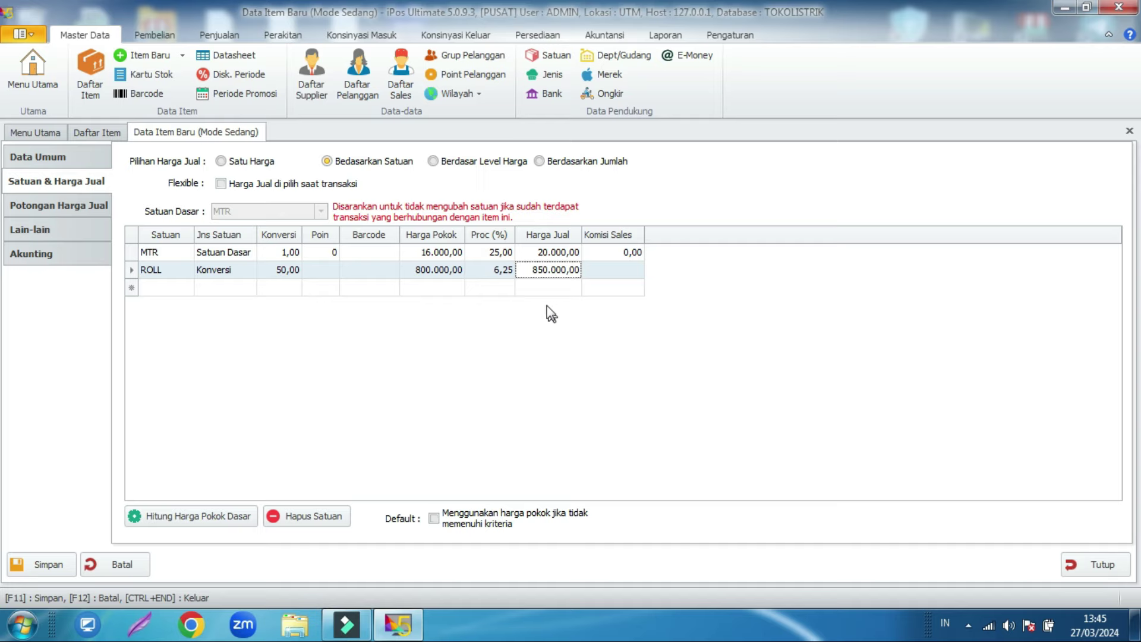
click(490, 270)
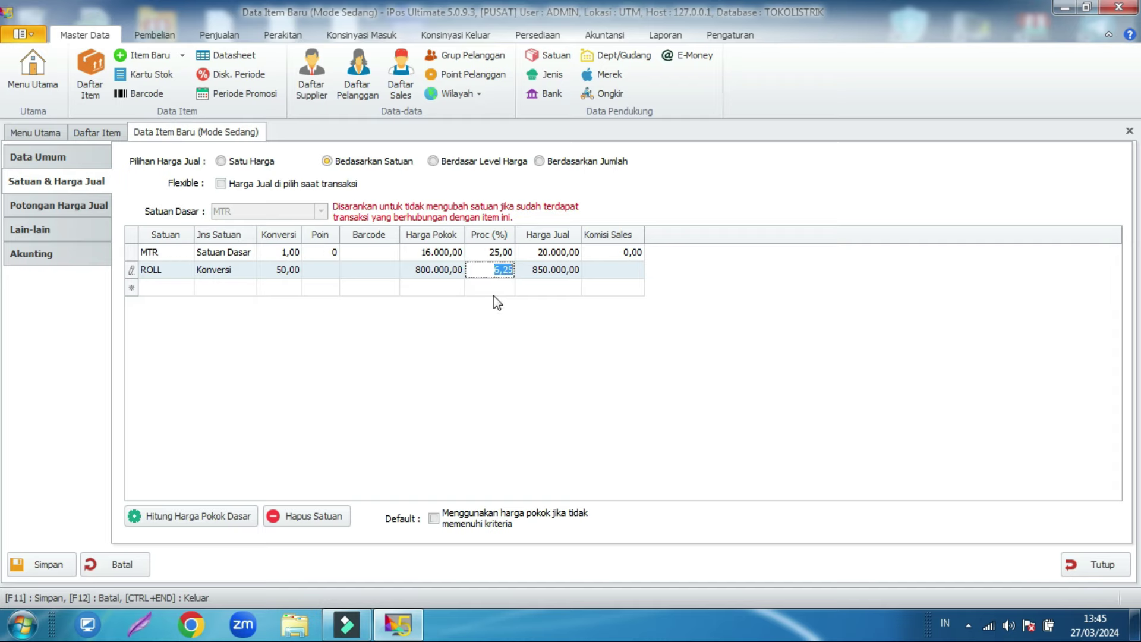
text(7)
click(530, 274)
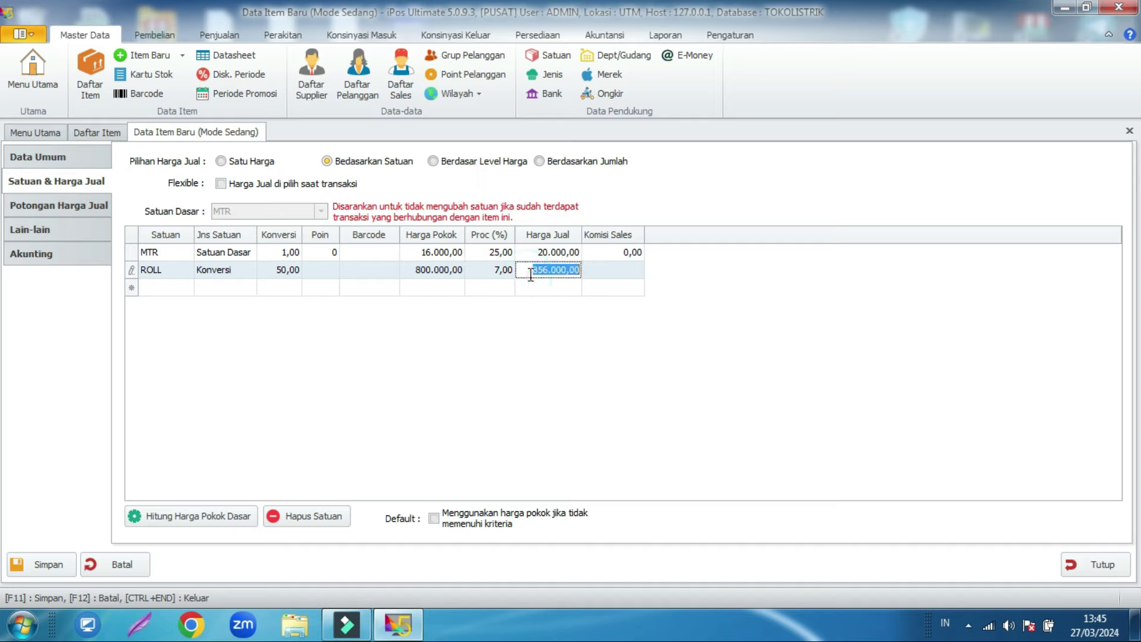
text(870000)
key(Return)
click(49, 210)
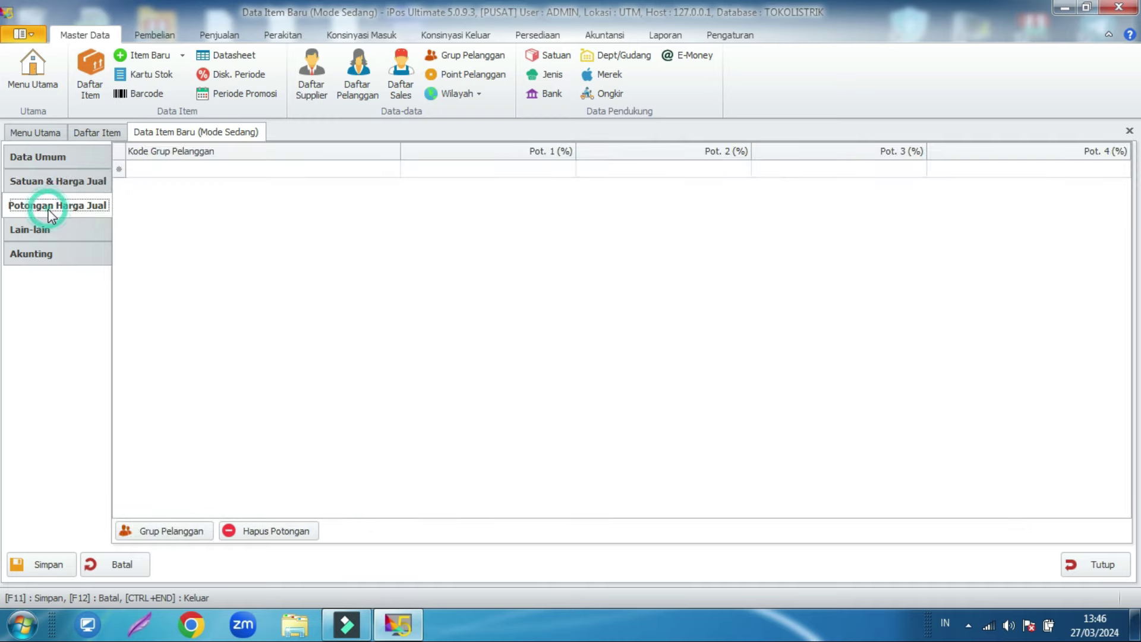
Step: Review the cable item's discount, accounting and general details pages
click(47, 234)
click(59, 256)
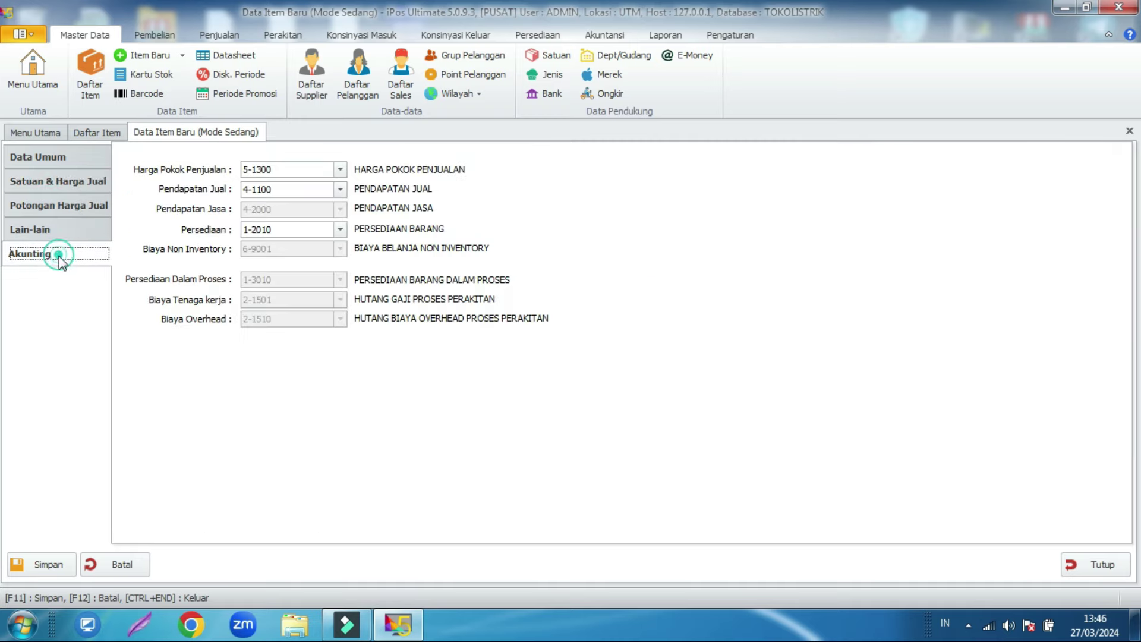
click(51, 158)
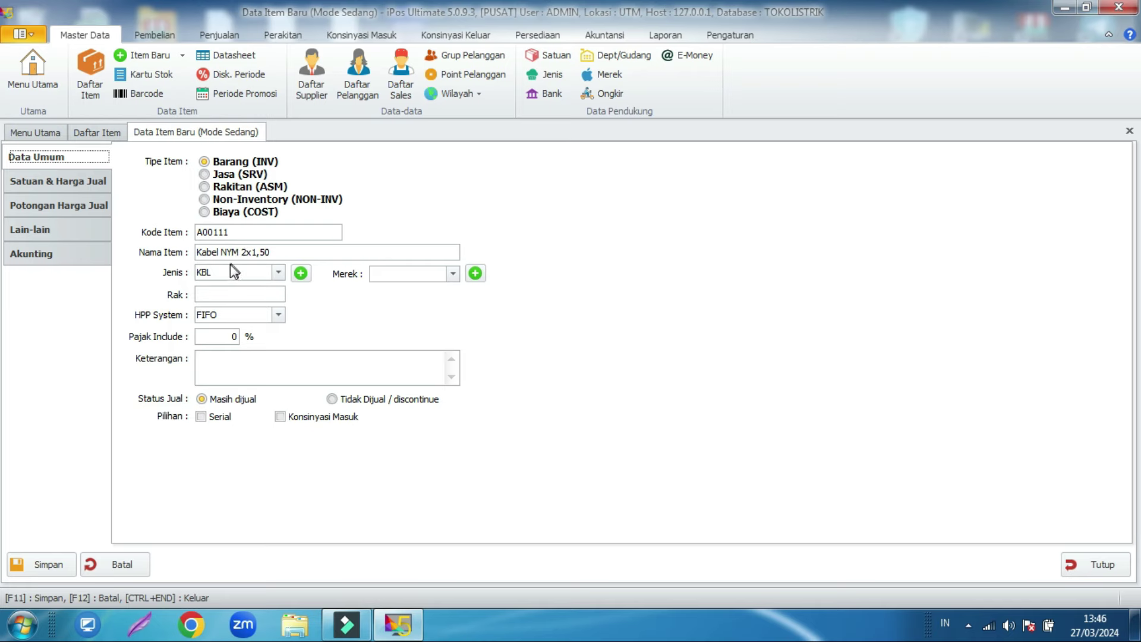
click(80, 205)
click(73, 188)
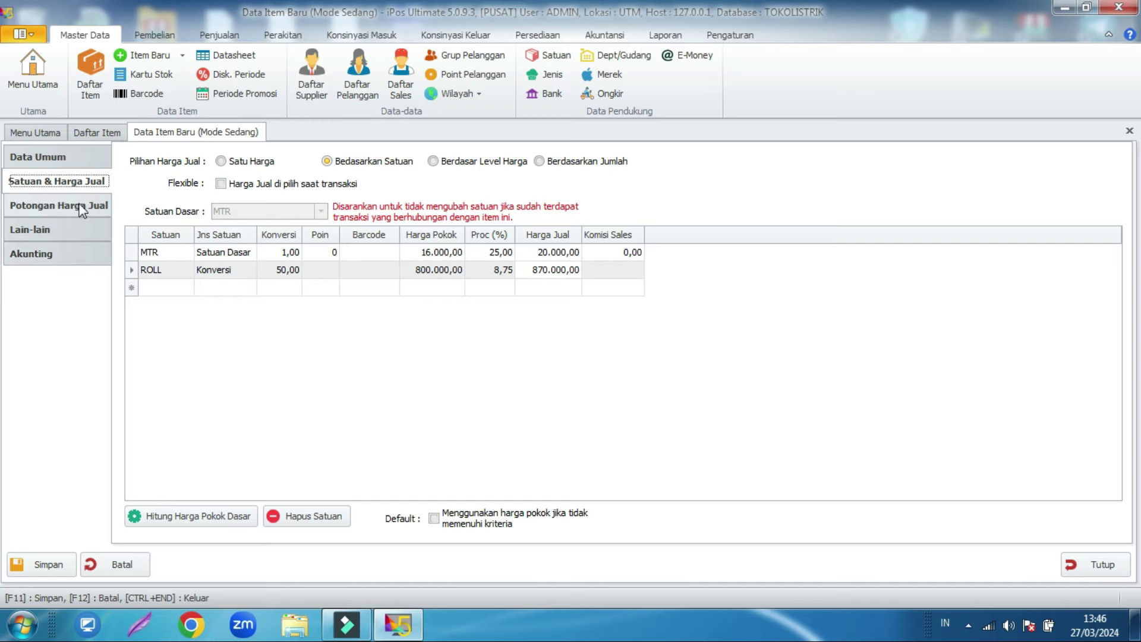
Step: Set the minimum stock to 50 MTR on the Lain-lain page
click(31, 233)
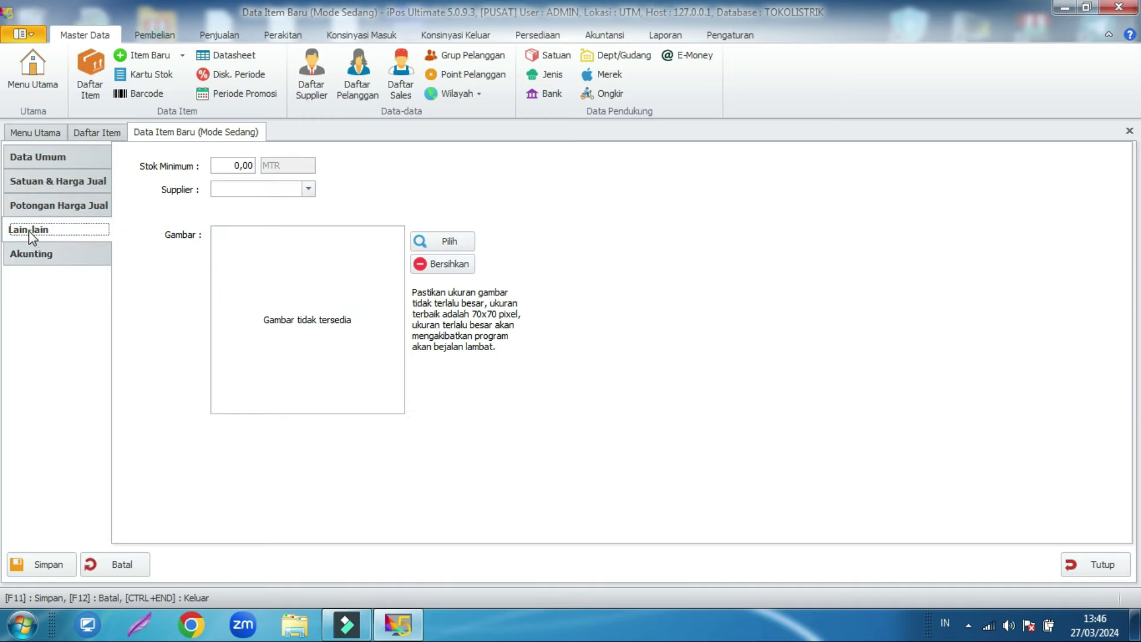
click(219, 166)
text(50)
click(362, 186)
click(74, 254)
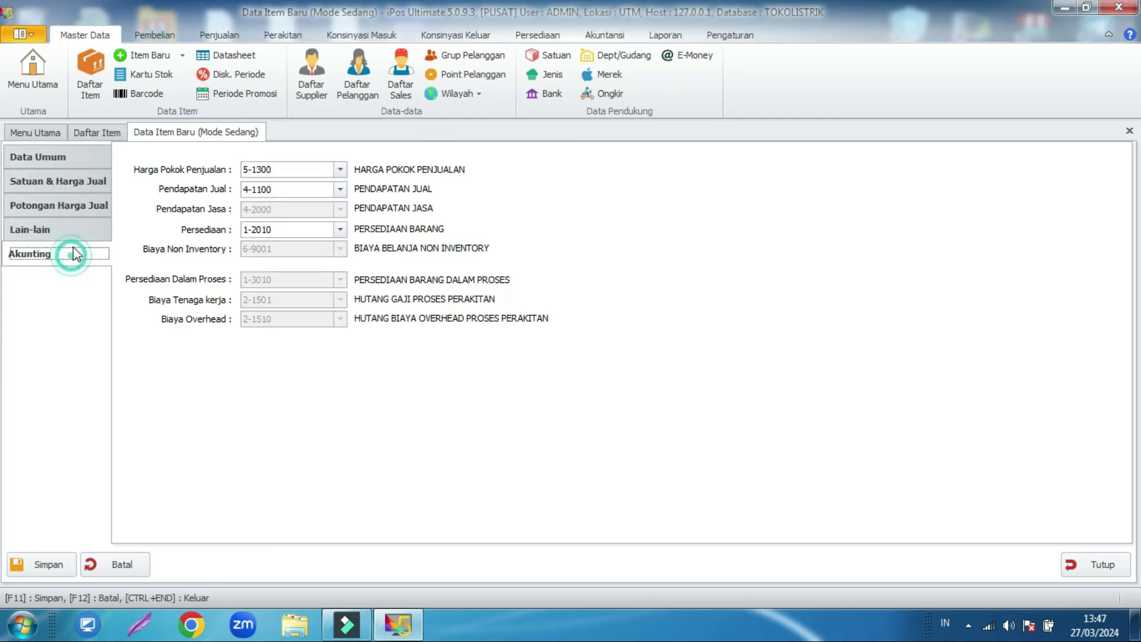
click(83, 158)
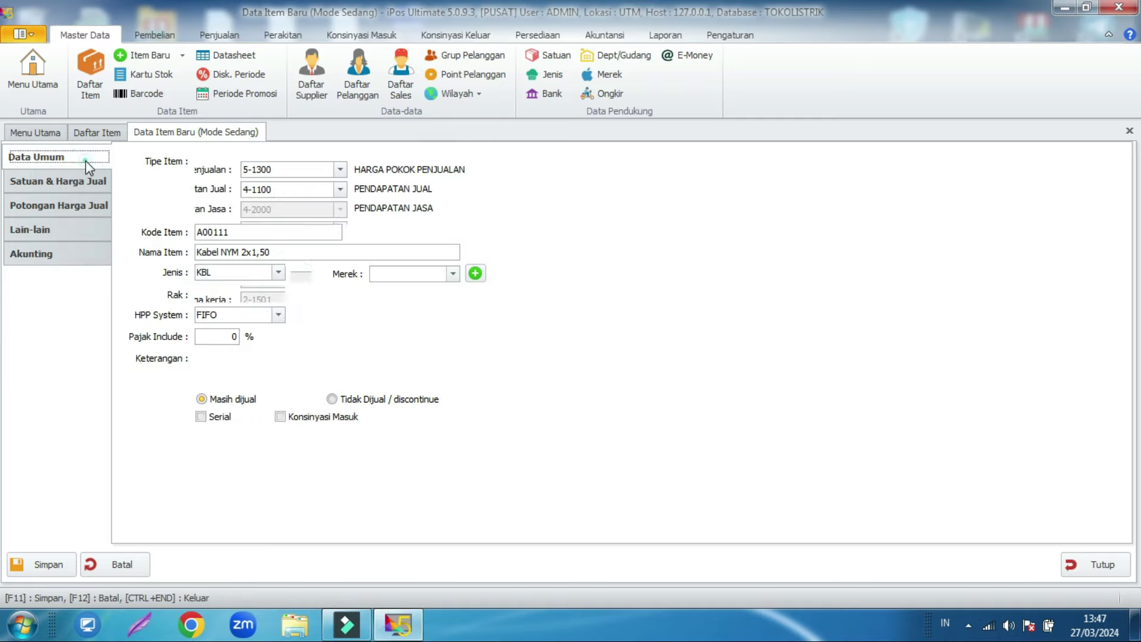
Step: Save item A00111 and compare its MTR and ROLL rows in the item list
click(39, 568)
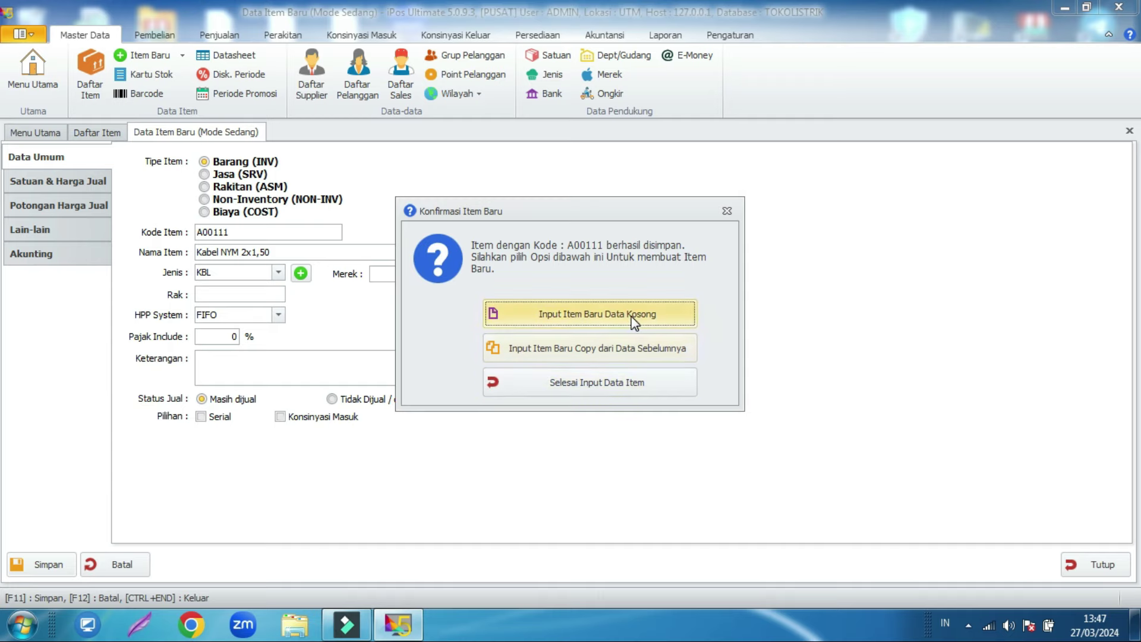
click(629, 383)
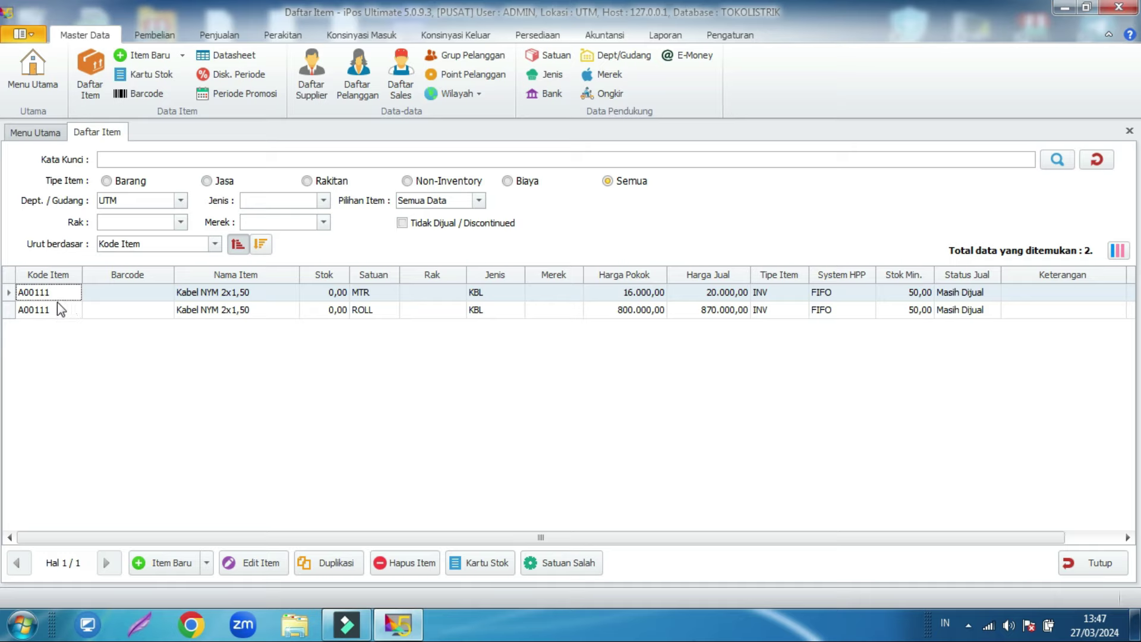
click(385, 293)
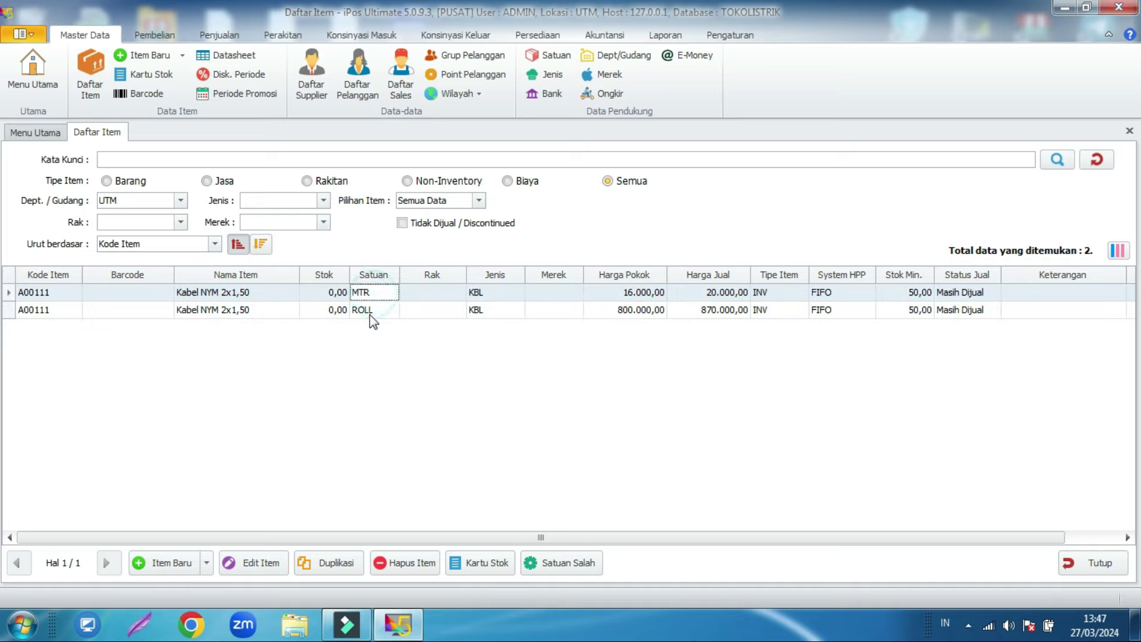
click(368, 309)
click(38, 295)
click(42, 310)
click(47, 295)
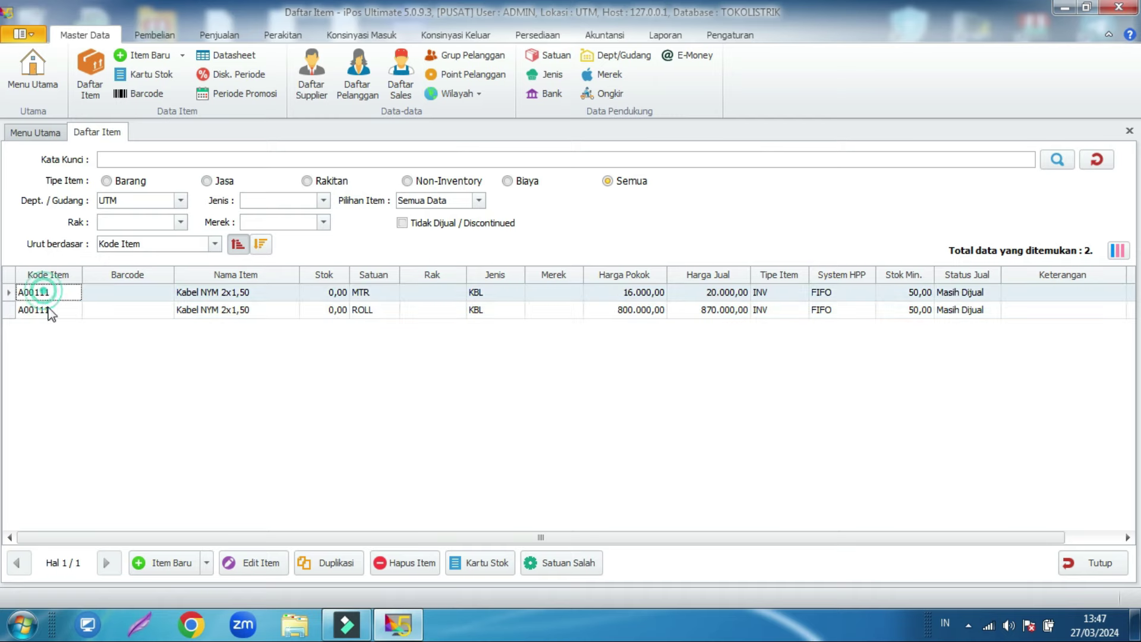
click(49, 309)
click(54, 293)
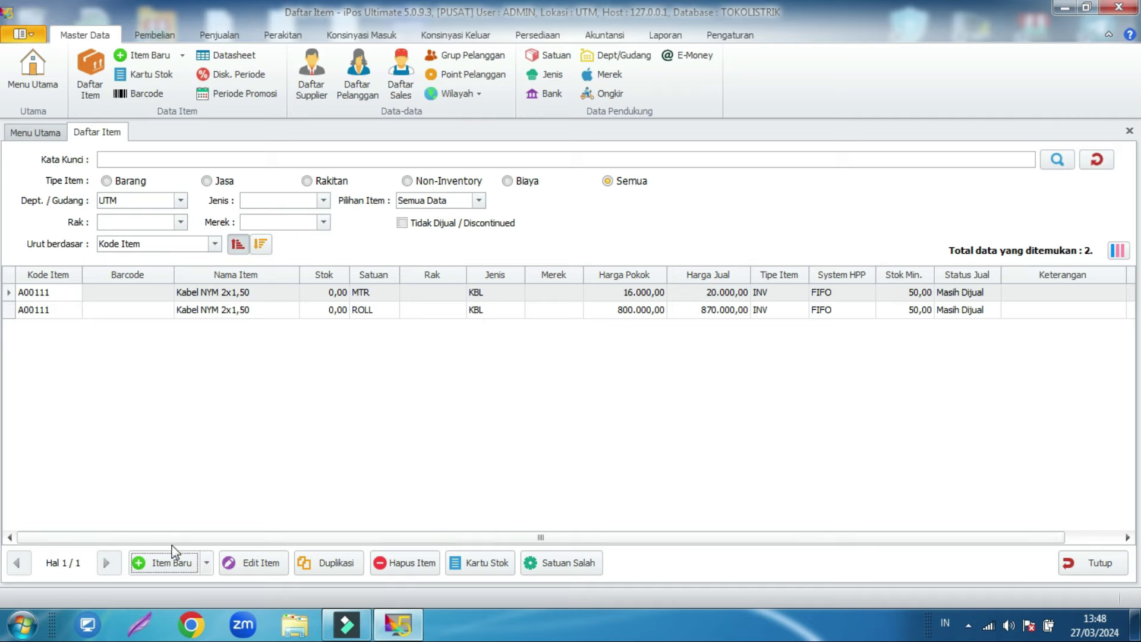
Step: Create item A000000121, TERMINAL KUNINGAN 6mm, with item type KBL
click(164, 562)
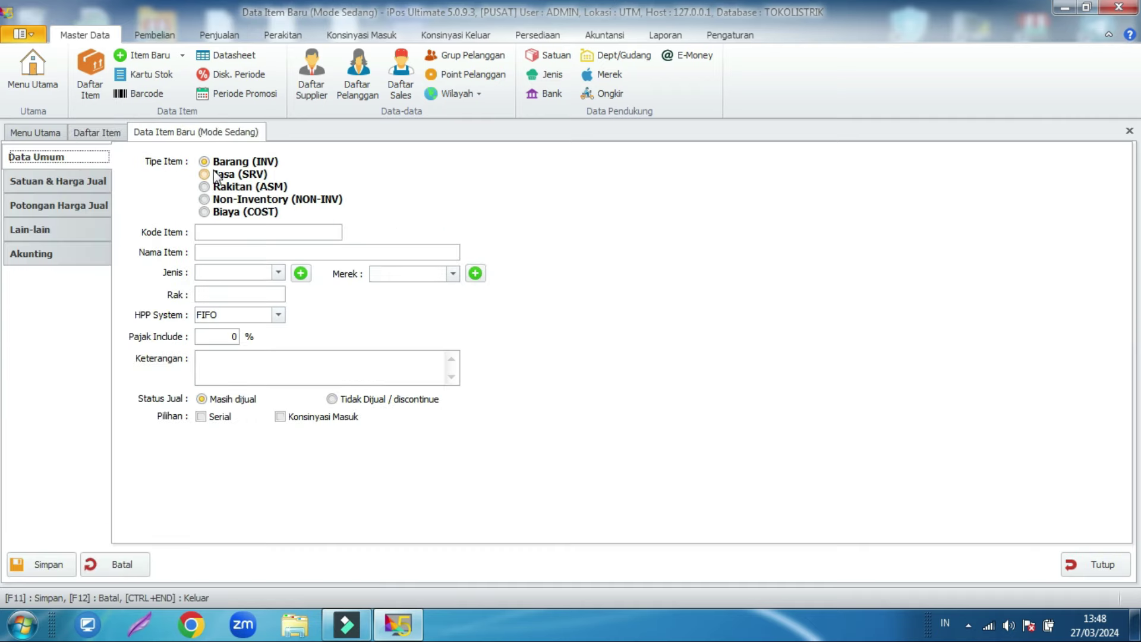
click(214, 232)
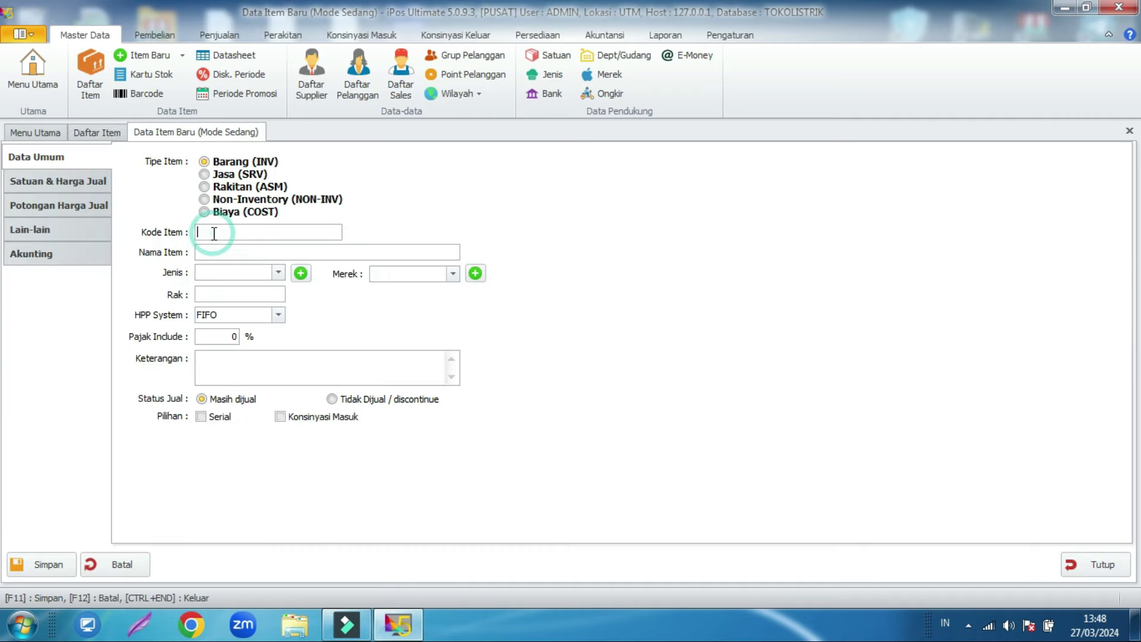
text(A00000012)
text(TER)
text(MINAL KUNINGAN 6mm)
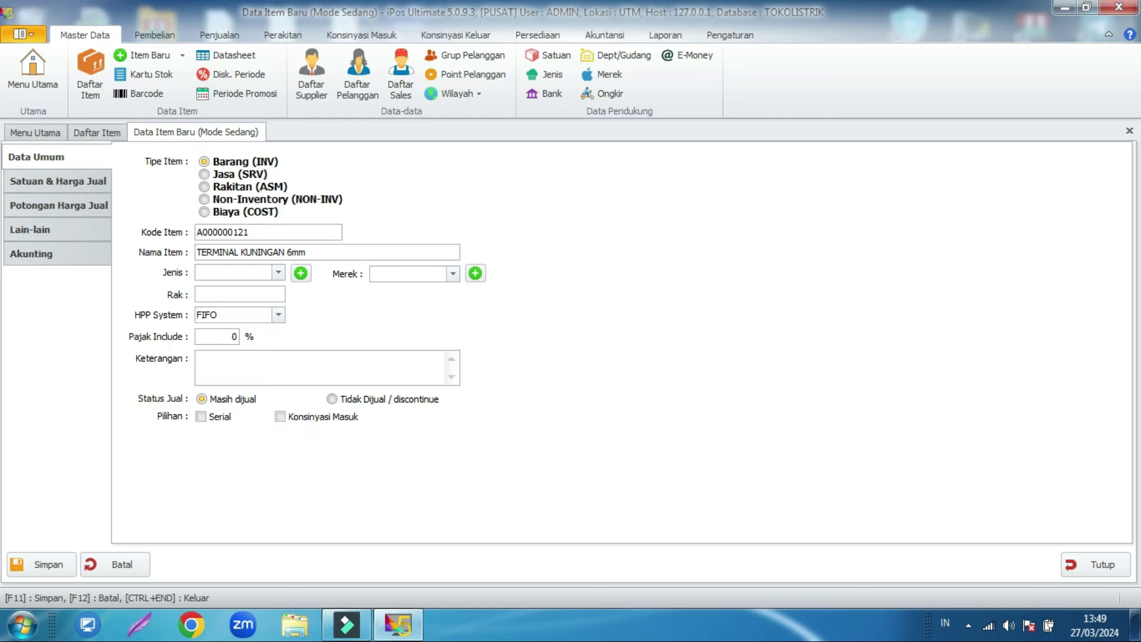
click(267, 275)
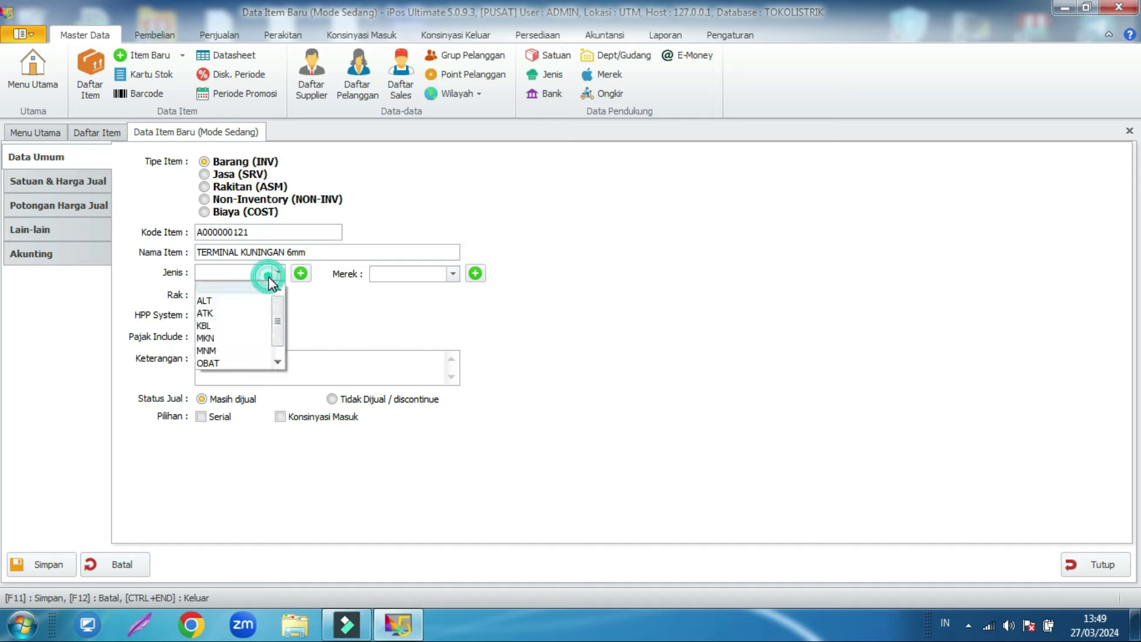
click(224, 326)
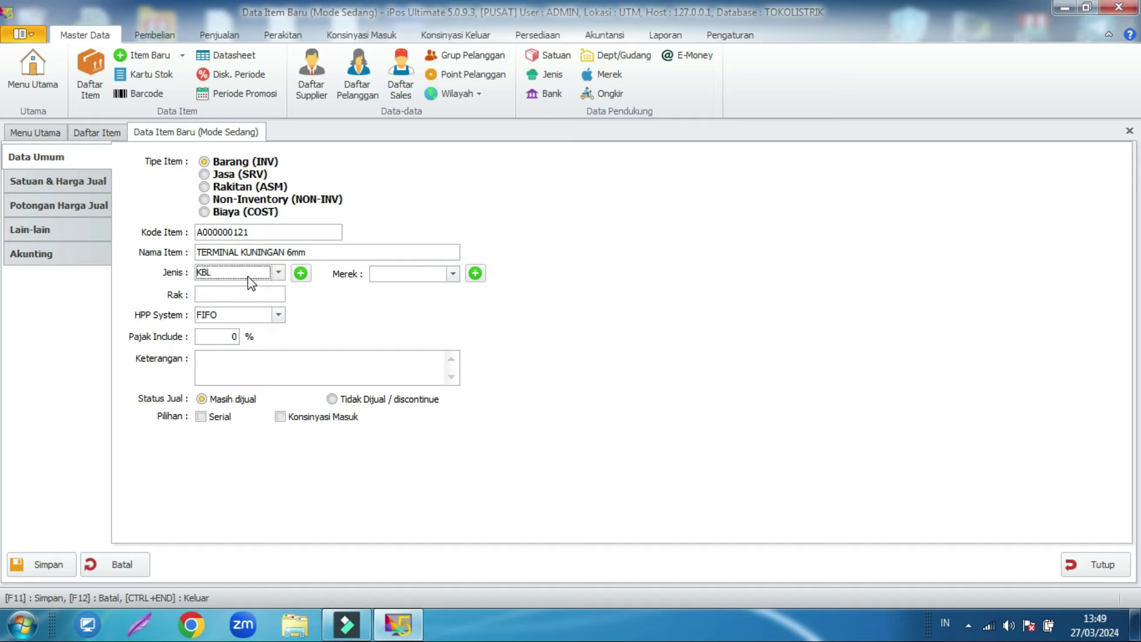
click(77, 181)
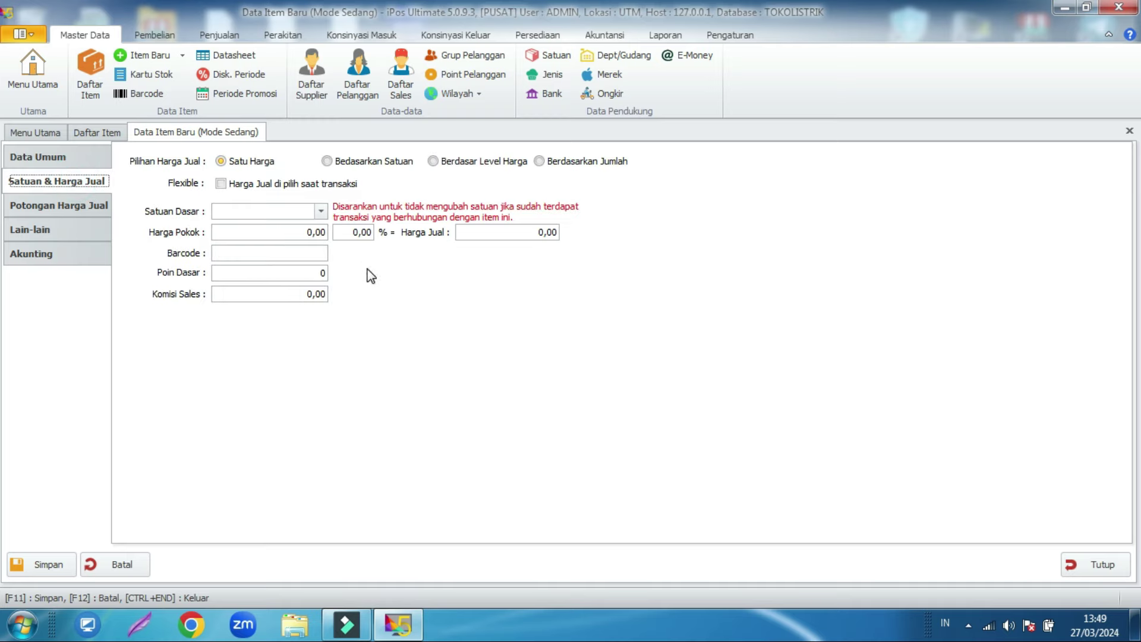
Step: Price the terminal by price level, with base unit PCS and a 40.000,00 cost price
click(456, 167)
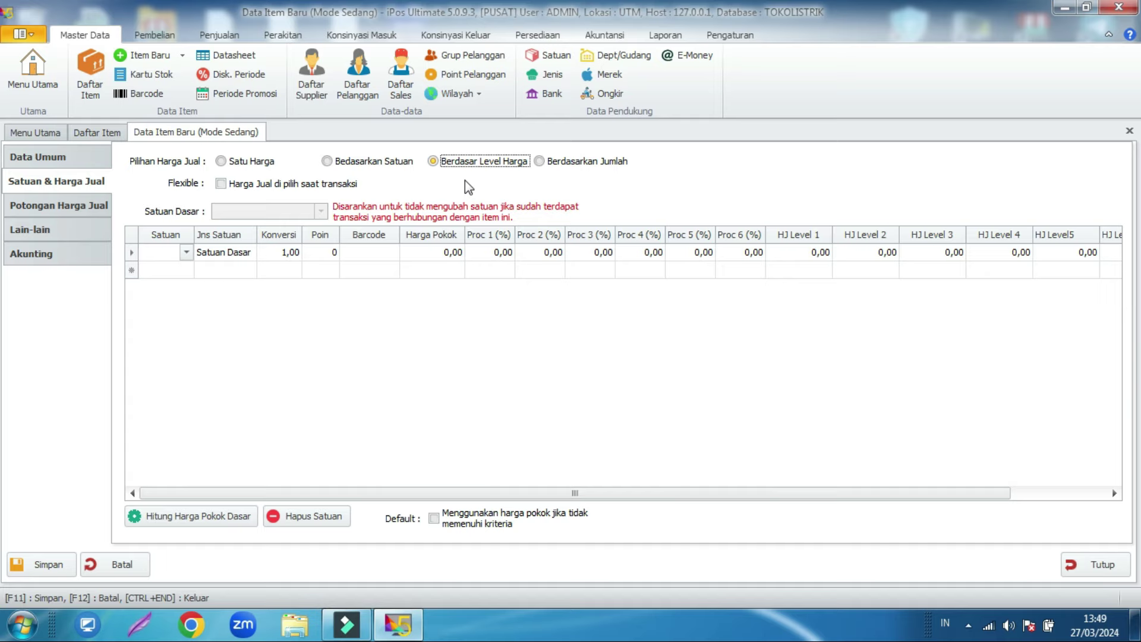
click(186, 253)
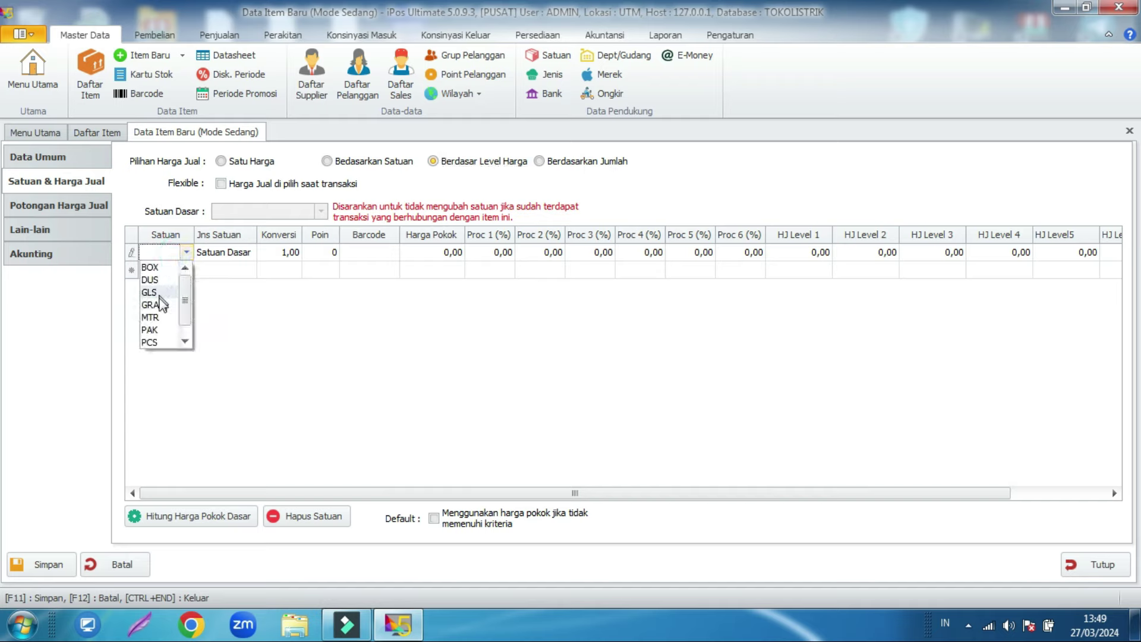
click(155, 343)
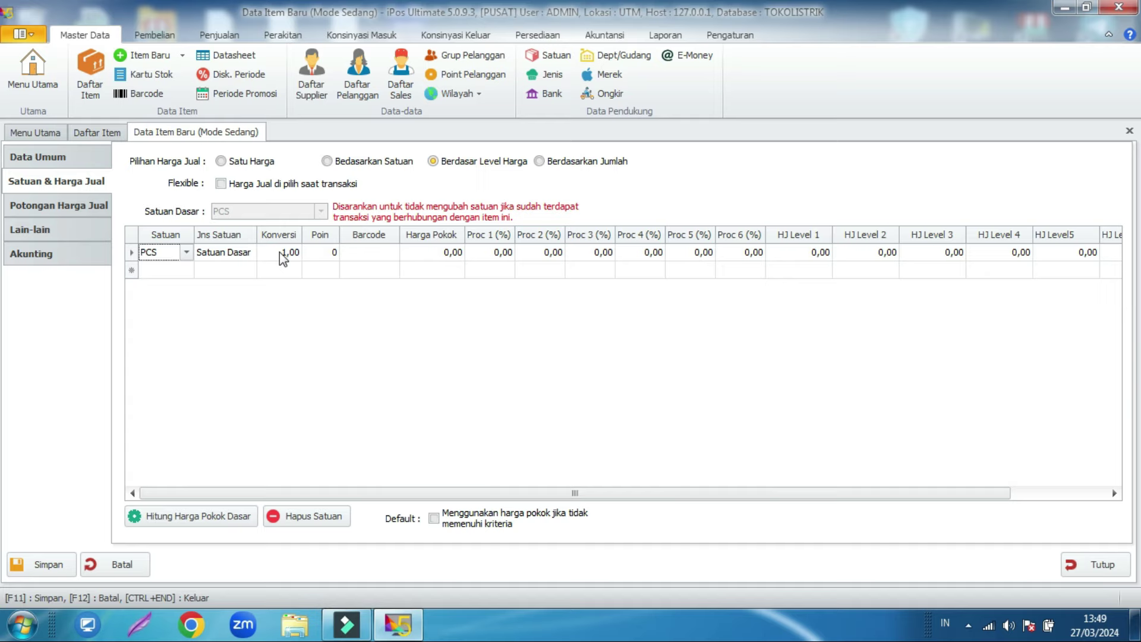
click(419, 254)
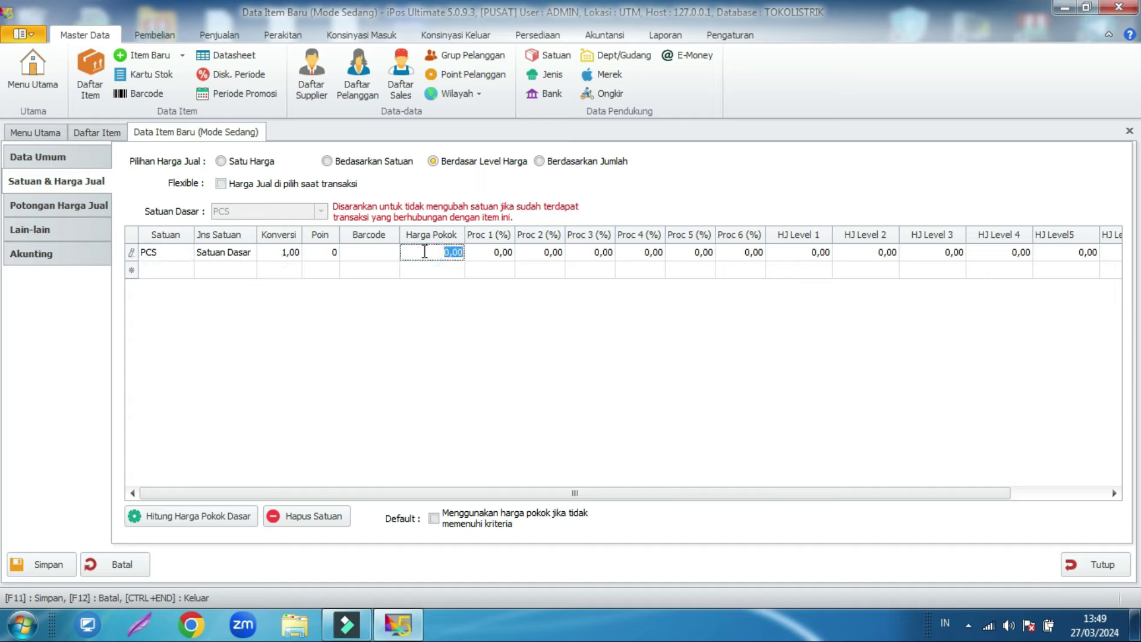
text(40000)
click(440, 316)
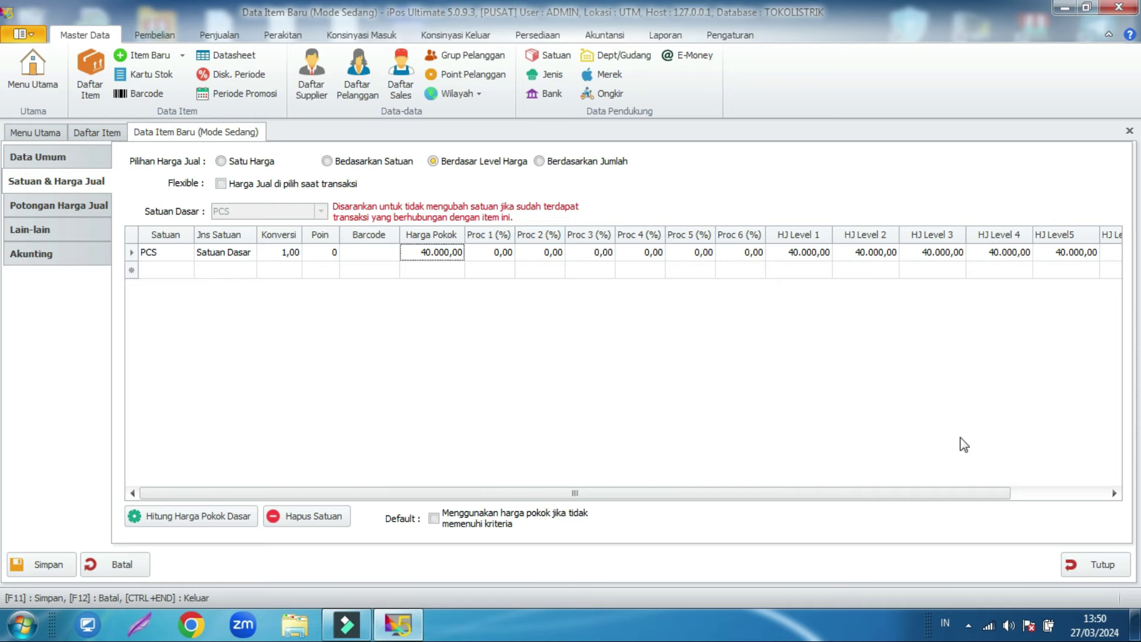
drag(968, 496, 1065, 497)
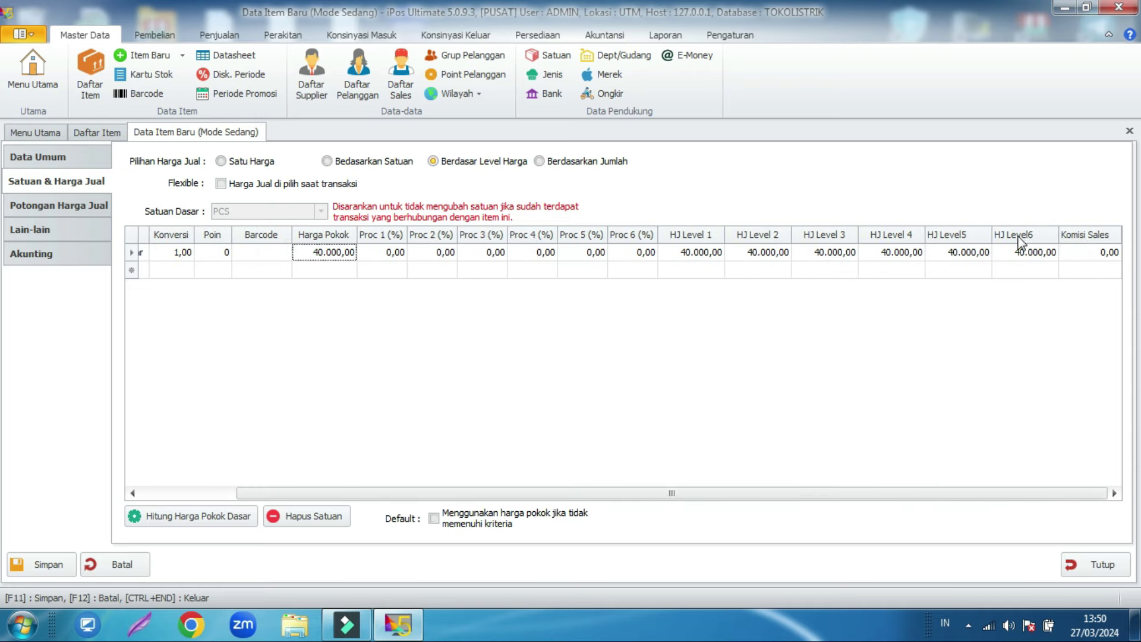
click(472, 55)
drag(482, 257, 498, 300)
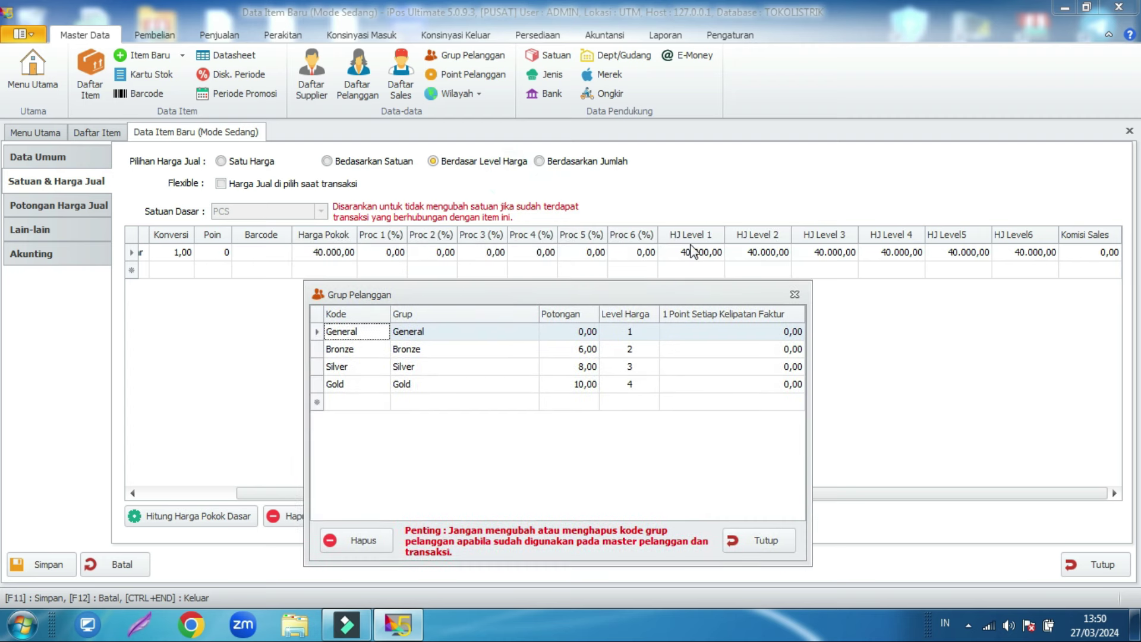
click(385, 332)
click(419, 331)
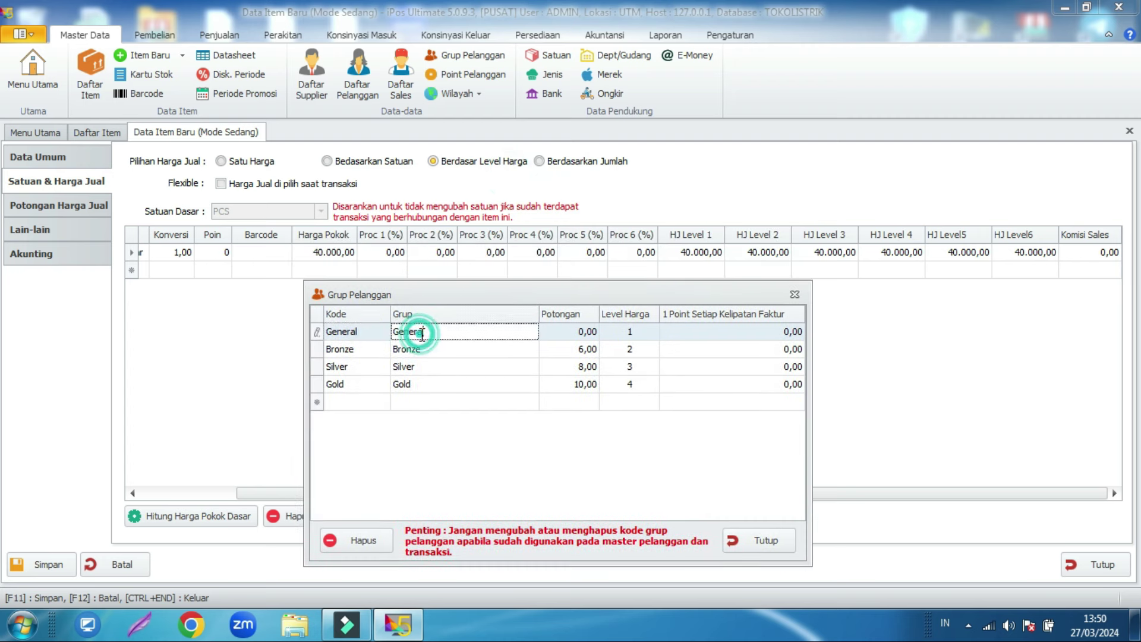
click(365, 331)
click(622, 332)
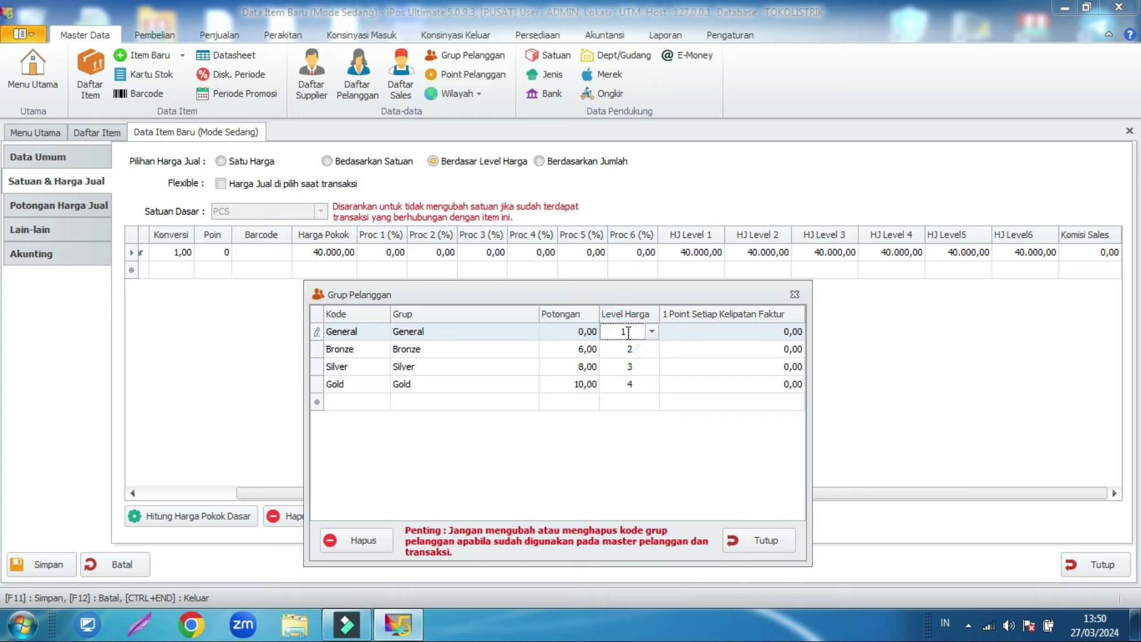
text(1)
click(348, 331)
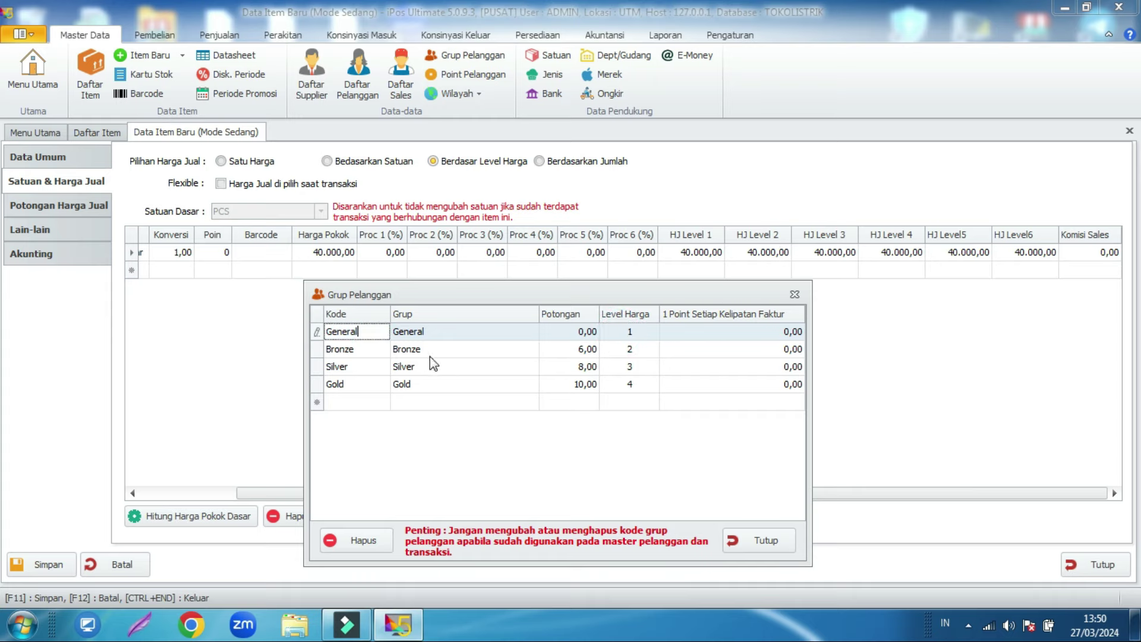
click(621, 349)
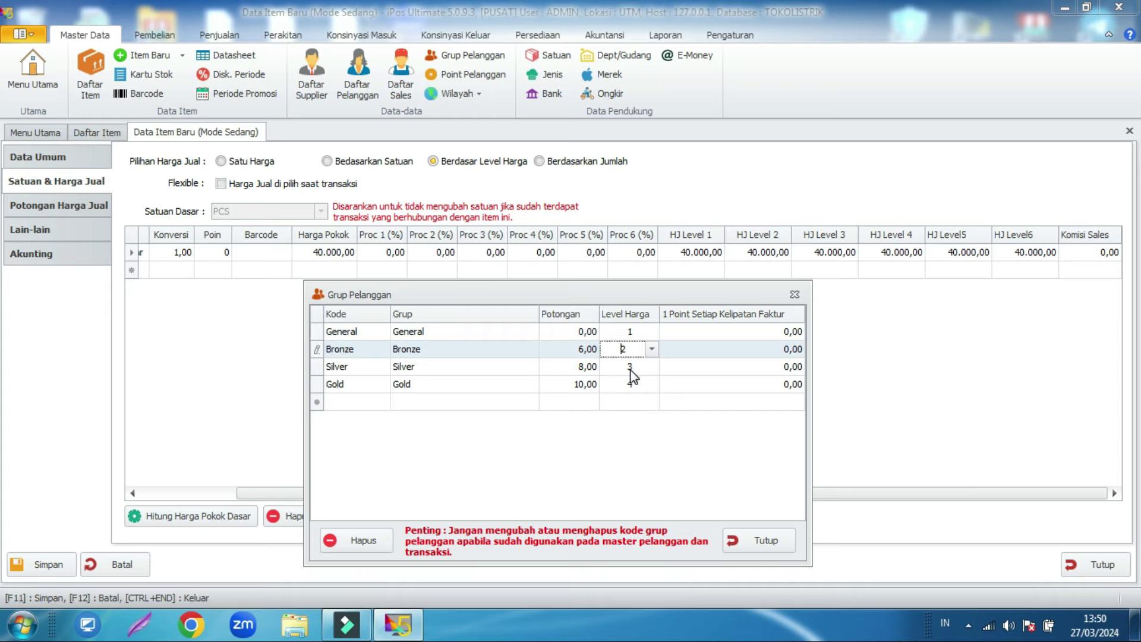
click(630, 367)
click(485, 387)
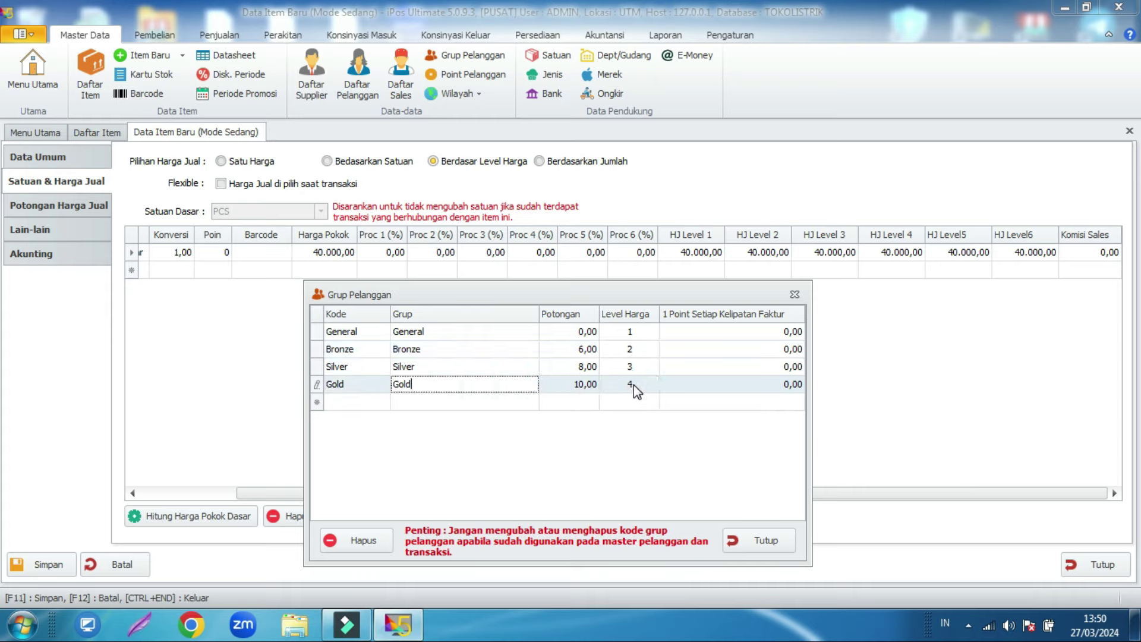
click(374, 405)
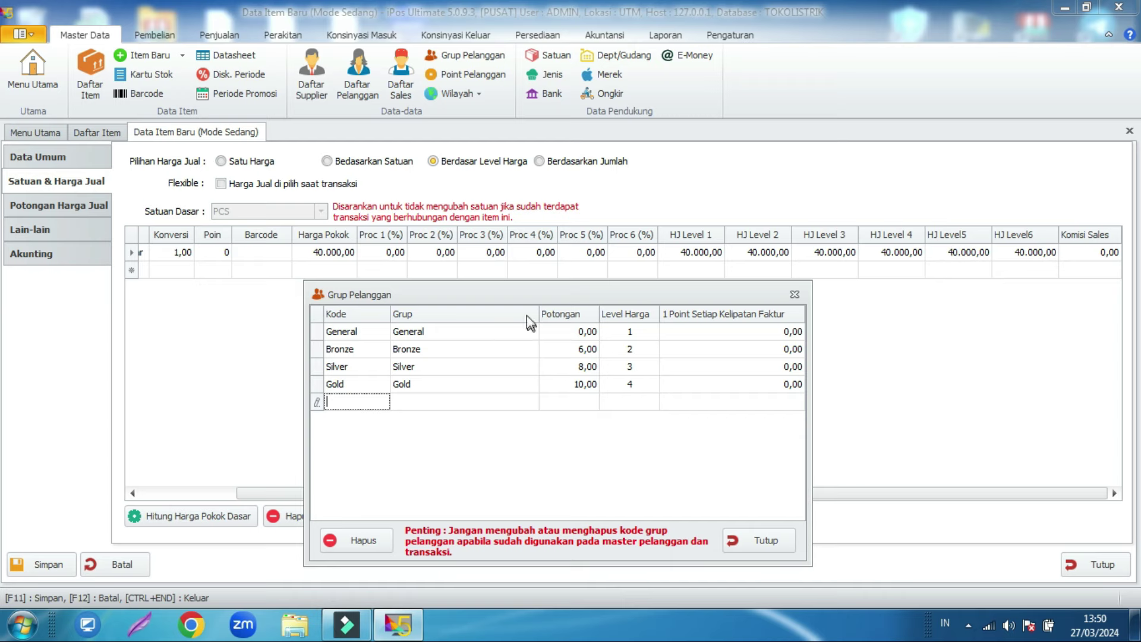
click(408, 350)
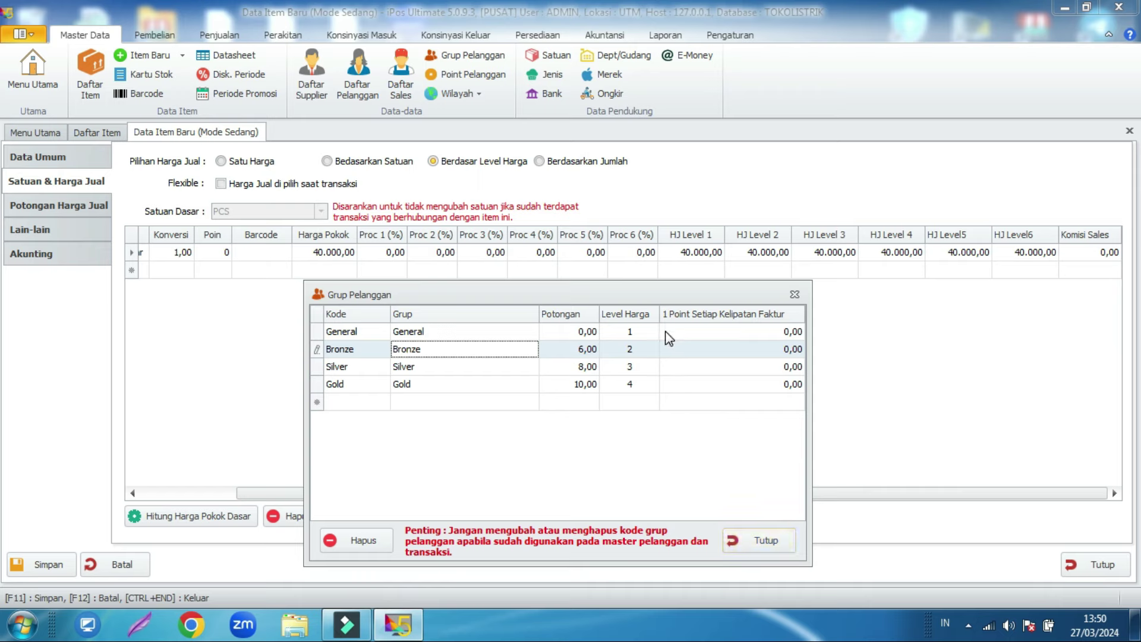
click(757, 539)
click(676, 251)
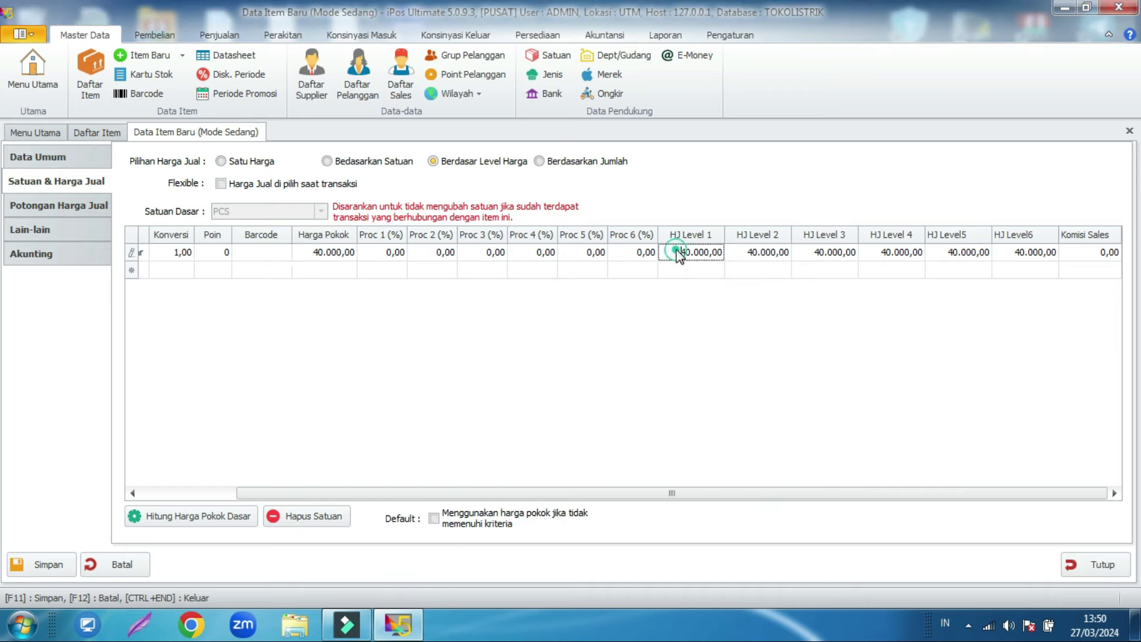
Step: Set the level 1 price to 55.000,00 and the level 2 price to 50.000,00
click(676, 251)
double_click(679, 250)
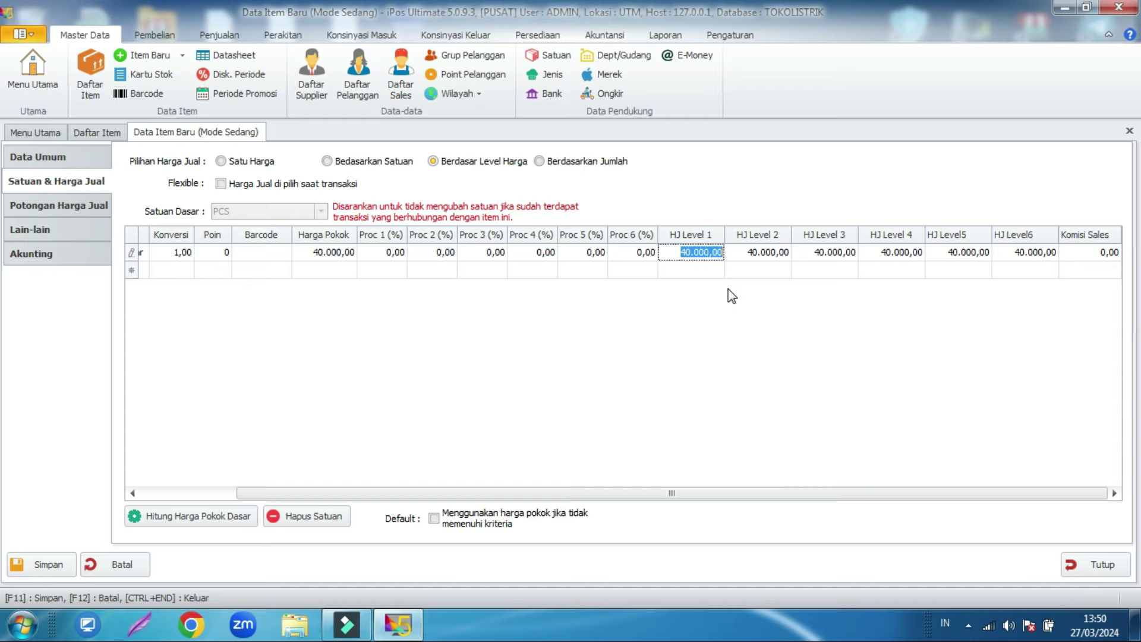
text(55000)
double_click(737, 252)
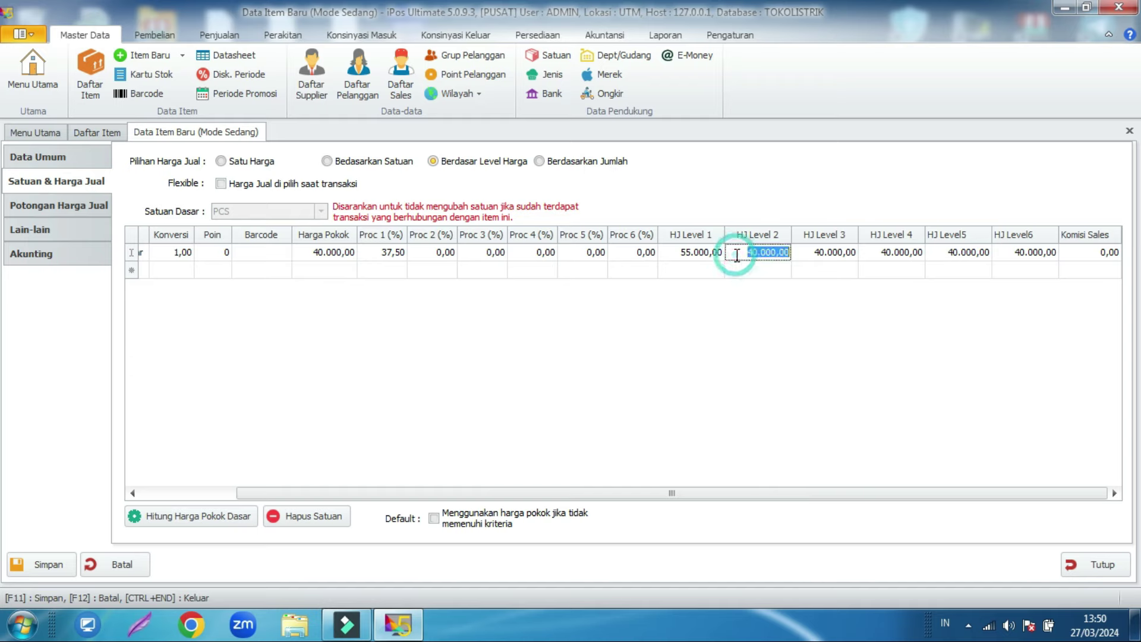
text(50.000)
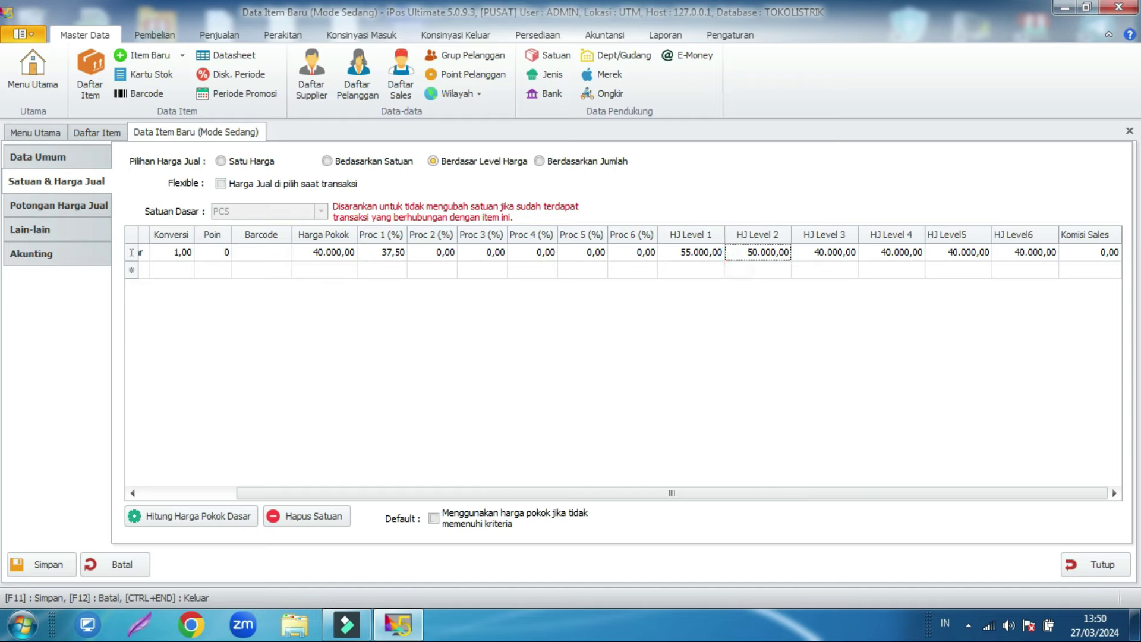
click(718, 315)
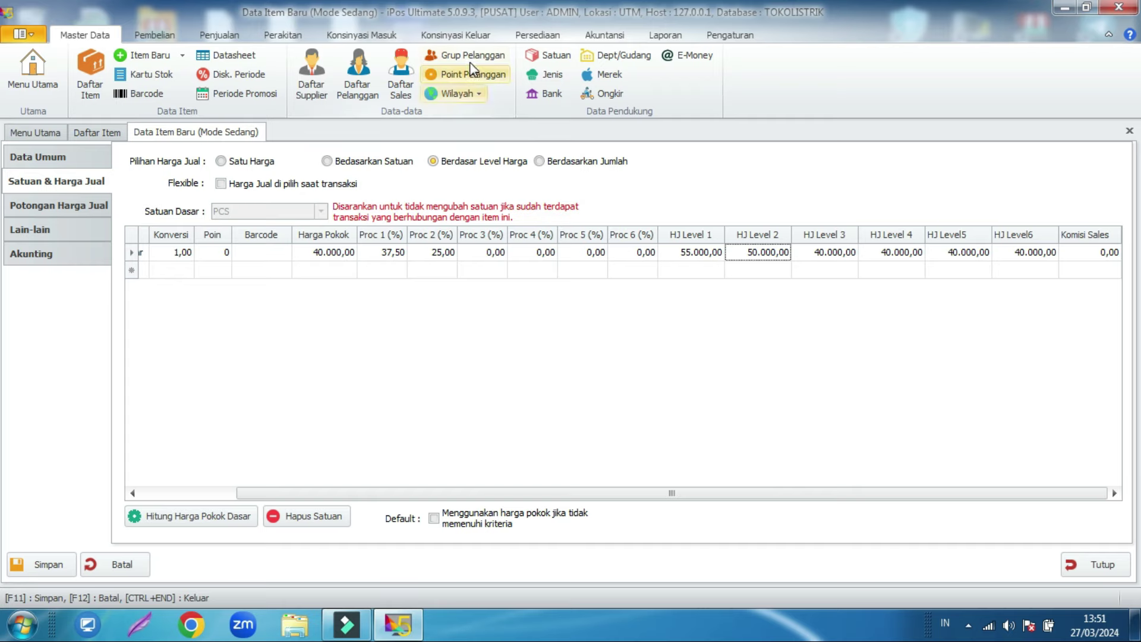
Step: Open PELANGGAN A's record and assign it to the Bronze customer group
click(348, 88)
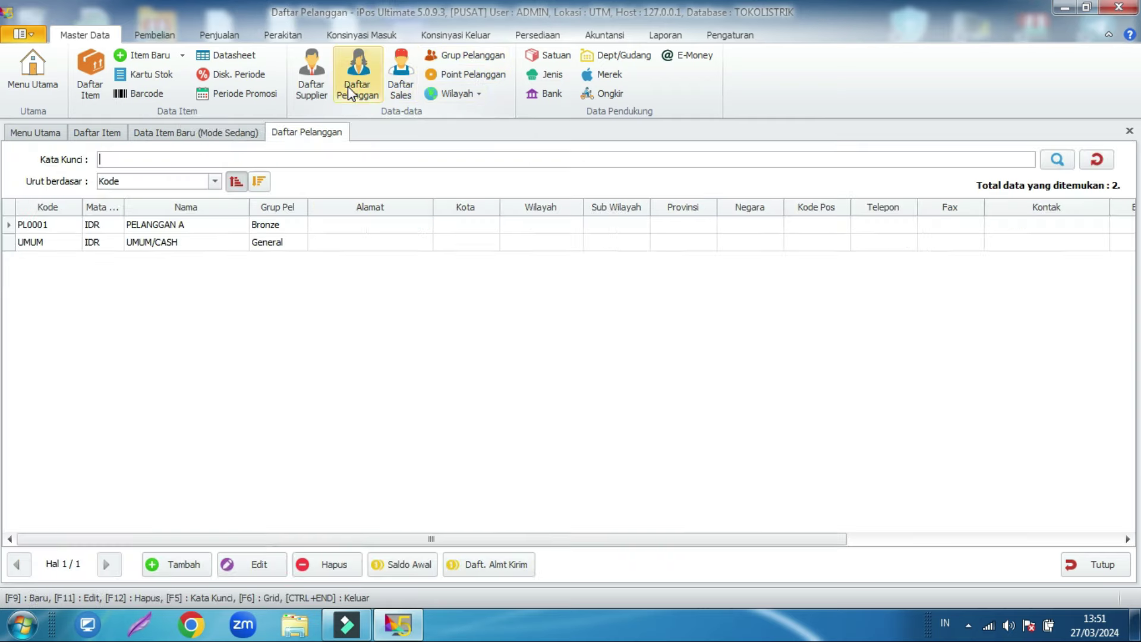
click(193, 226)
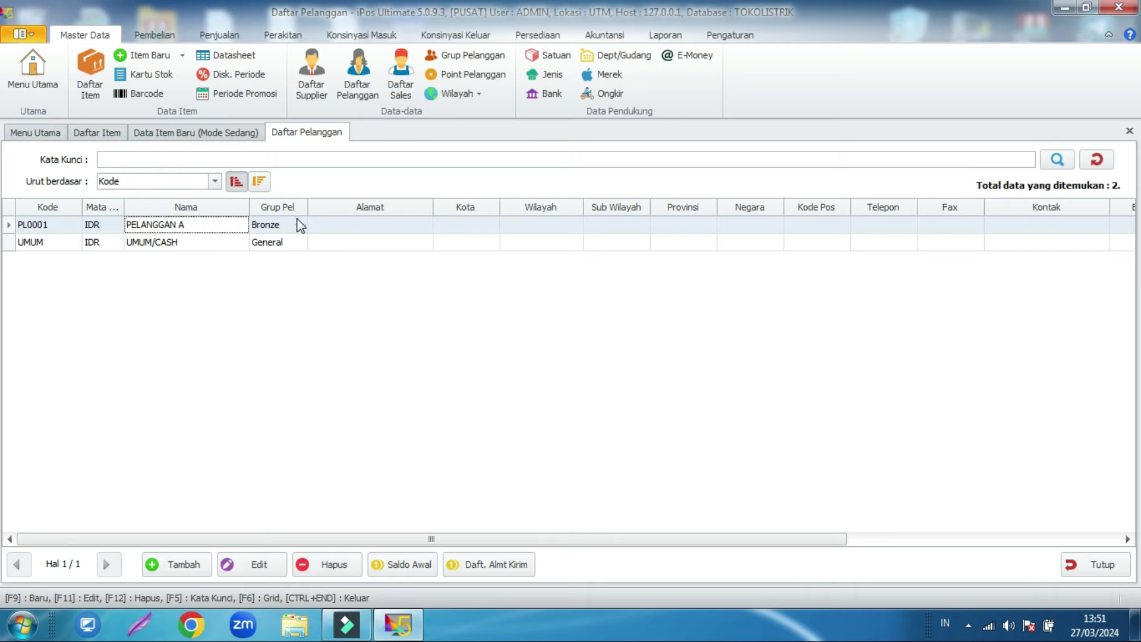
click(255, 566)
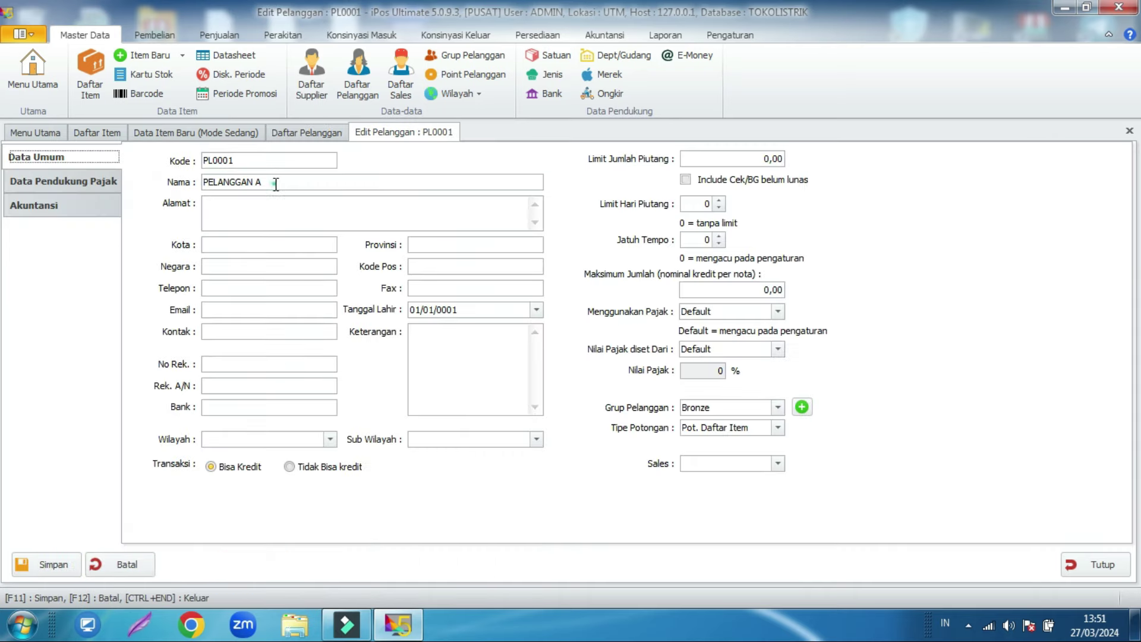
click(760, 412)
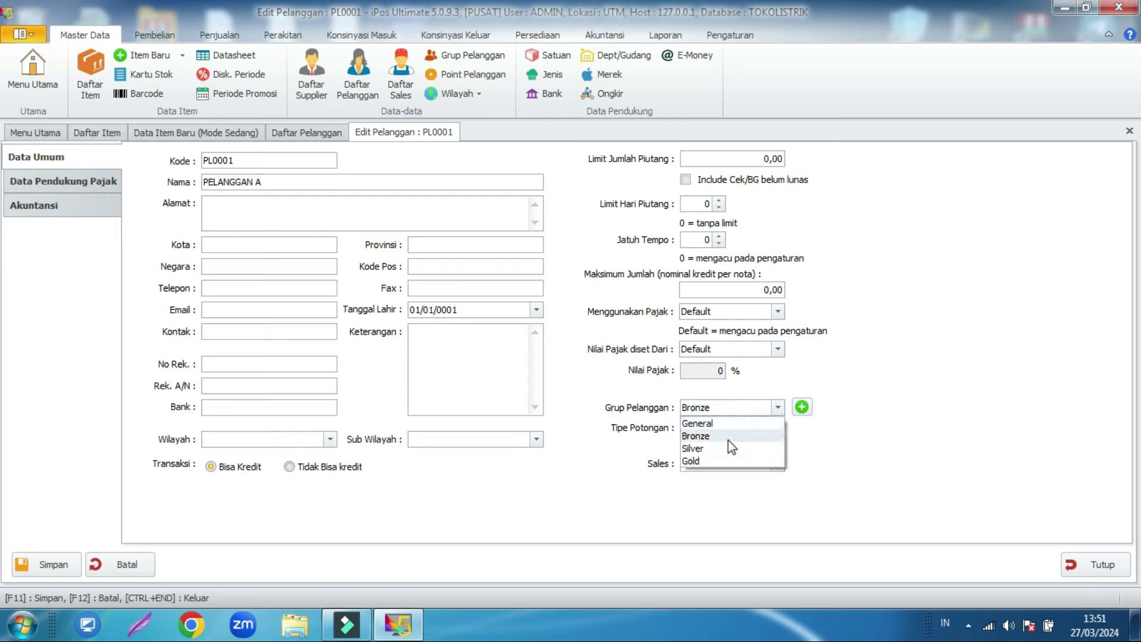
Step: Review the Bronze group's discounts in the customer groups table, then close the customer windows
click(463, 59)
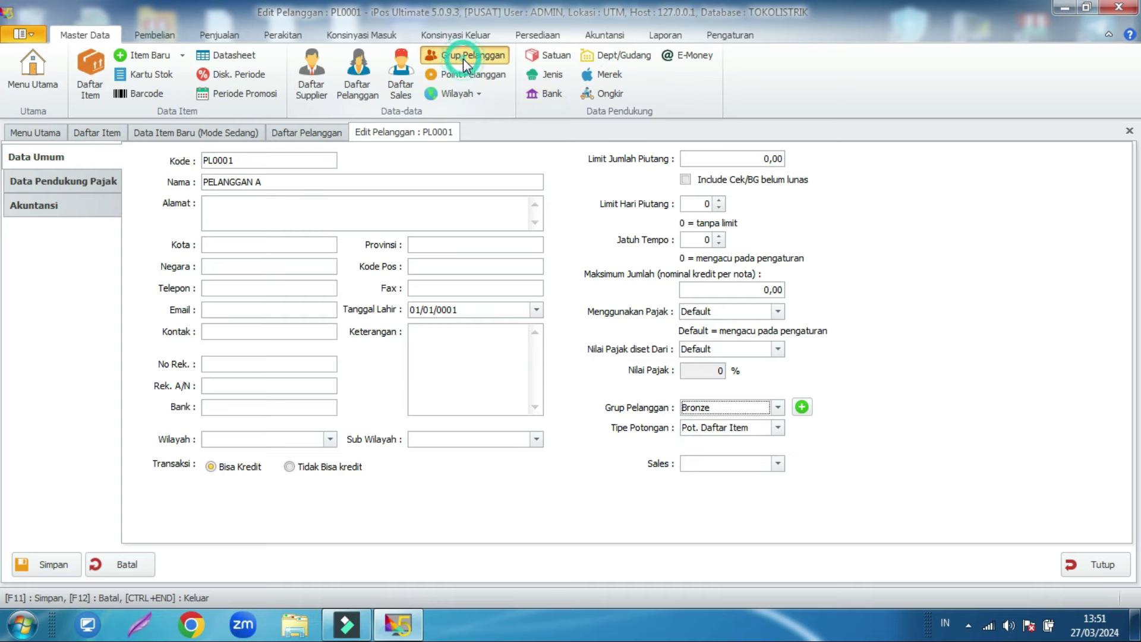
drag(573, 168, 374, 203)
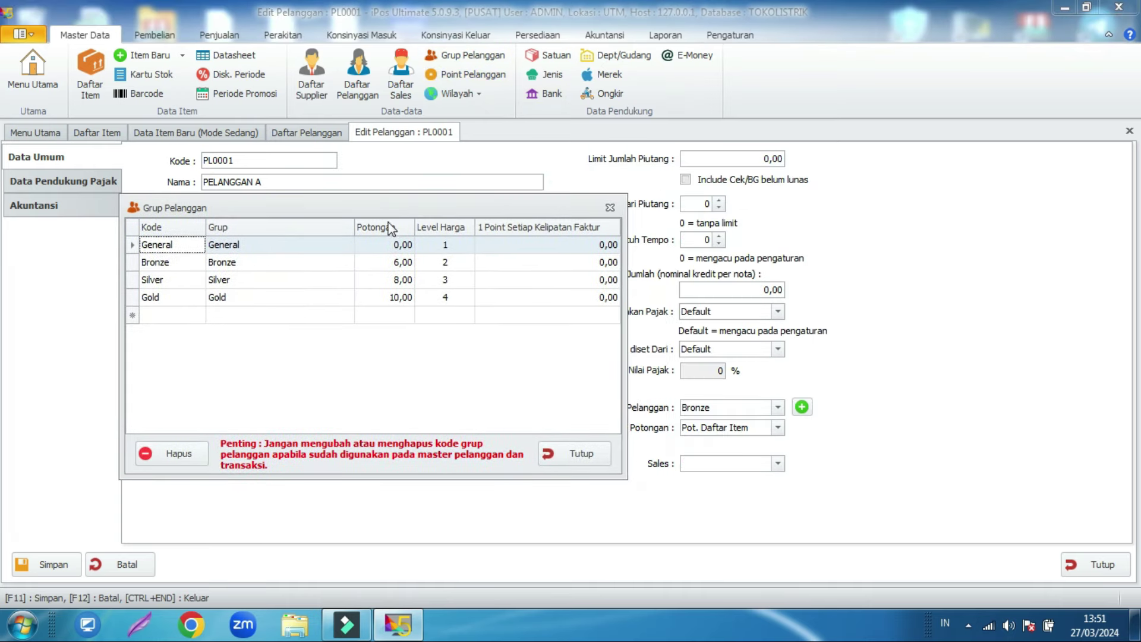
click(250, 262)
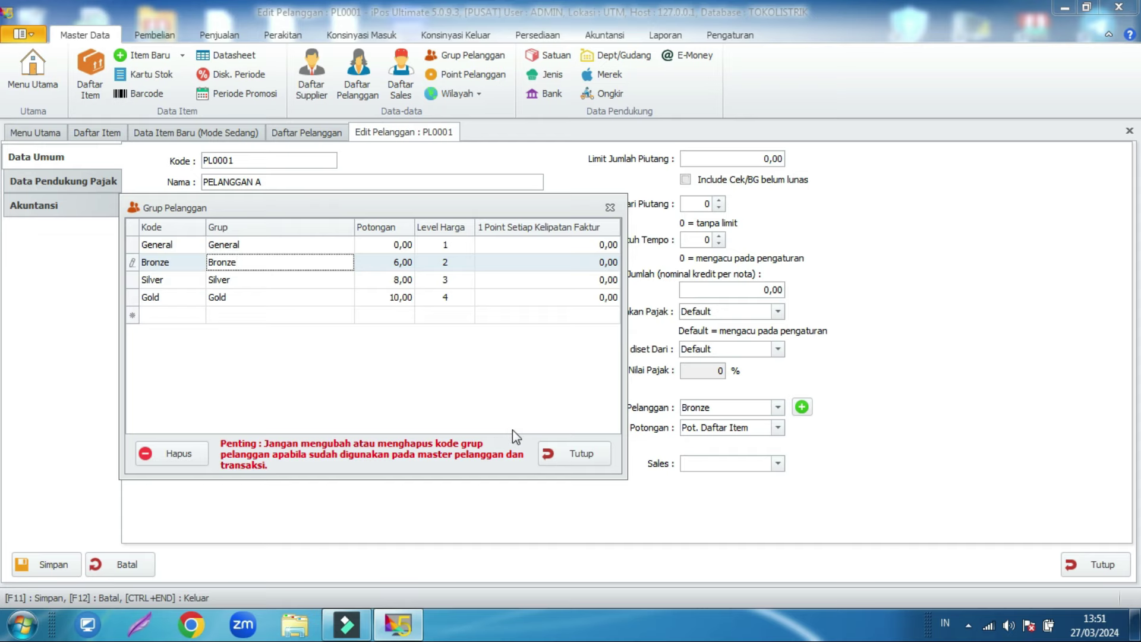
click(574, 453)
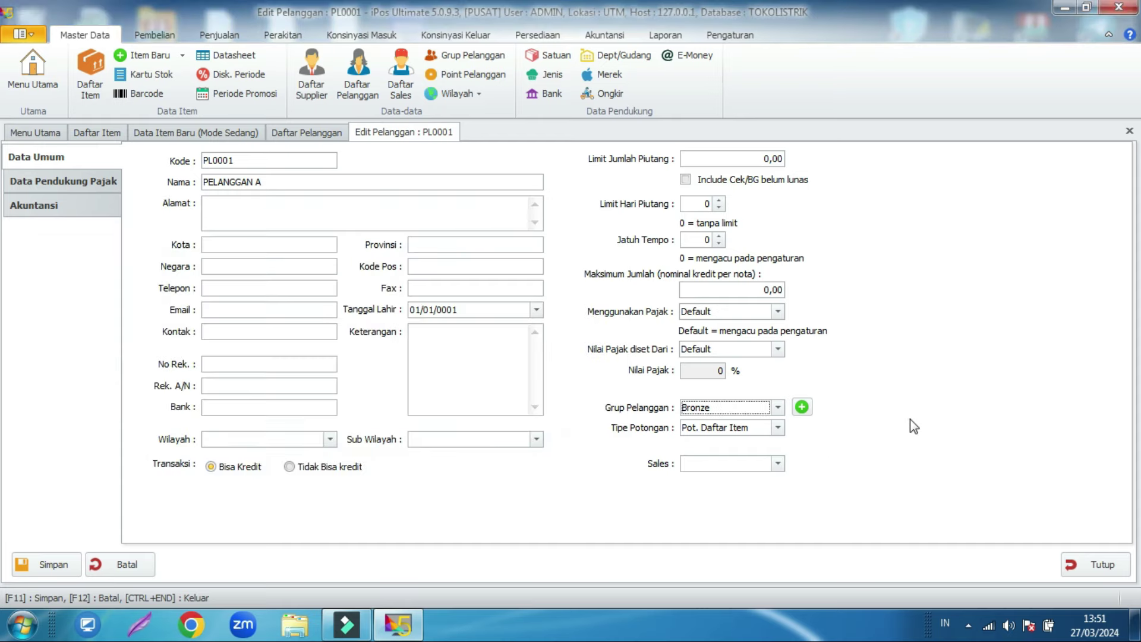
click(1093, 565)
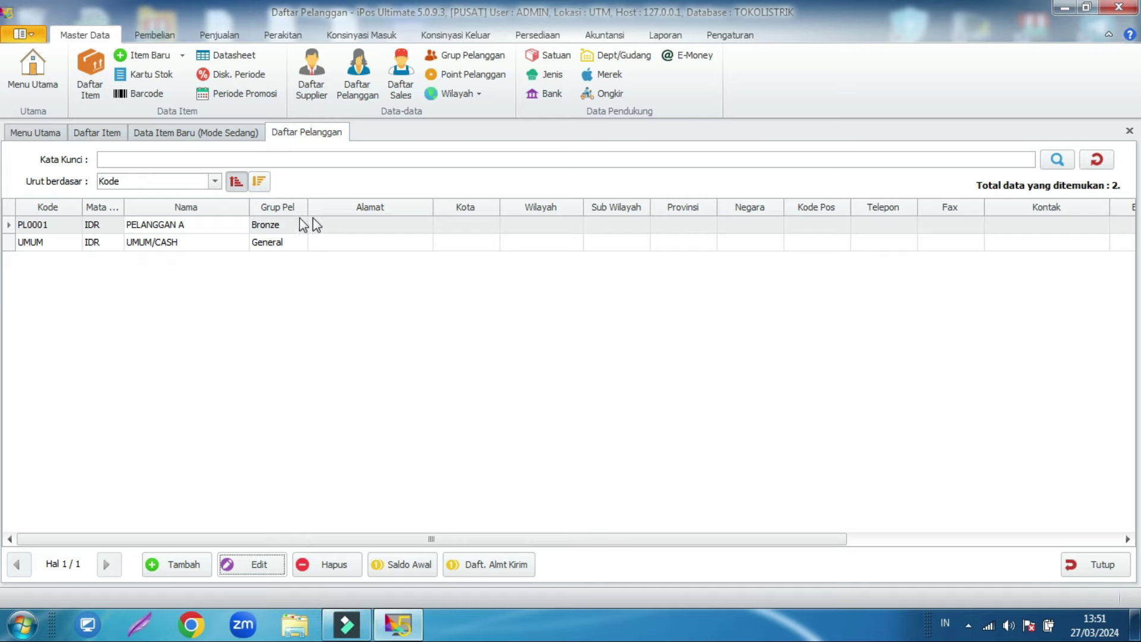
click(1071, 566)
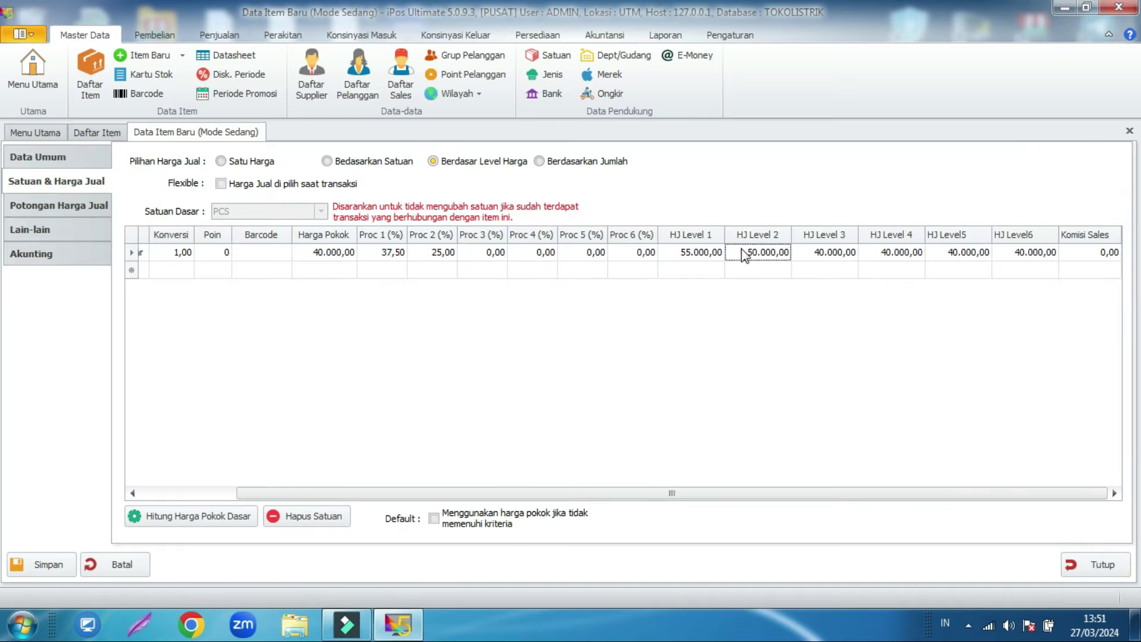
Step: Set the terminal's minimum stock to 10 on the Lain-lain page
click(59, 229)
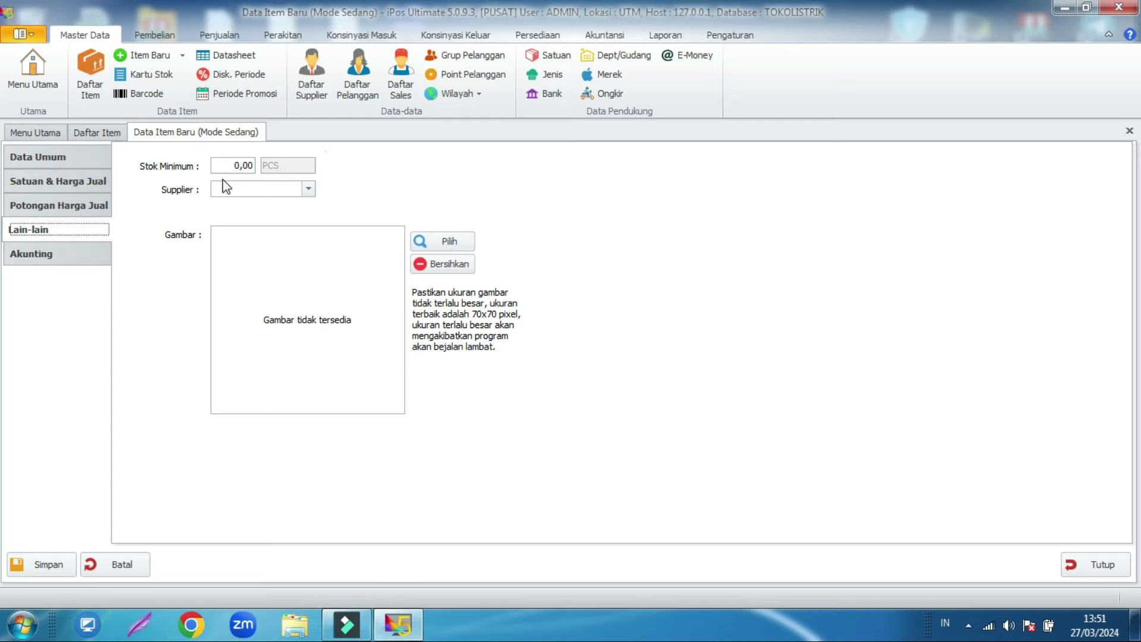
drag(218, 165, 259, 163)
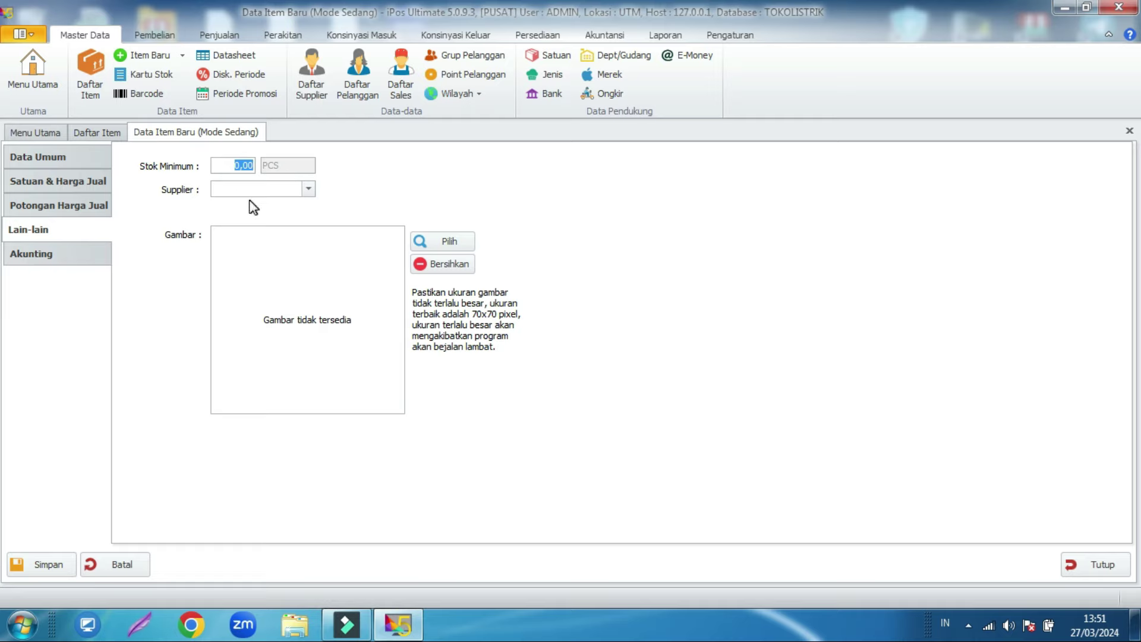
text(10)
click(389, 198)
Step: Save TERMINAL KUNINGAN 6mm, finish item entry, and check the item list
click(37, 566)
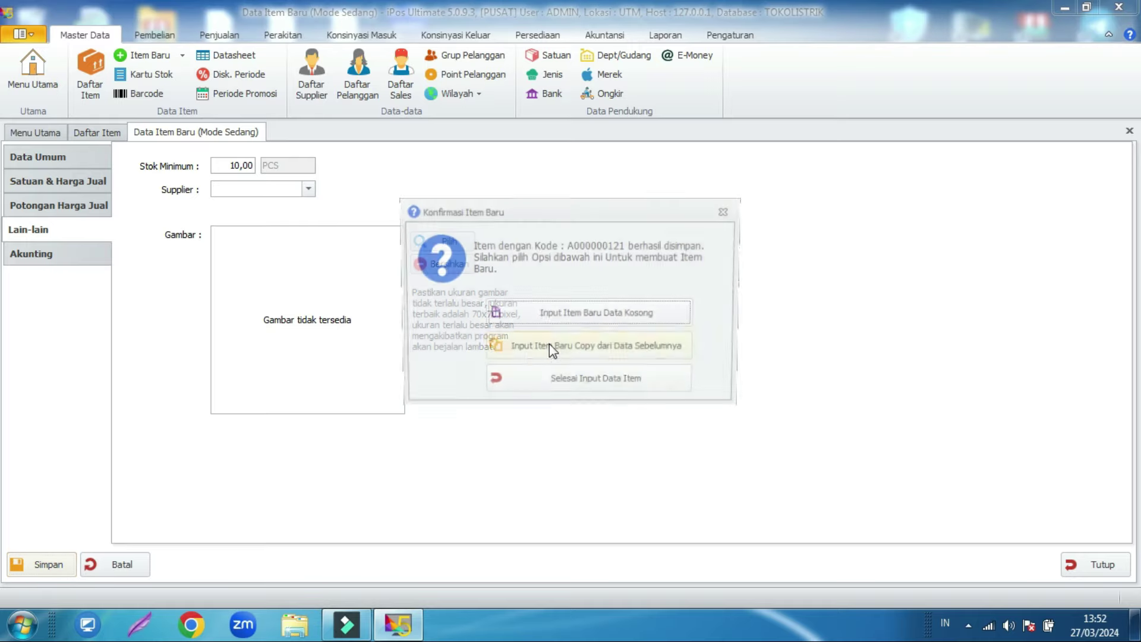
click(620, 389)
click(558, 425)
click(101, 309)
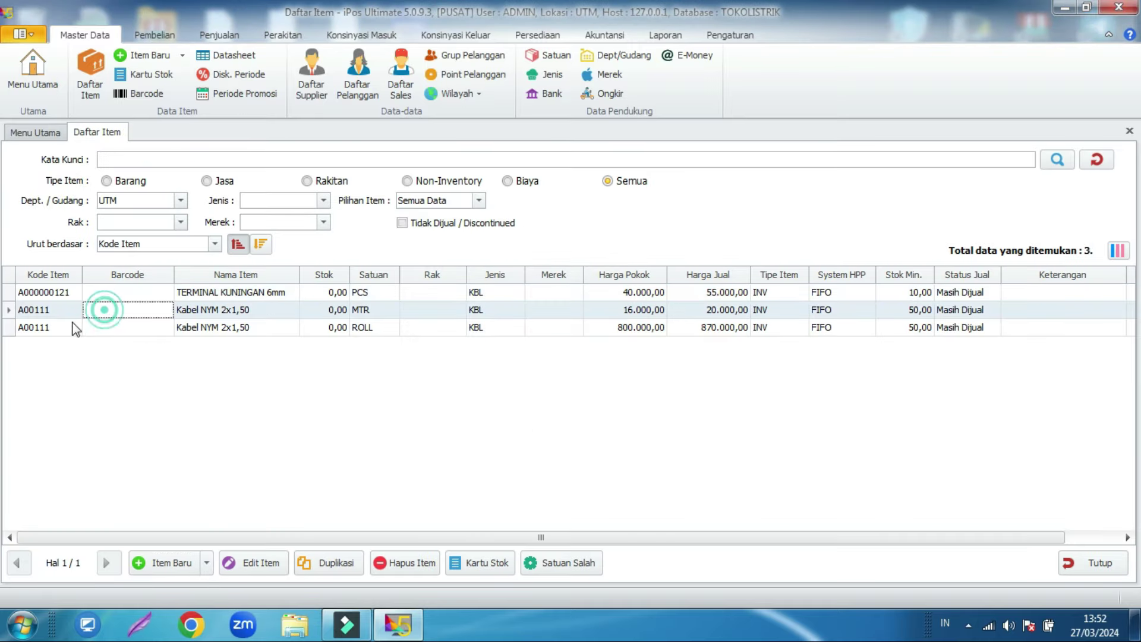
Step: Review the TERMINAL KUNINGAN 6mm and Kabel NYM 2x1,50 MTR/ROLL rows, then open Daftar Pembelian
click(36, 329)
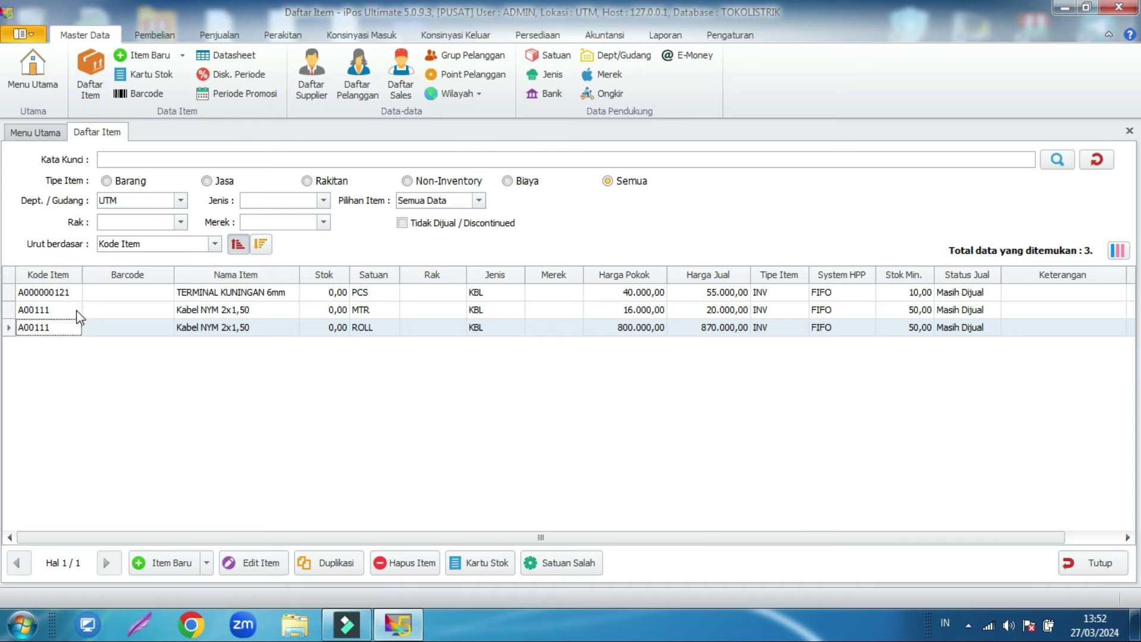
click(78, 294)
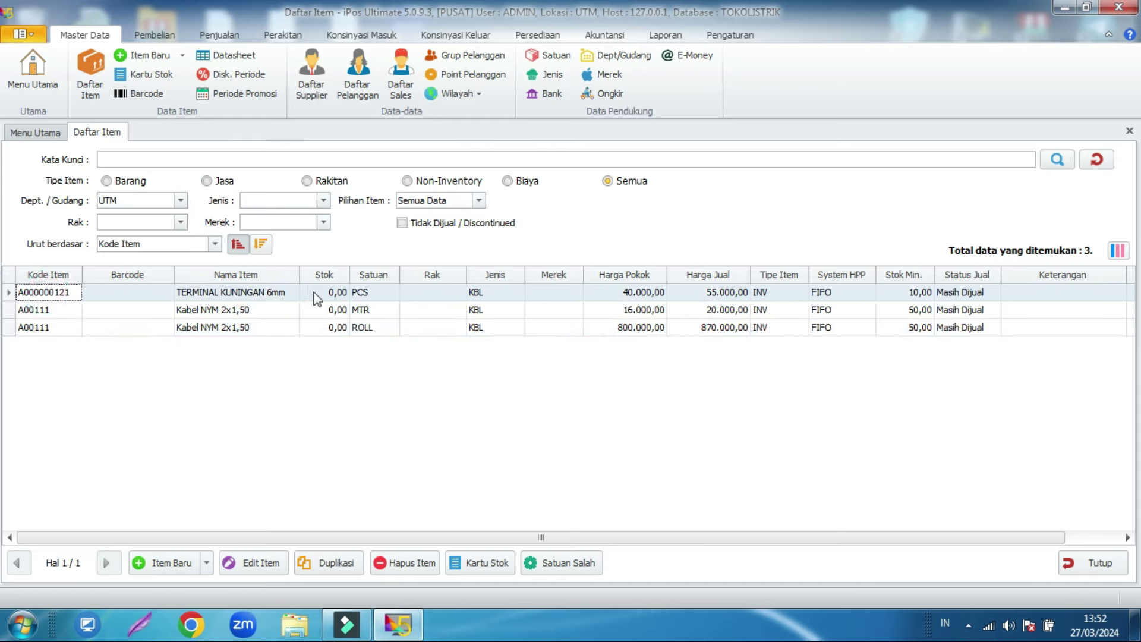
click(360, 297)
click(67, 293)
click(54, 312)
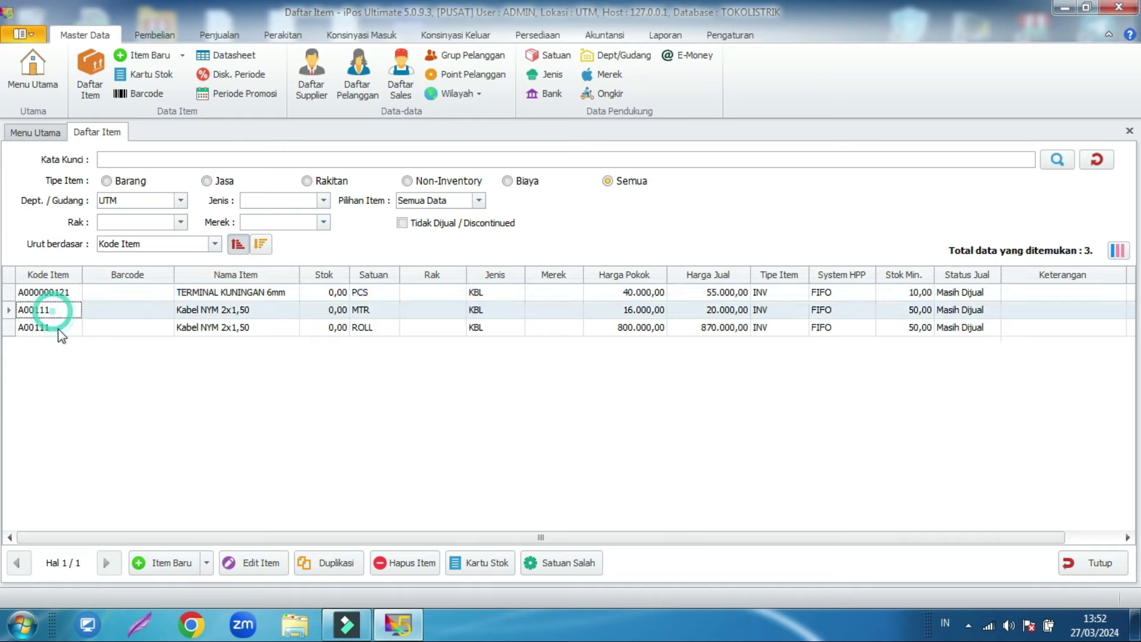
click(61, 328)
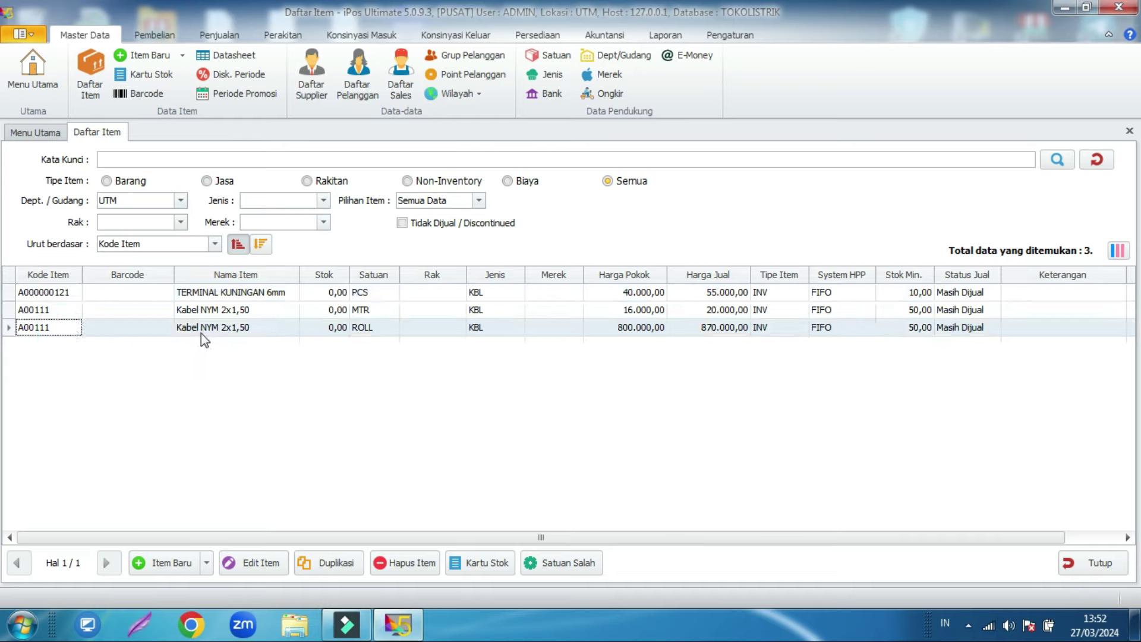
click(150, 34)
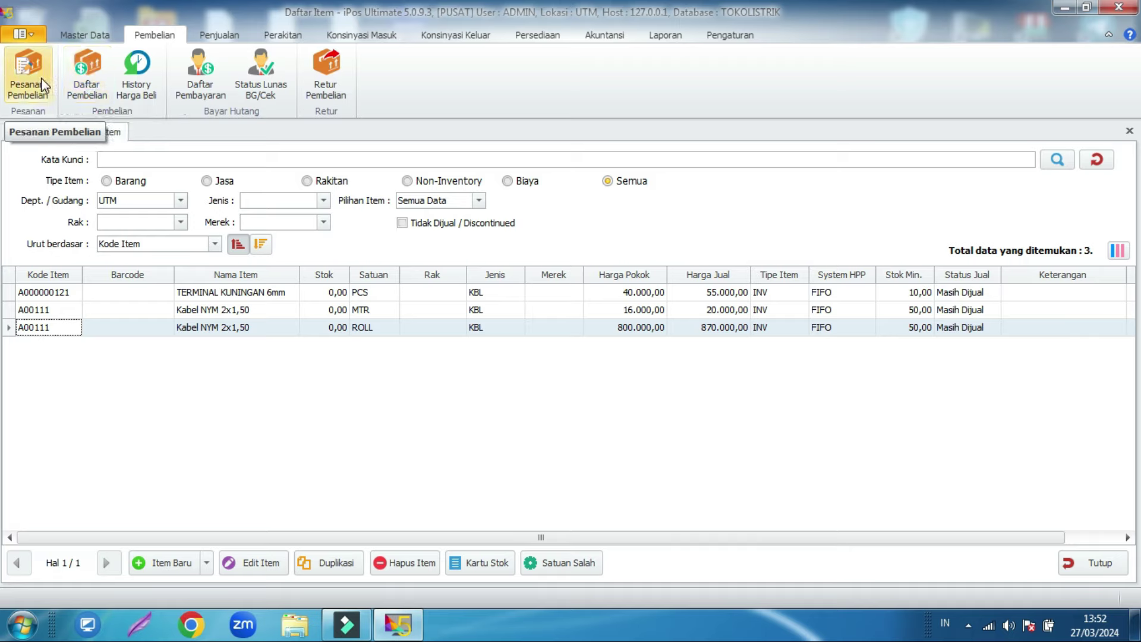
click(77, 91)
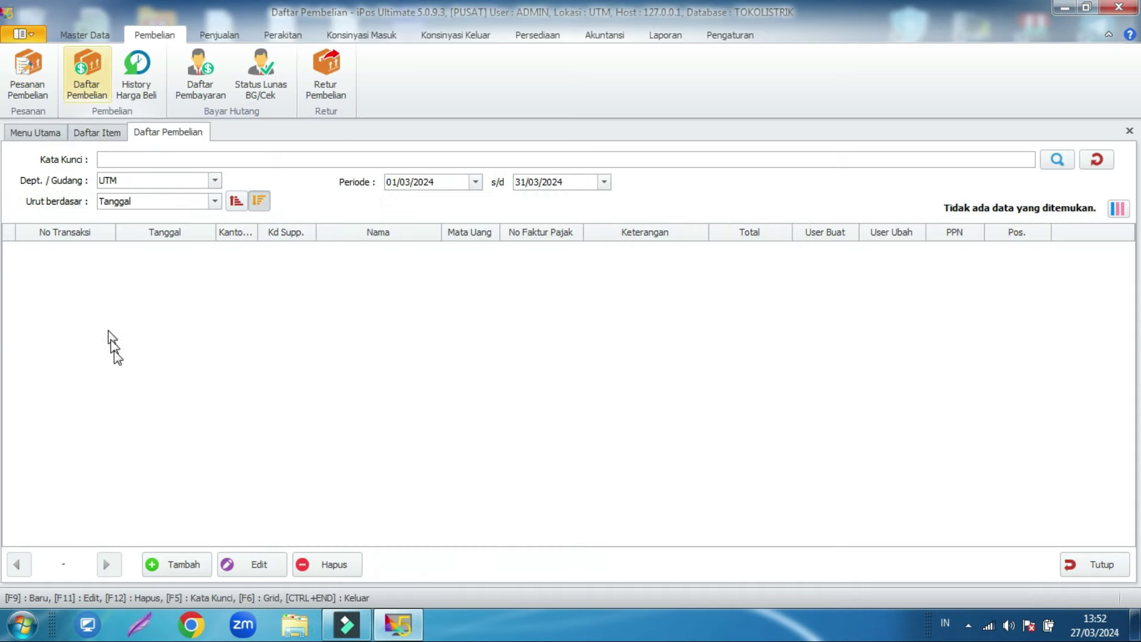
Step: Start a new purchase and add Kabel NYM 2x1,50 ROLL with quantity 10
click(168, 568)
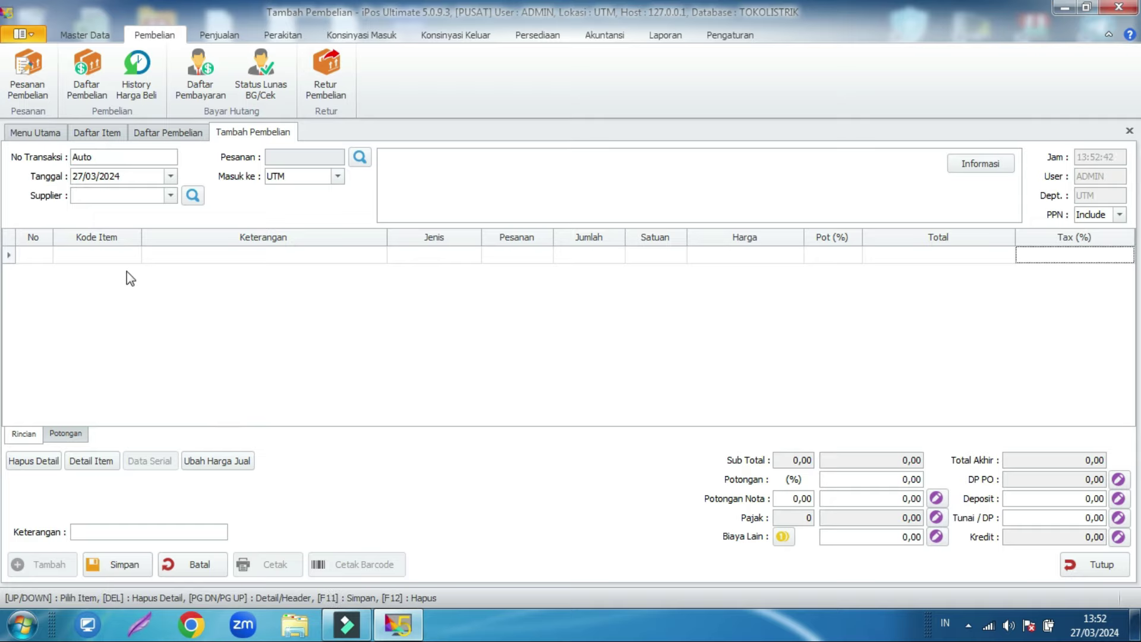
click(112, 258)
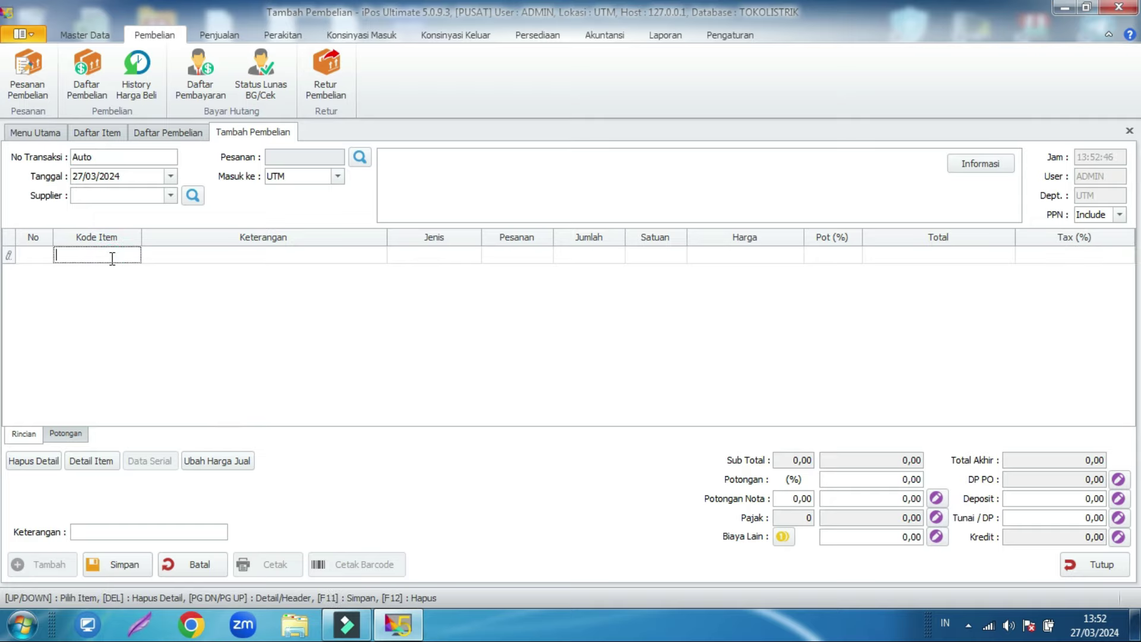
text(a)
key(Return)
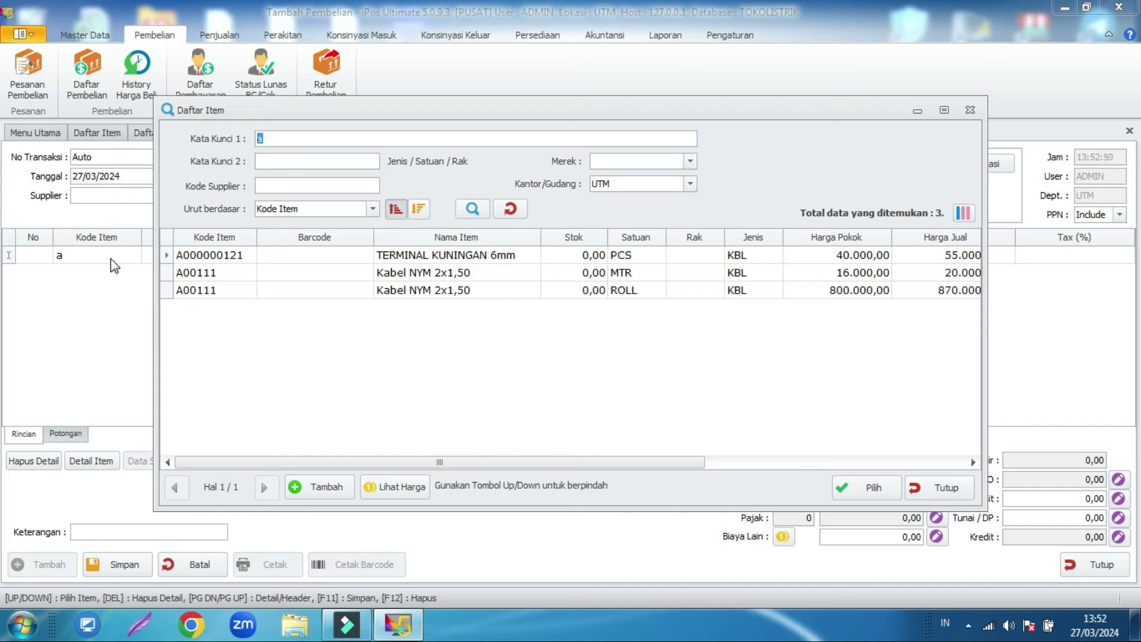
click(281, 137)
double_click(259, 137)
click(280, 138)
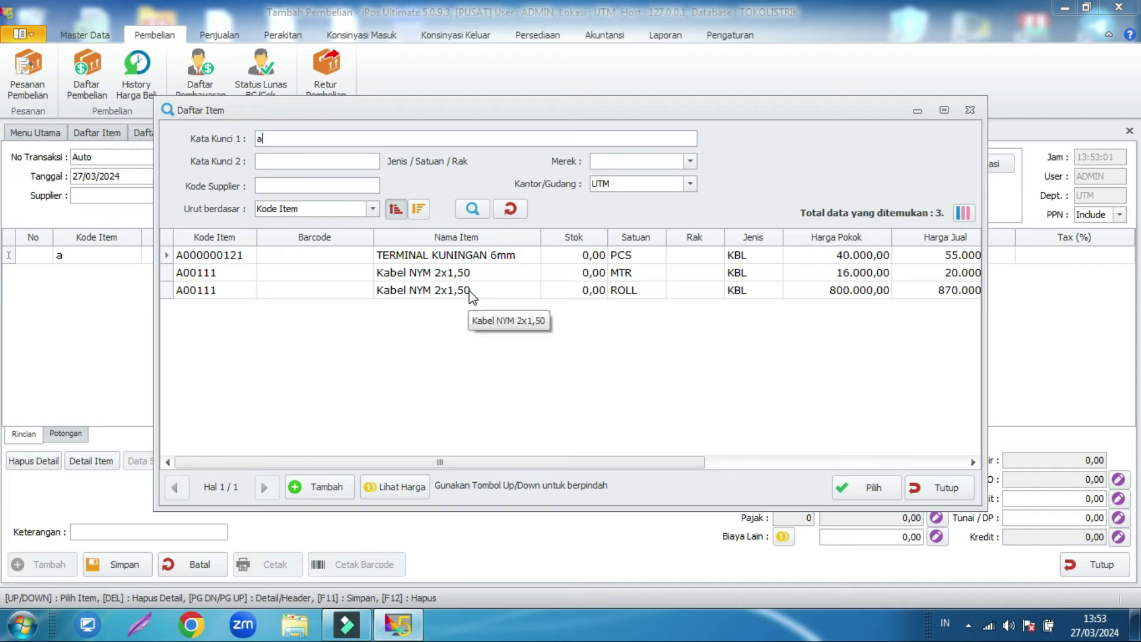
click(482, 296)
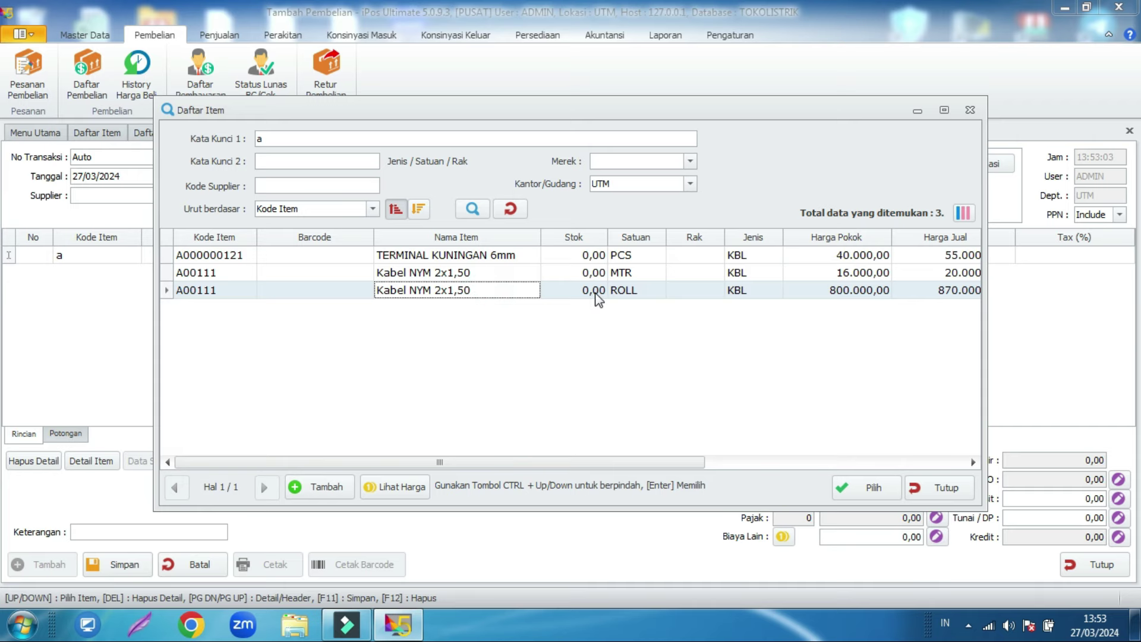
click(618, 292)
double_click(501, 296)
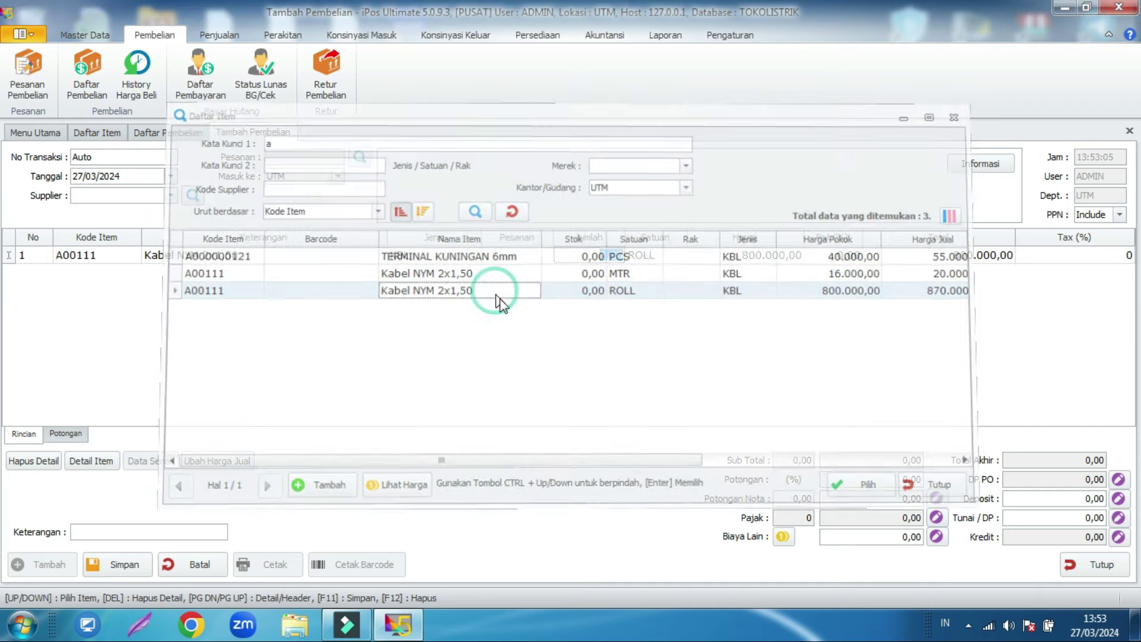
click(590, 257)
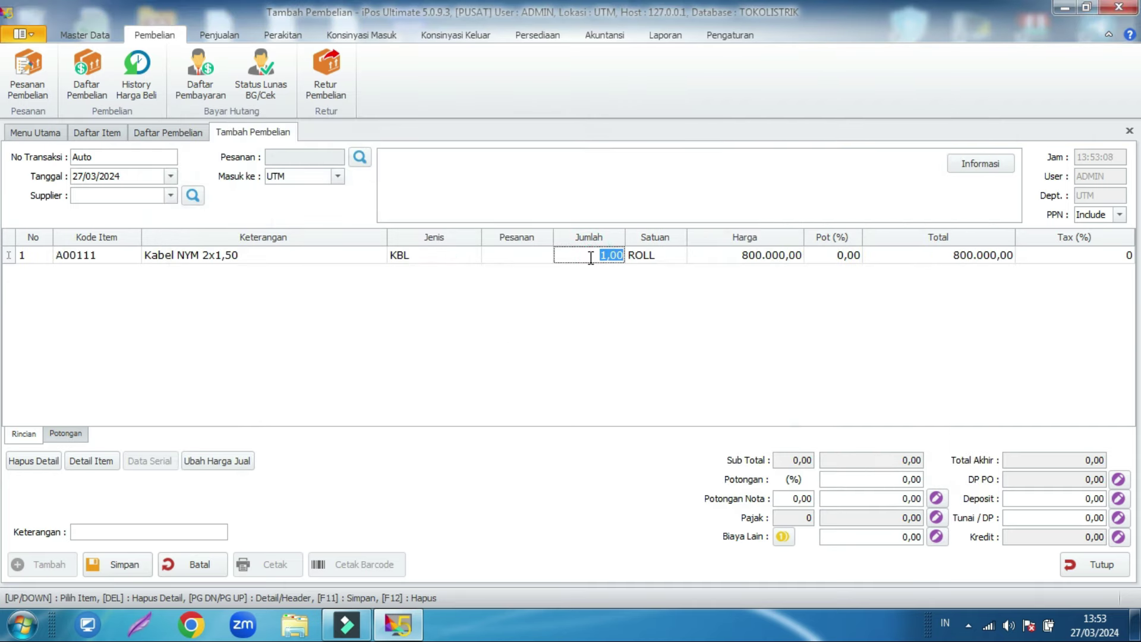
text(10)
key(Return)
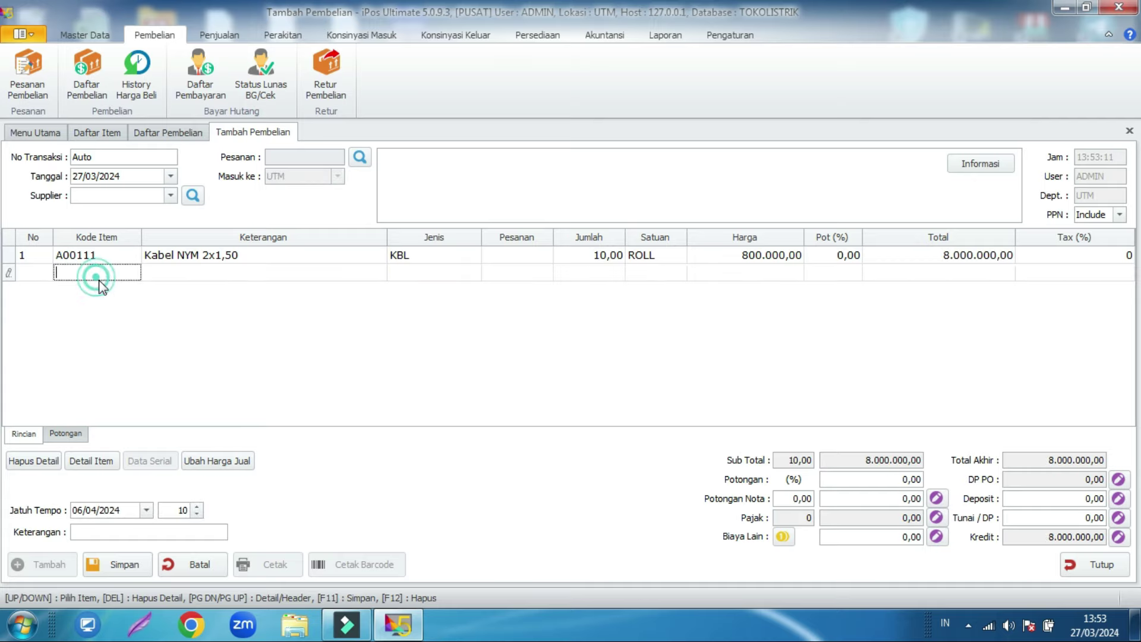
Step: Add TERMINAL KUNINGAN 6mm with quantity 25, bringing the total to 9.000.000,00
text(term)
key(Return)
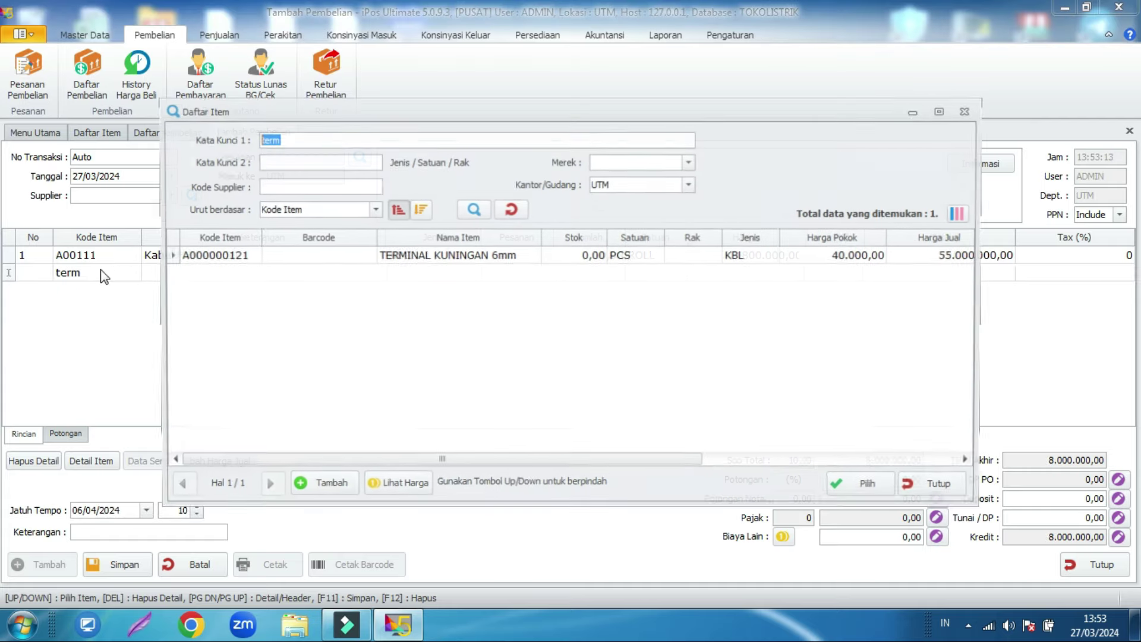
click(556, 260)
click(555, 259)
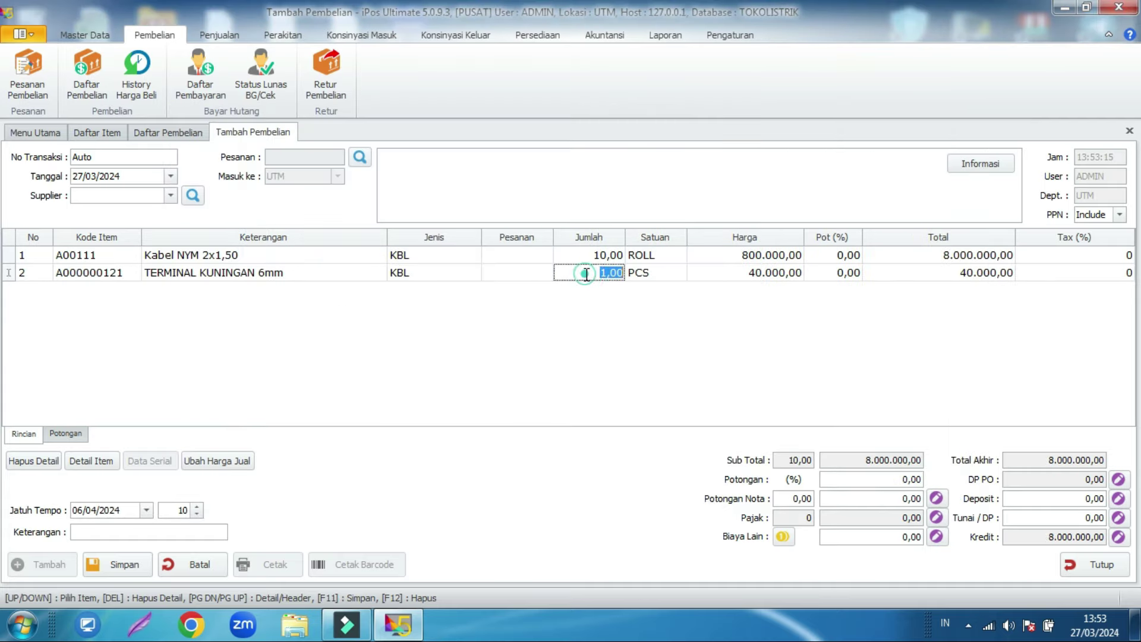
click(586, 273)
text(25)
key(Return)
click(171, 195)
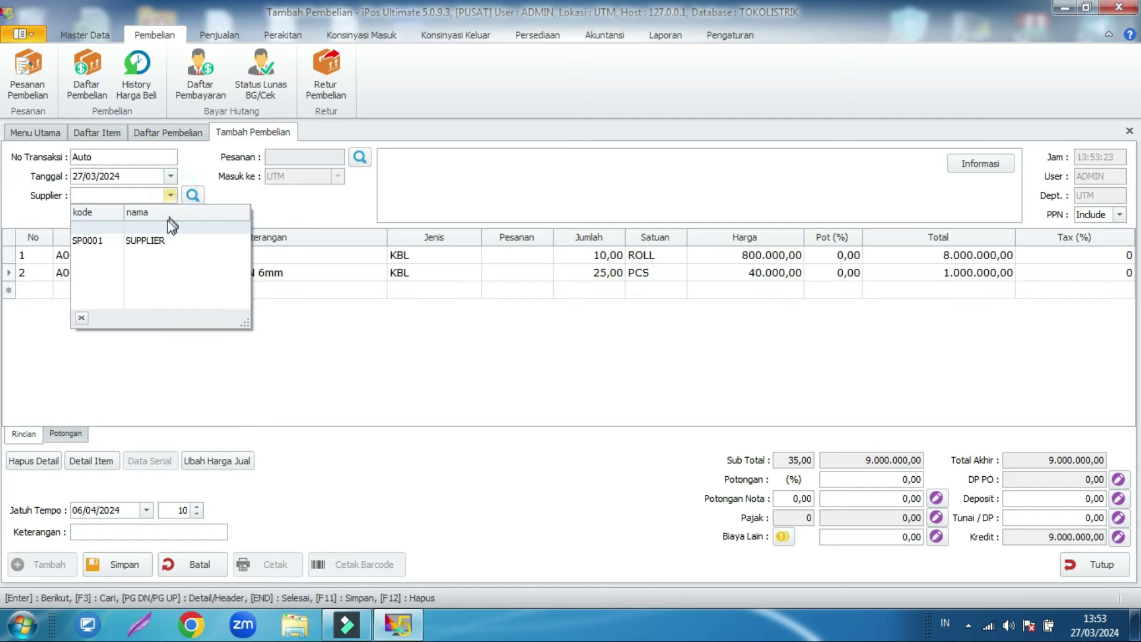
click(158, 244)
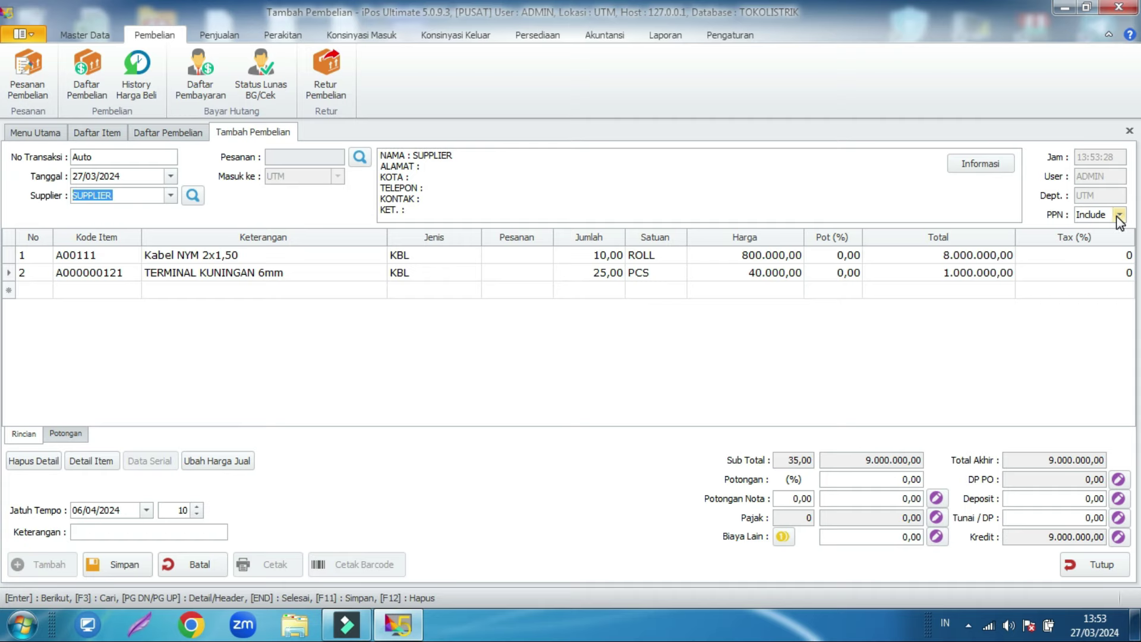
click(1086, 258)
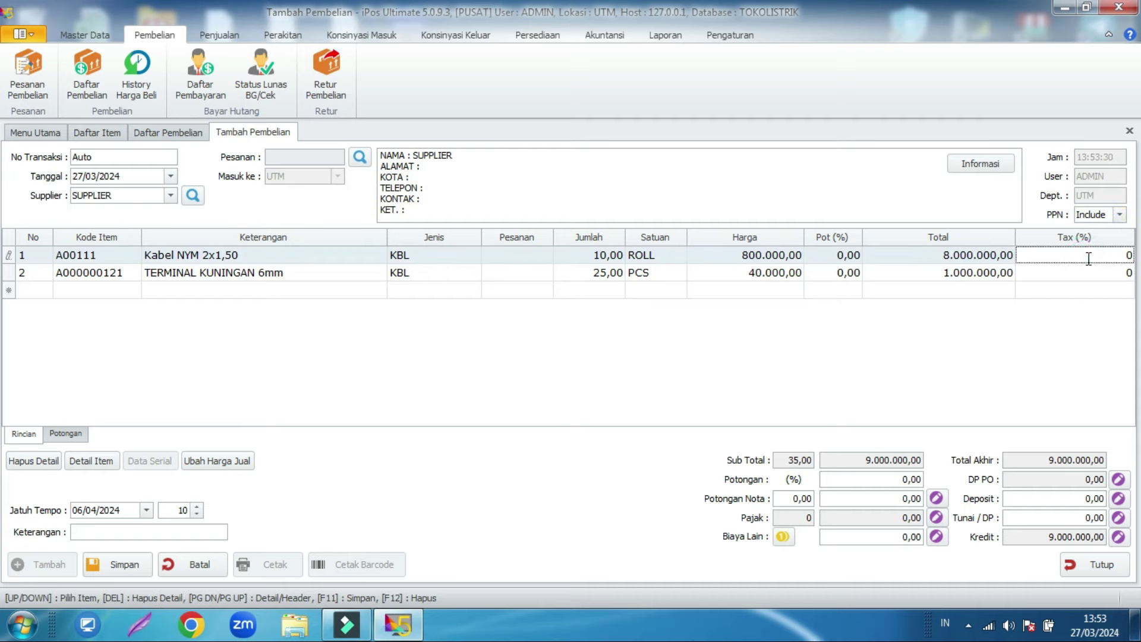
text(11)
click(1013, 315)
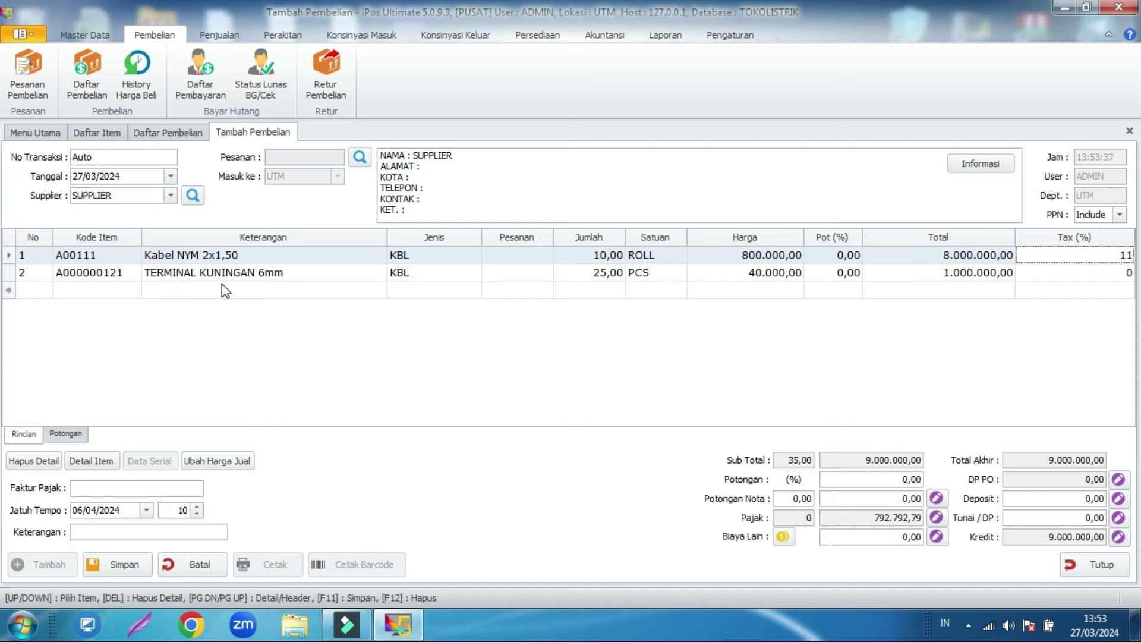
click(1074, 254)
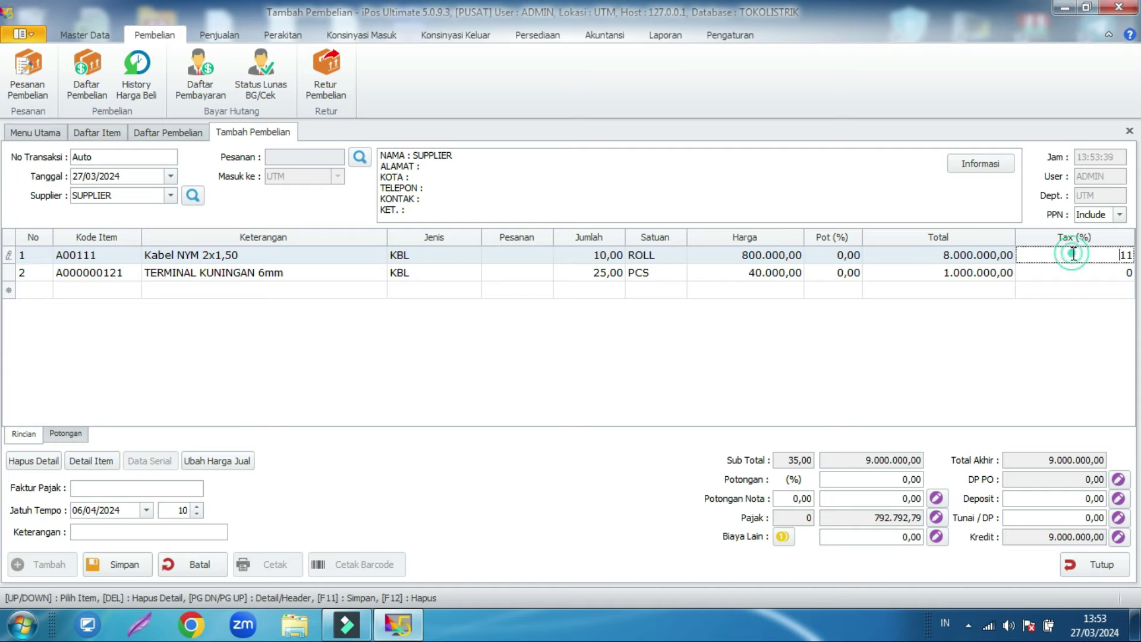
double_click(1129, 256)
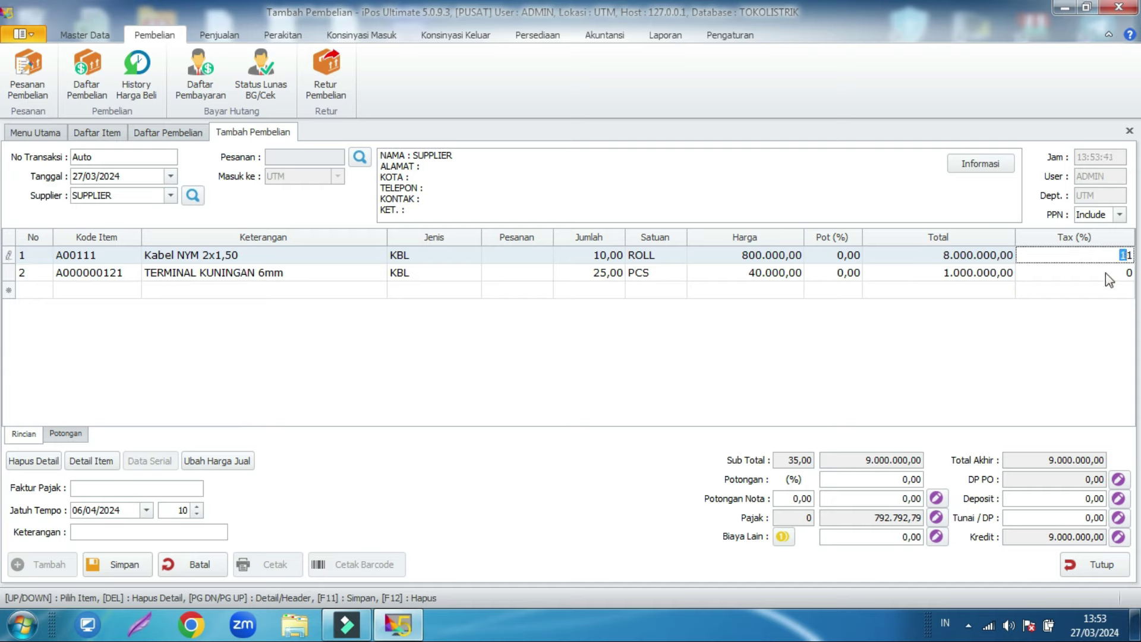
click(1081, 302)
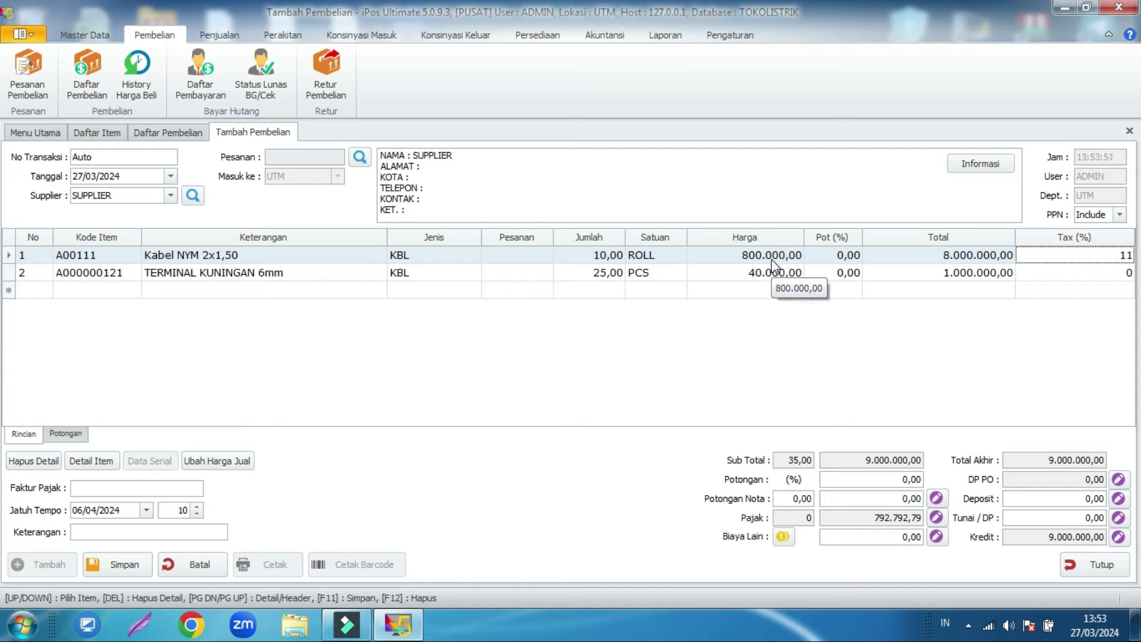
click(1083, 259)
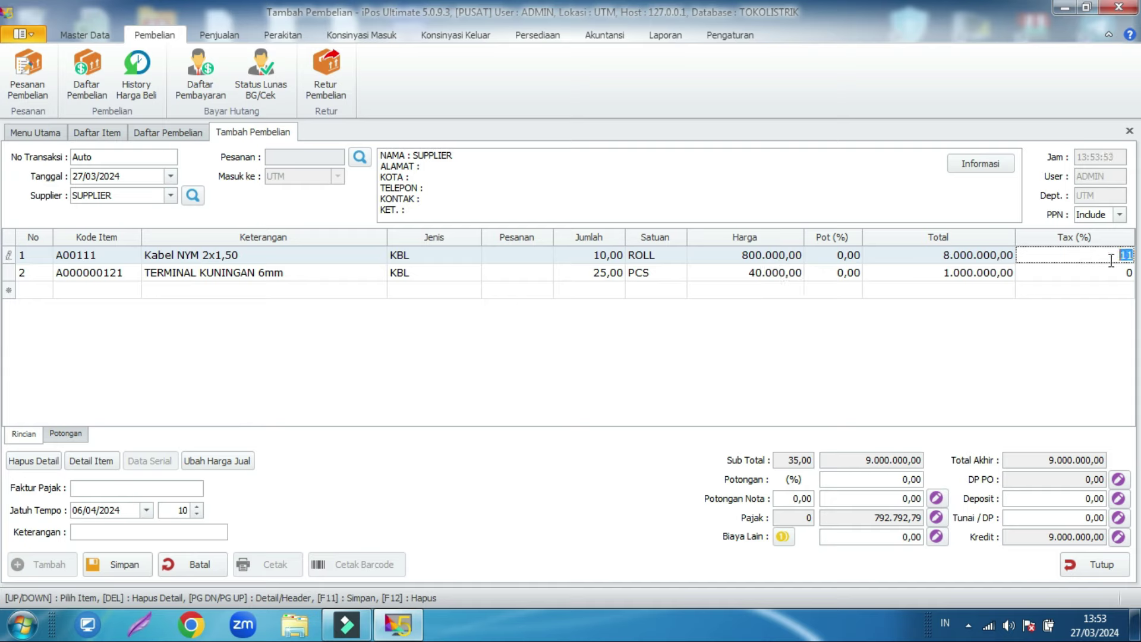
text(0)
click(1104, 300)
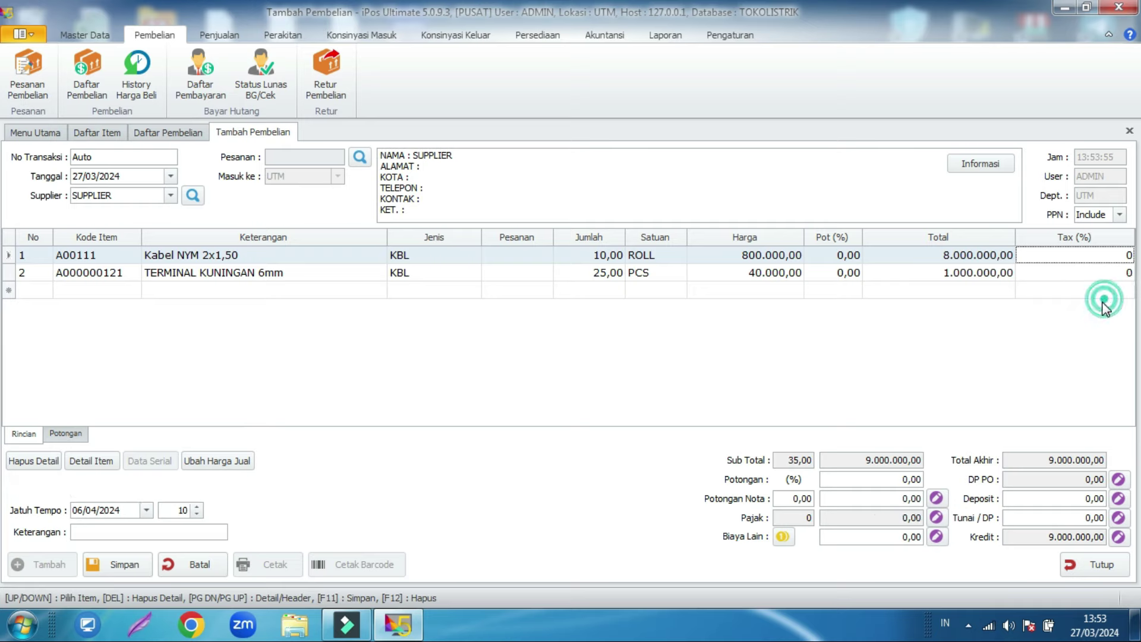
click(1120, 214)
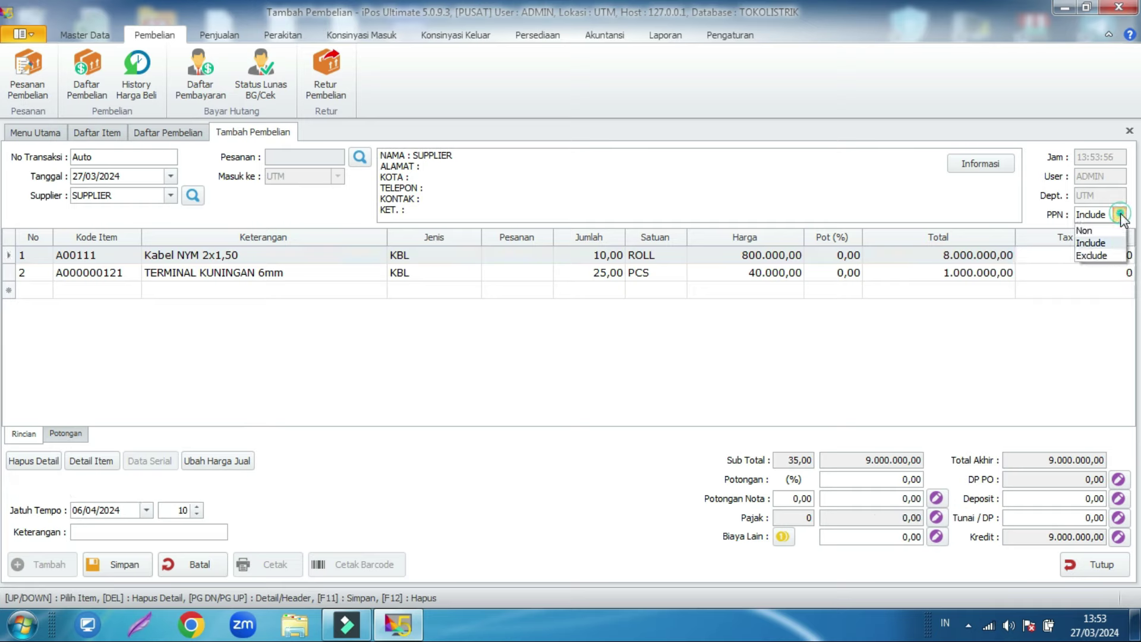
click(1096, 255)
click(1070, 325)
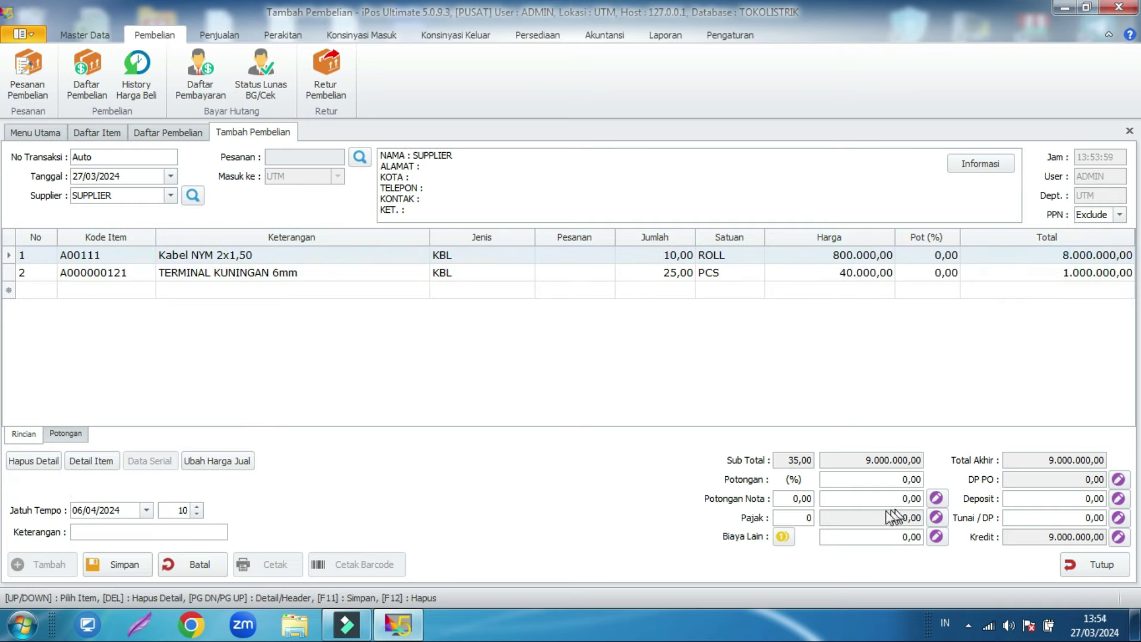
click(793, 520)
text(11)
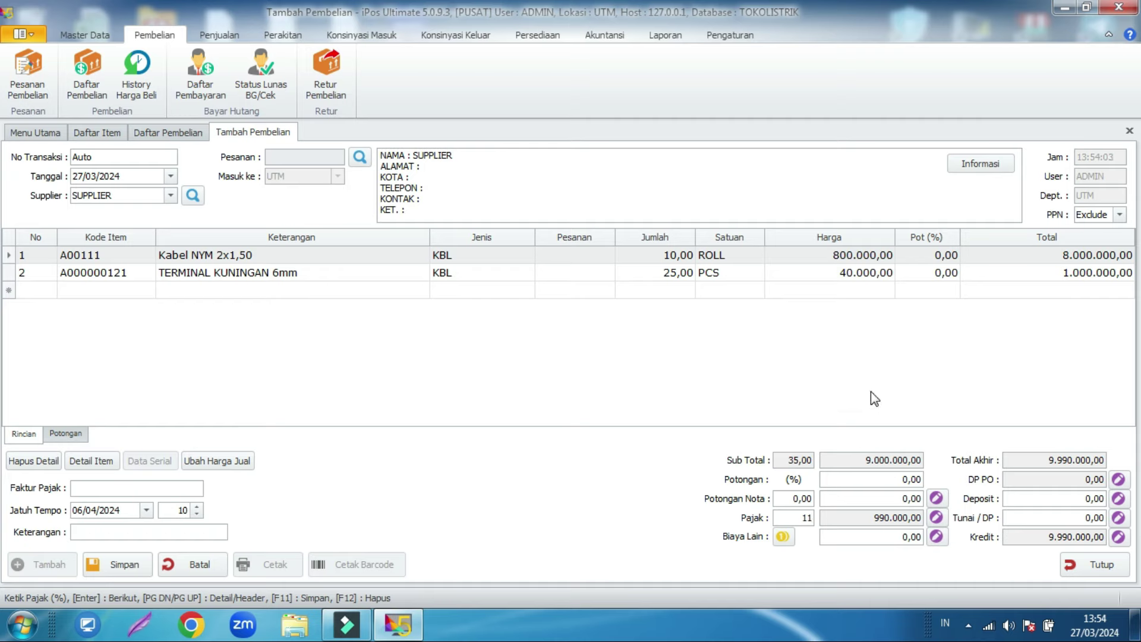
click(871, 392)
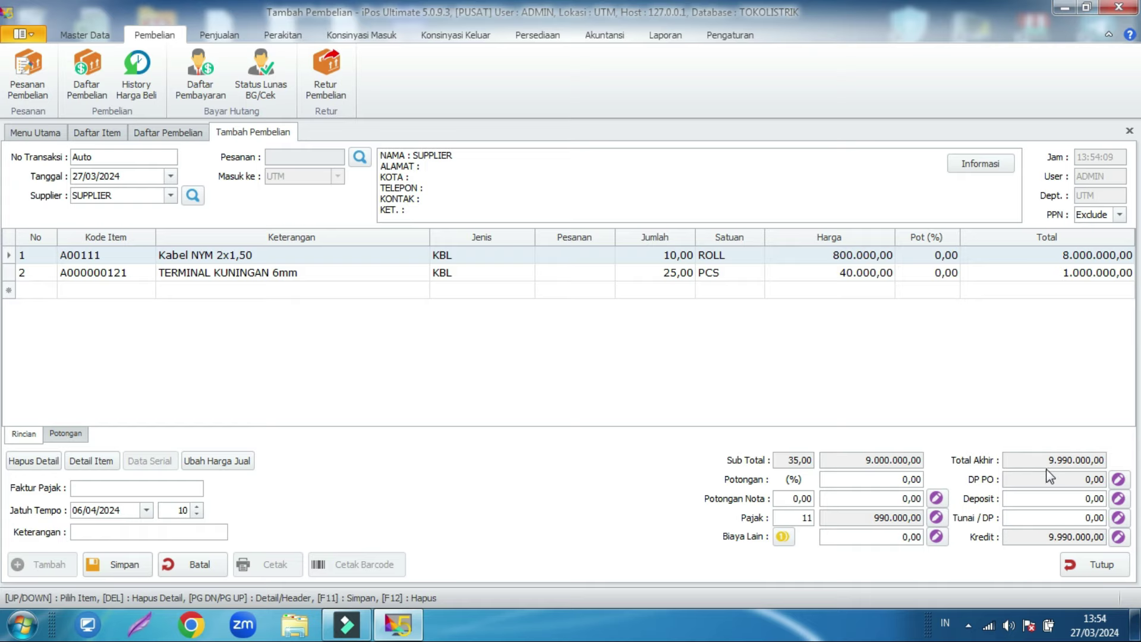
double_click(796, 521)
text(0)
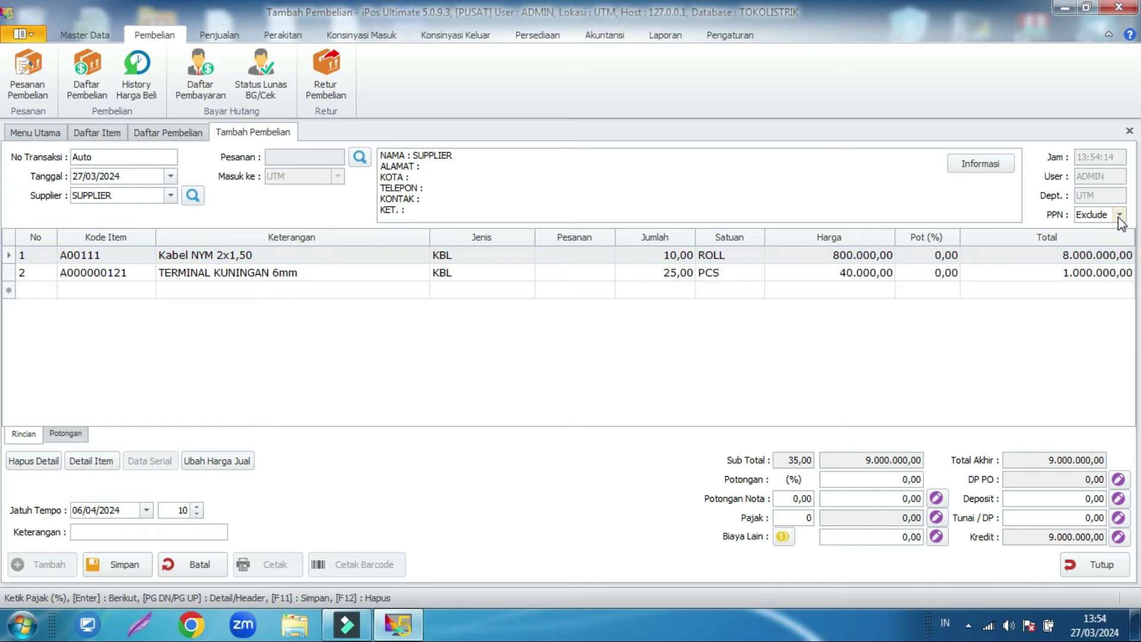
click(1120, 214)
click(1097, 237)
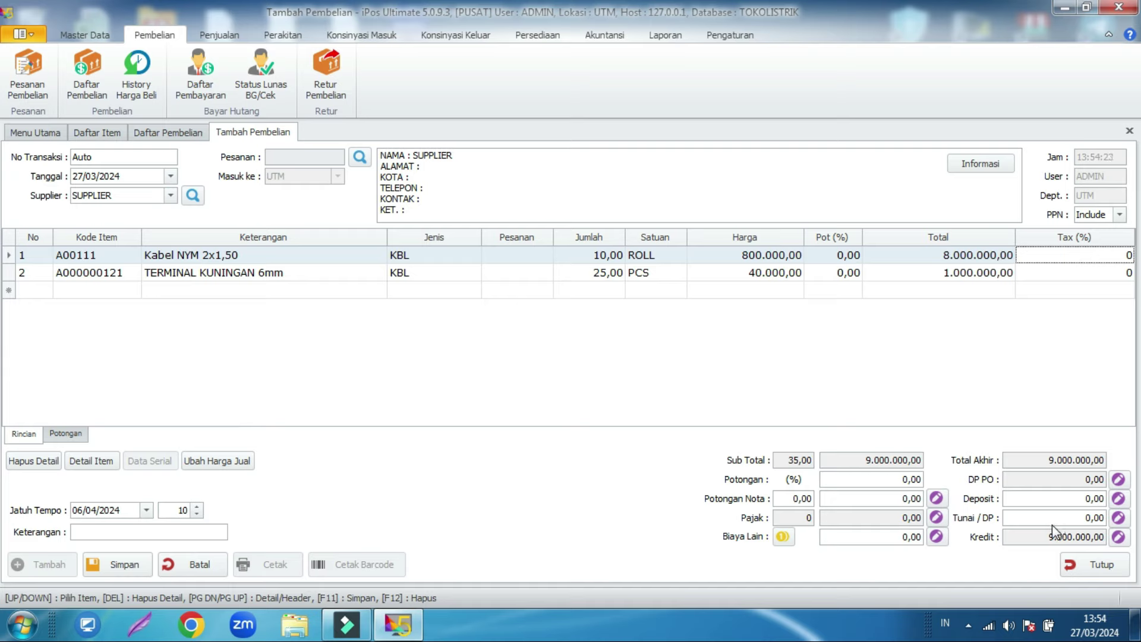
Step: Enter 9.000.000 as the Tunai / DP payment so Kredit drops to 0,00
click(1028, 333)
click(1026, 535)
click(122, 509)
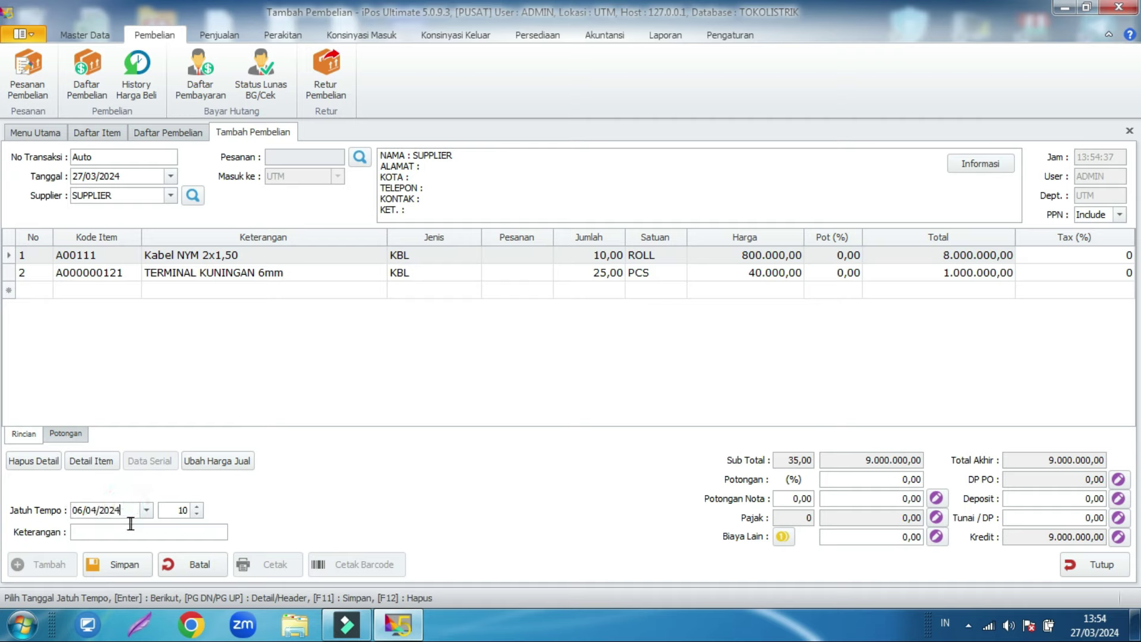
click(319, 490)
click(1064, 518)
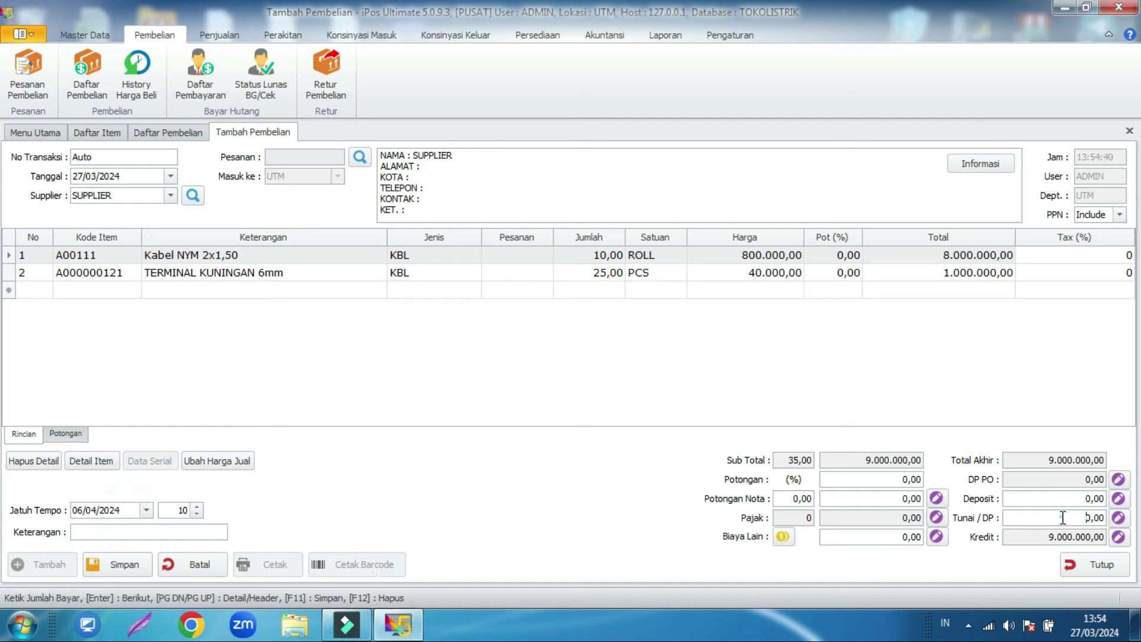
text(9.000.000)
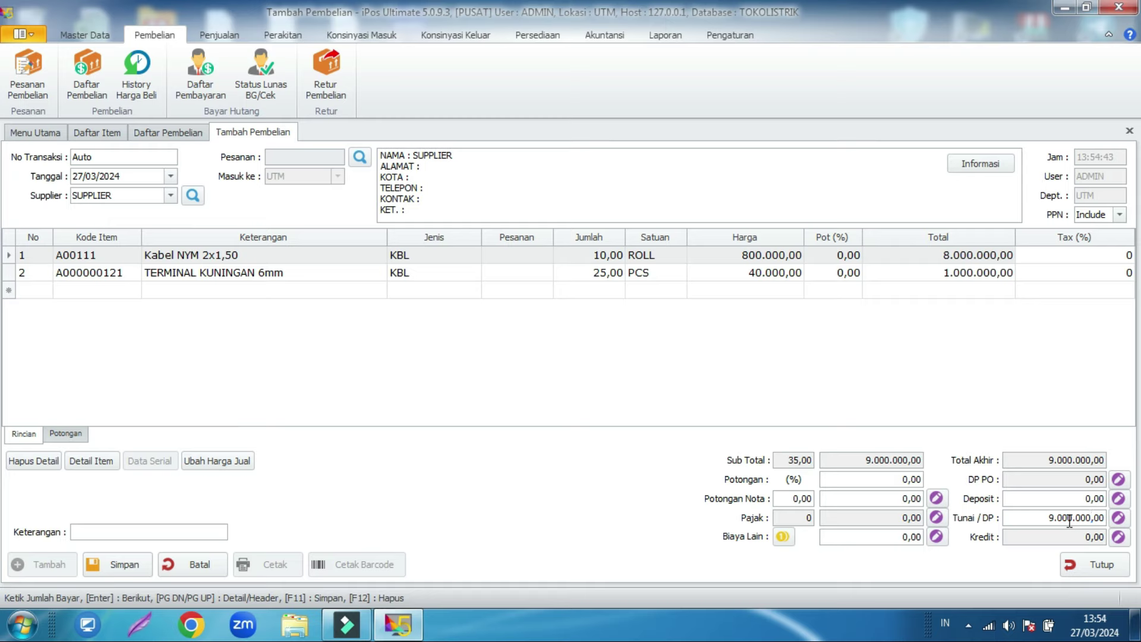
click(901, 367)
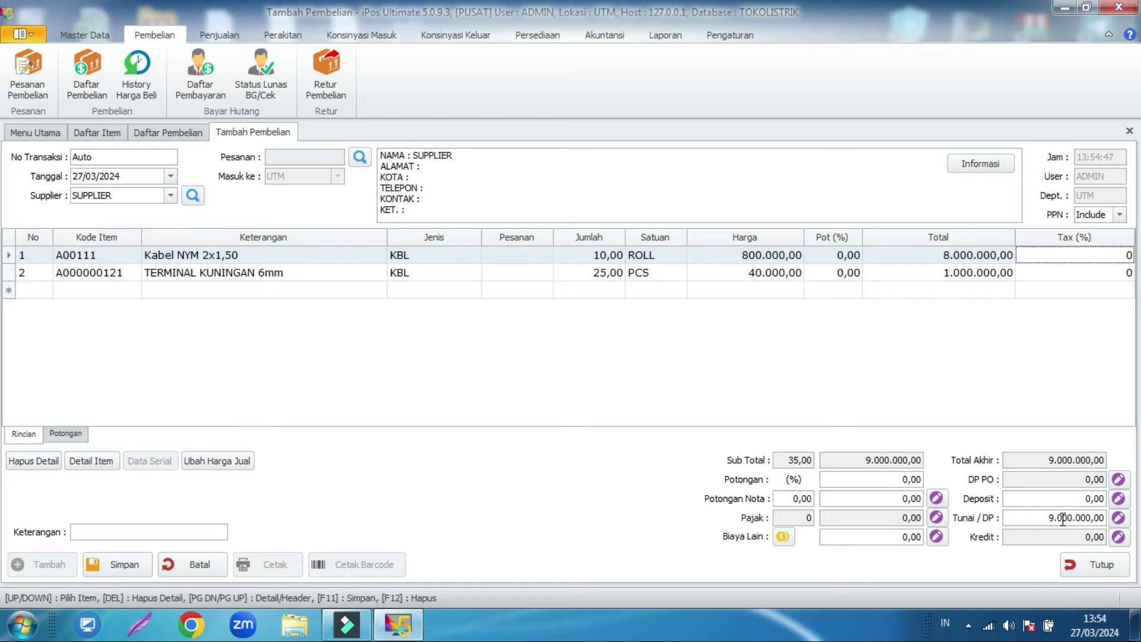
click(1118, 518)
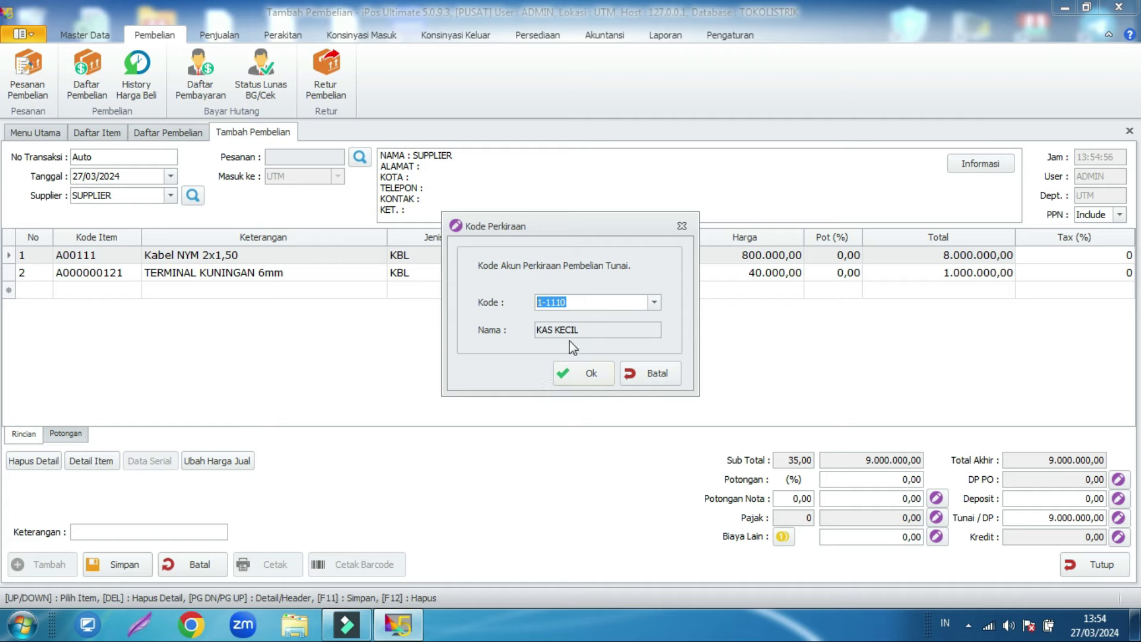
Step: Assign the Tunai / DP payment to account 1-1120 BANK BCA, confirm, and save the purchase
click(654, 302)
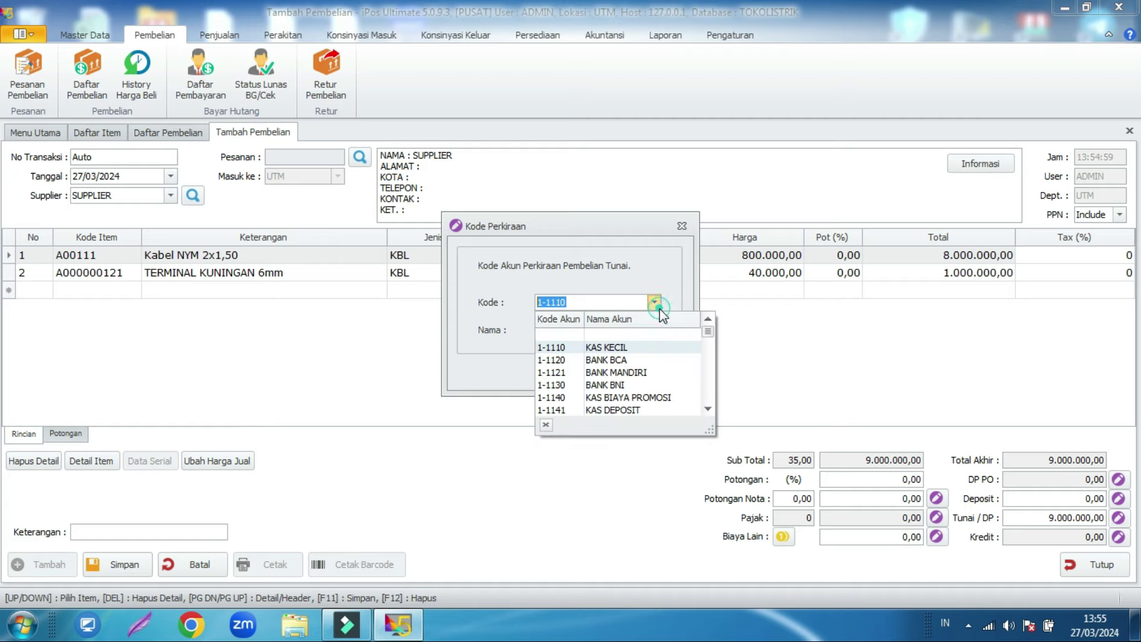
click(634, 361)
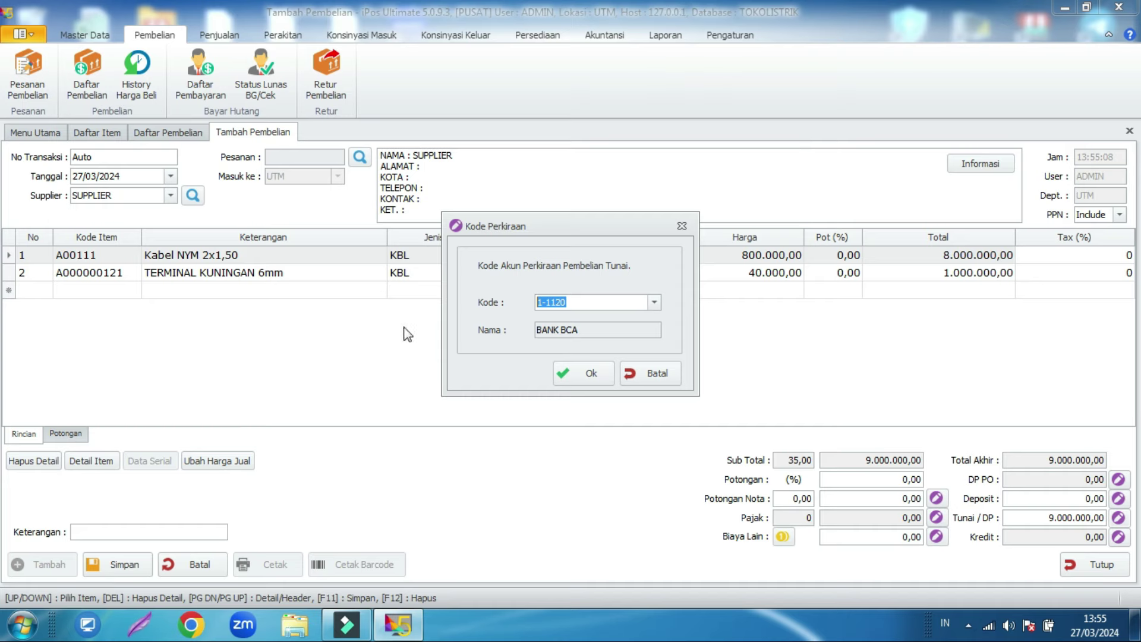
click(586, 375)
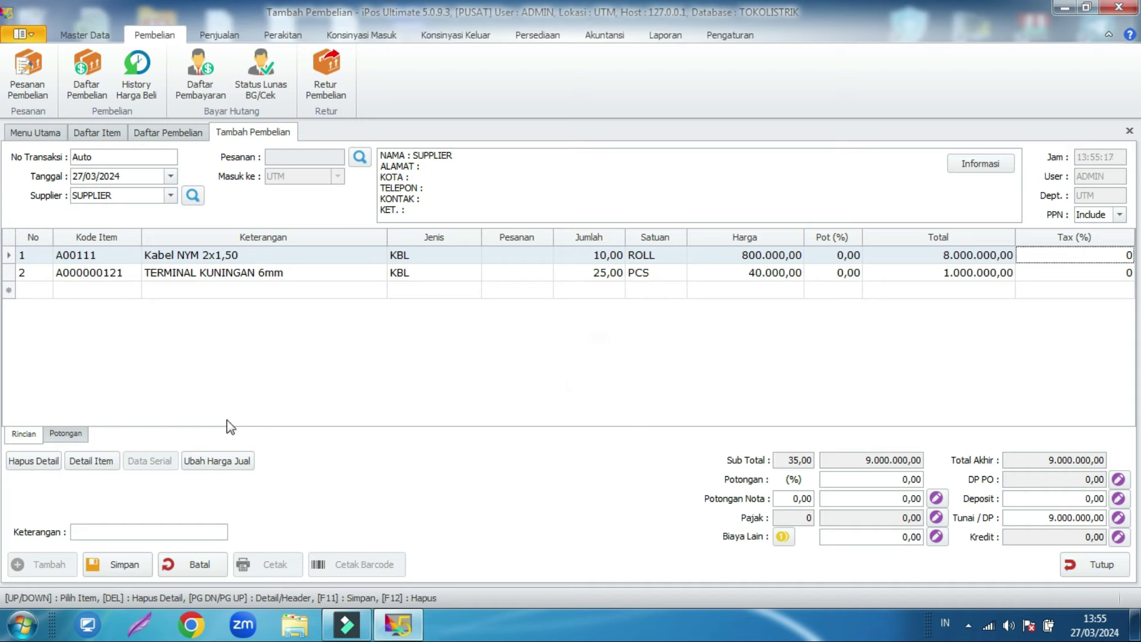
click(113, 571)
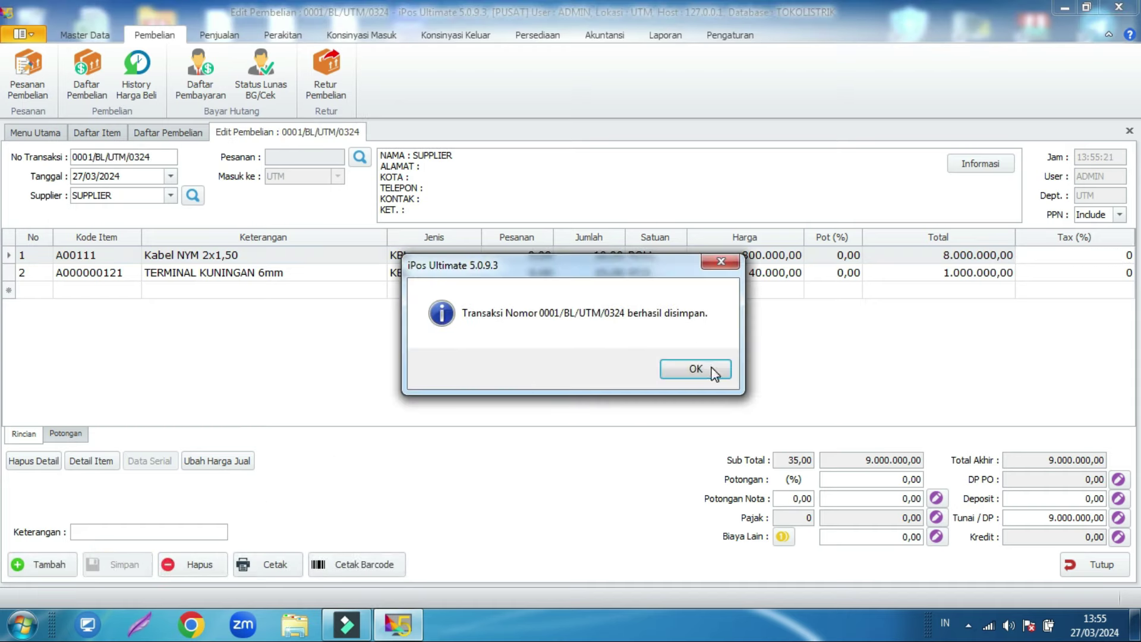
Step: Refresh Daftar Item and verify stock: terminal 25 PCS, cable 500 MTR and 10 ROLL
click(707, 367)
click(111, 135)
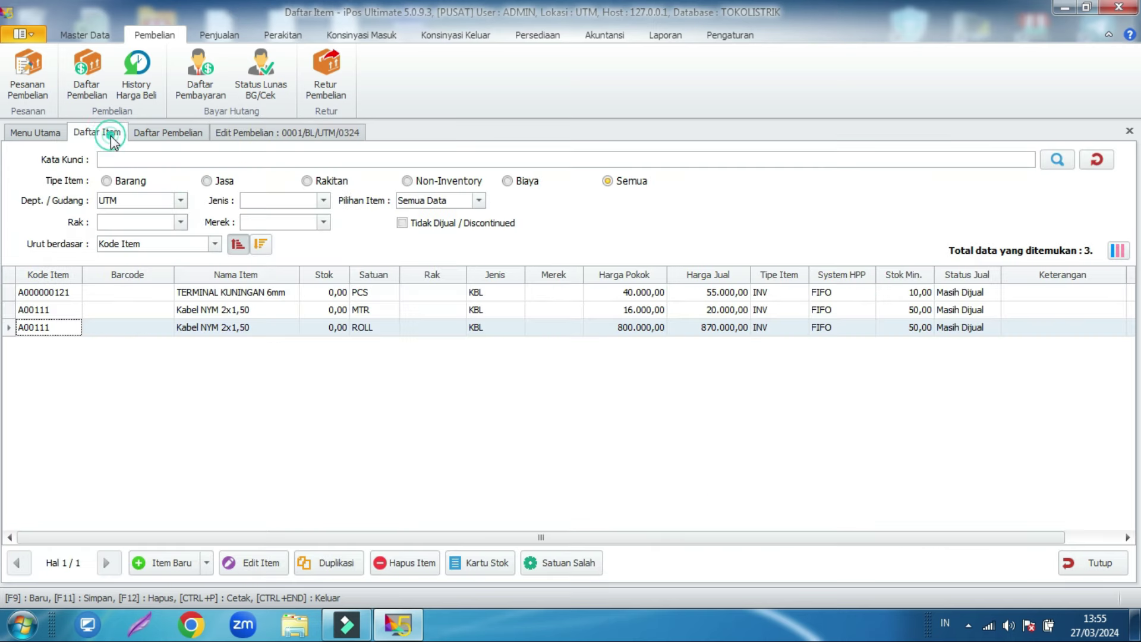
click(1059, 161)
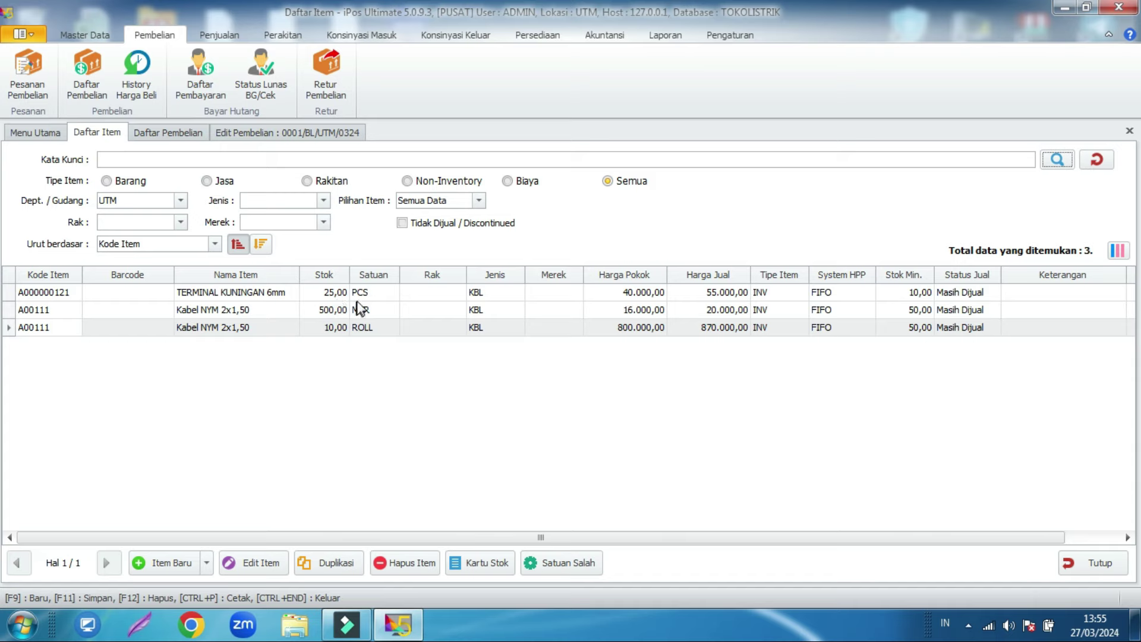
click(336, 328)
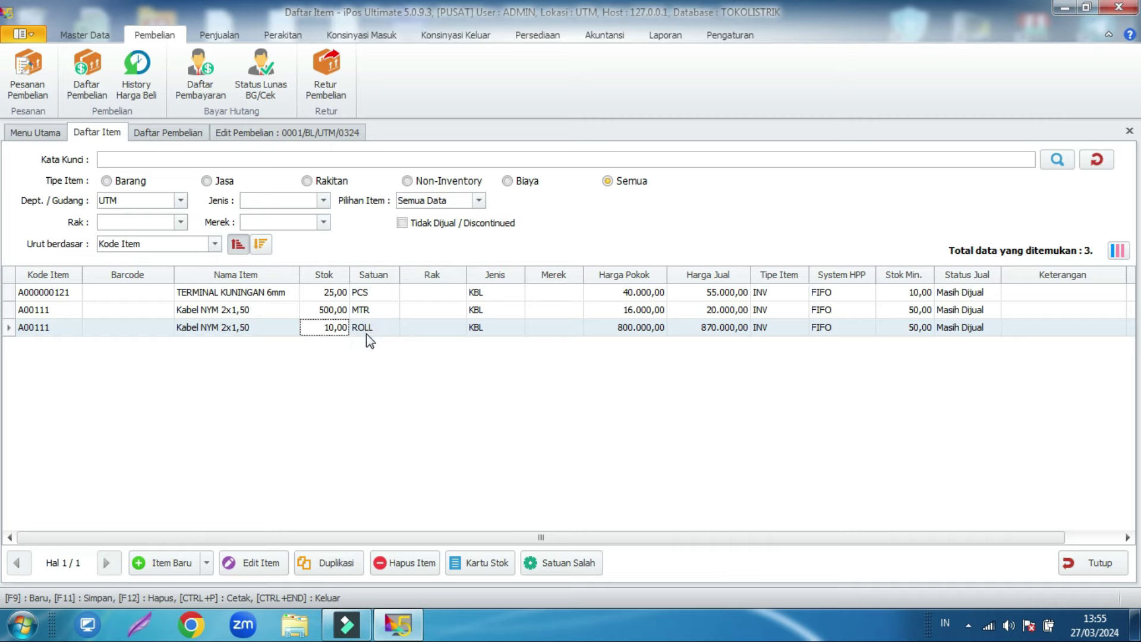
click(333, 310)
click(321, 328)
click(328, 309)
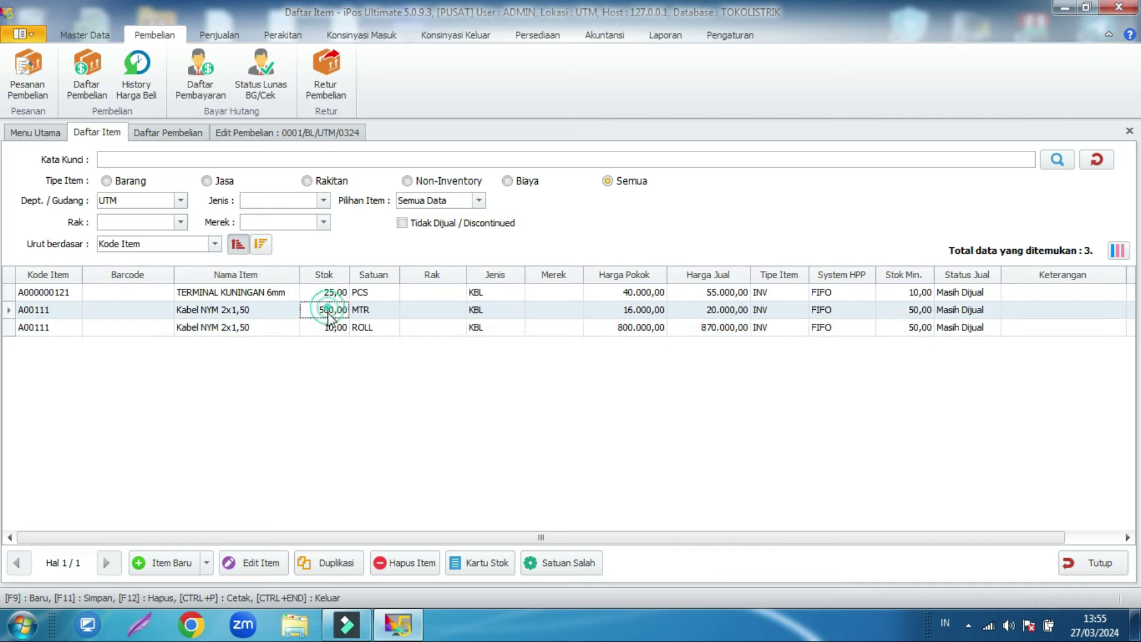
click(369, 330)
scroll(438, 77, down, 6)
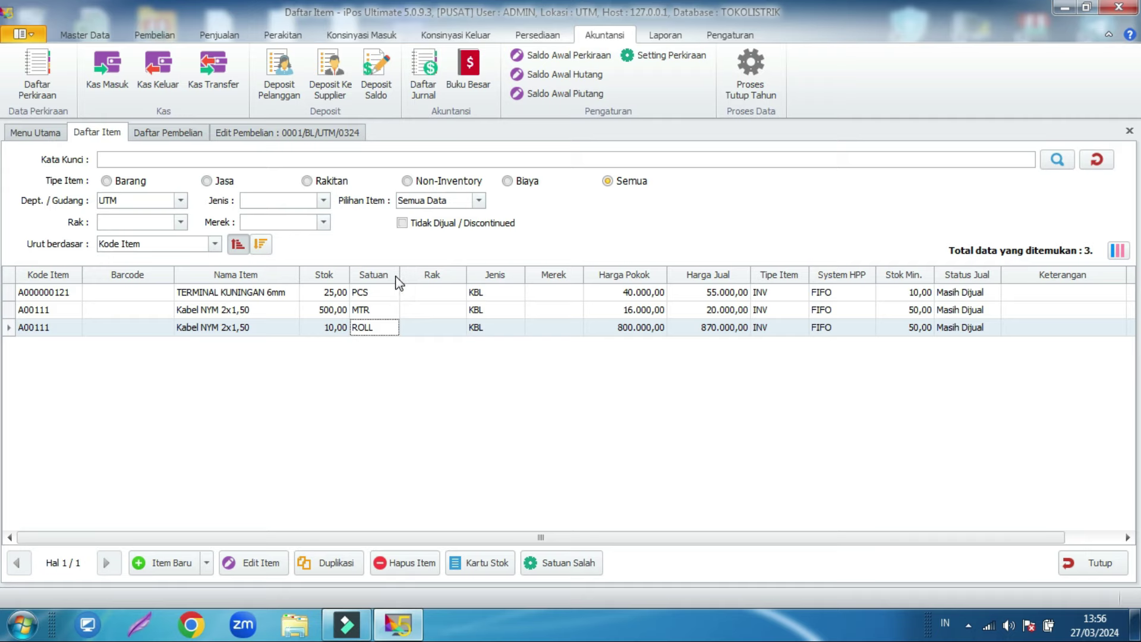
Step: Close the item and purchase tabs, open Daftar Penjualan Kasir, and start a new cashier sale
click(1083, 565)
click(1086, 566)
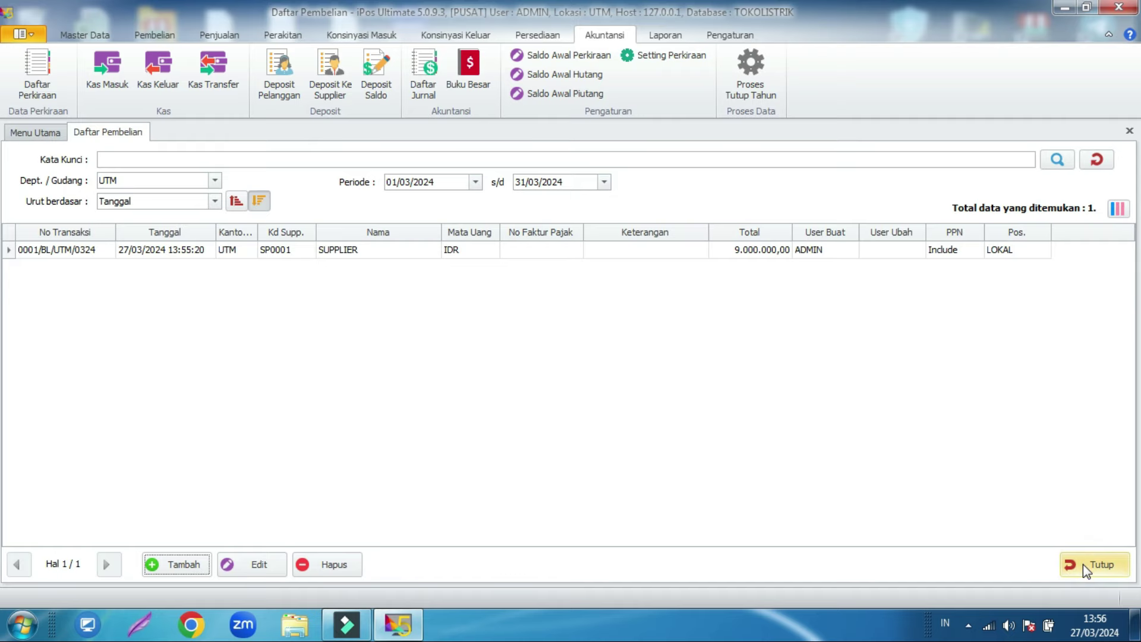
click(1085, 565)
click(199, 34)
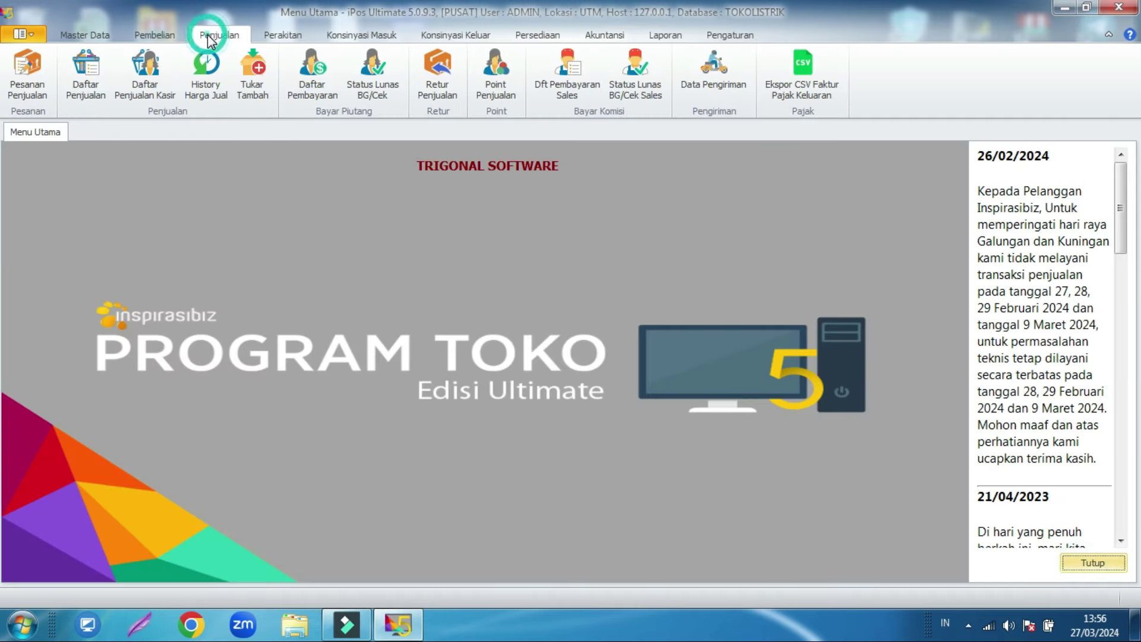
click(154, 90)
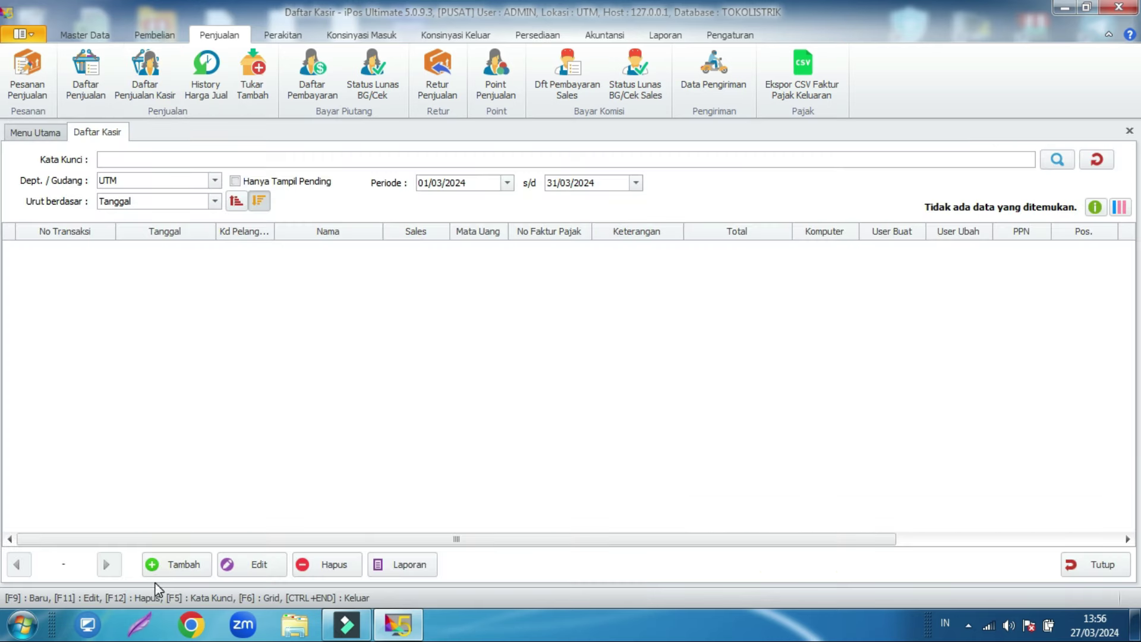
click(163, 572)
Step: Add 5 MTR of Kabel NYM 2x1,50 (total 100.000,00) and open the Bayar payment form
click(272, 344)
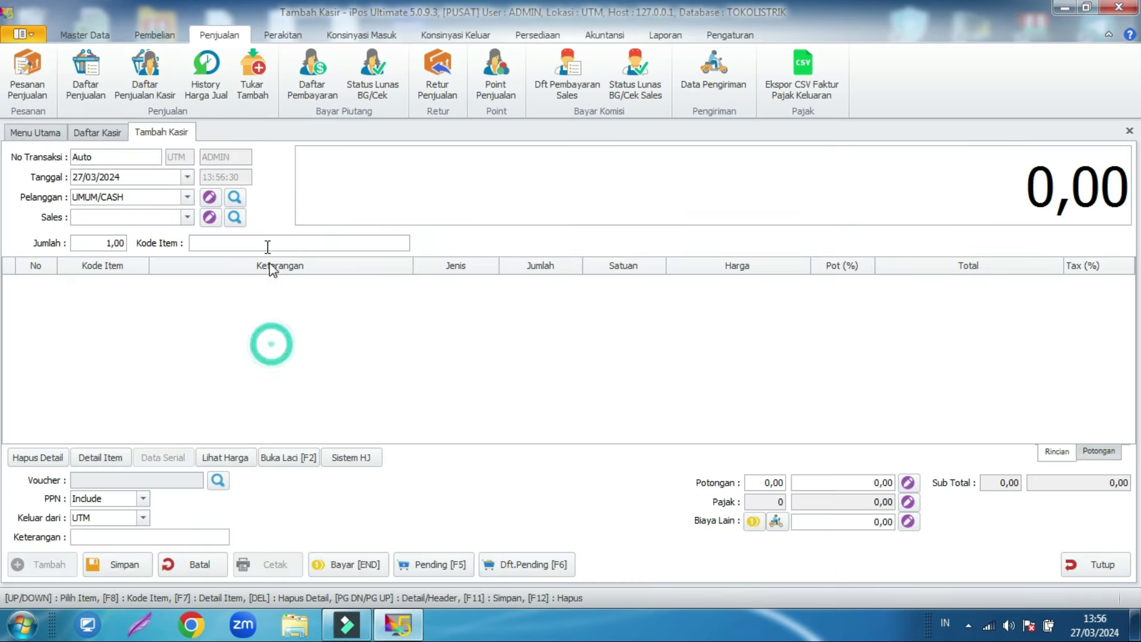
click(240, 245)
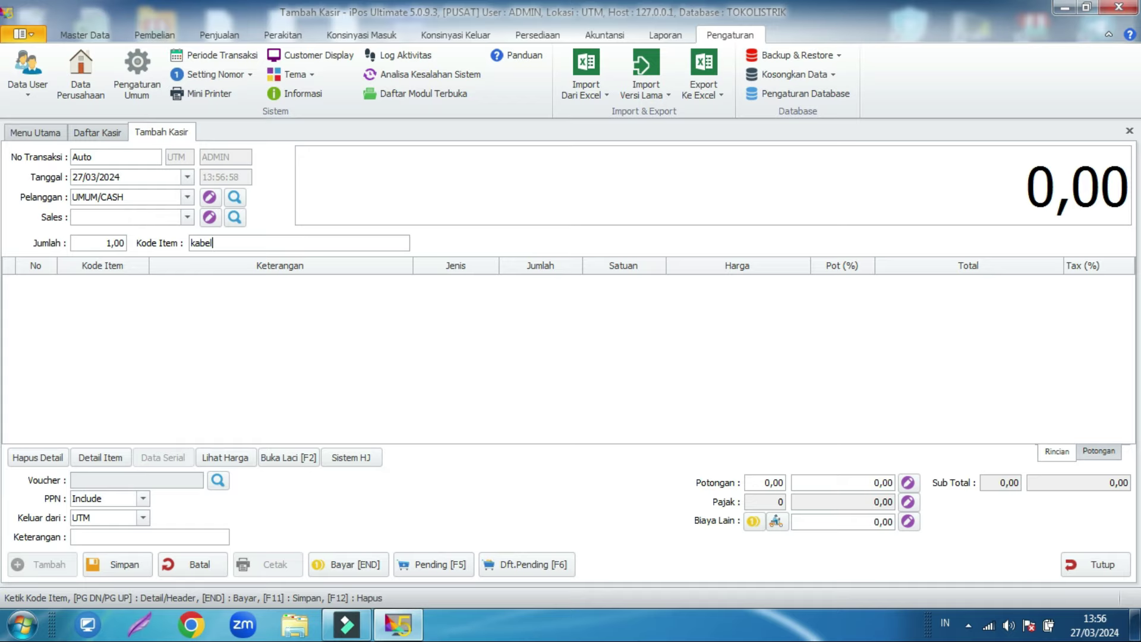
key(Return)
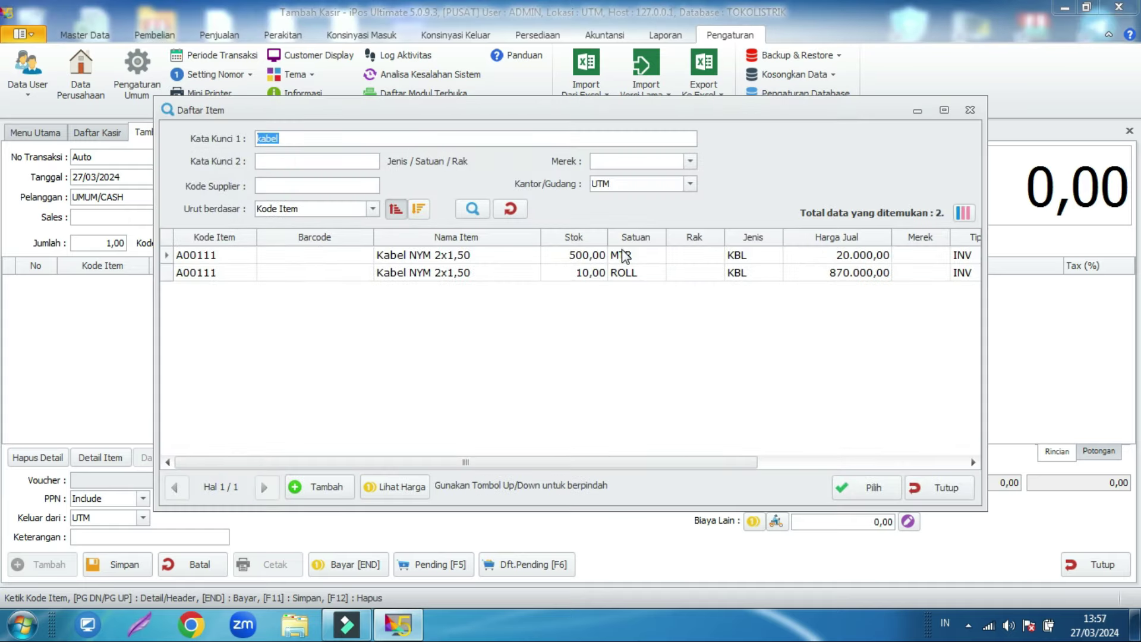
double_click(623, 257)
click(557, 287)
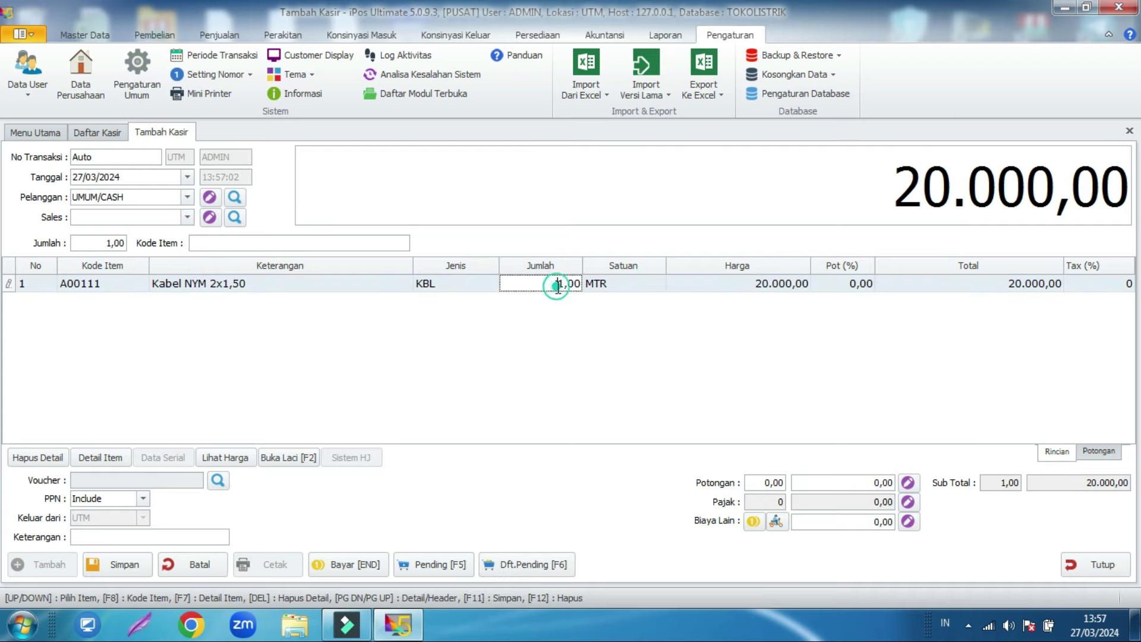
double_click(557, 285)
text(5)
key(Return)
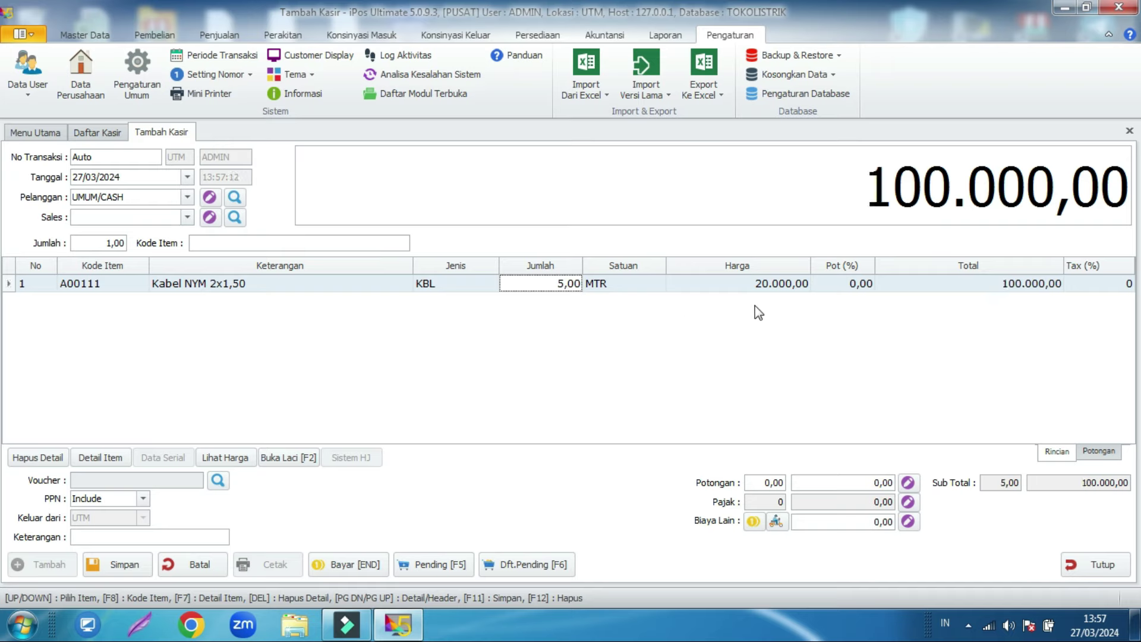
click(771, 286)
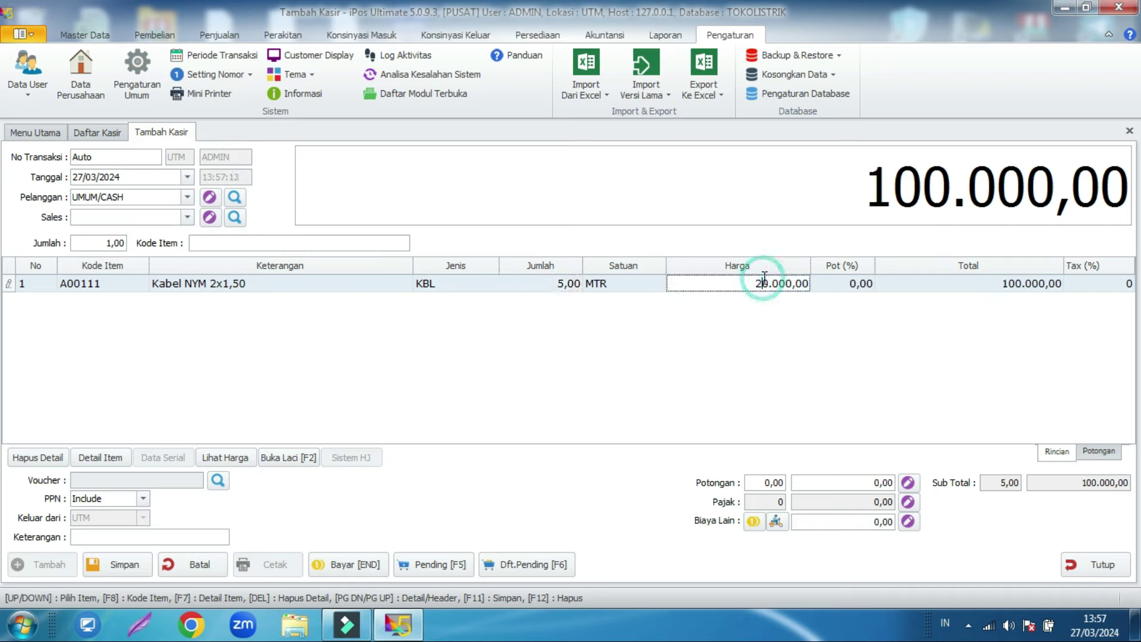
click(764, 311)
click(1001, 285)
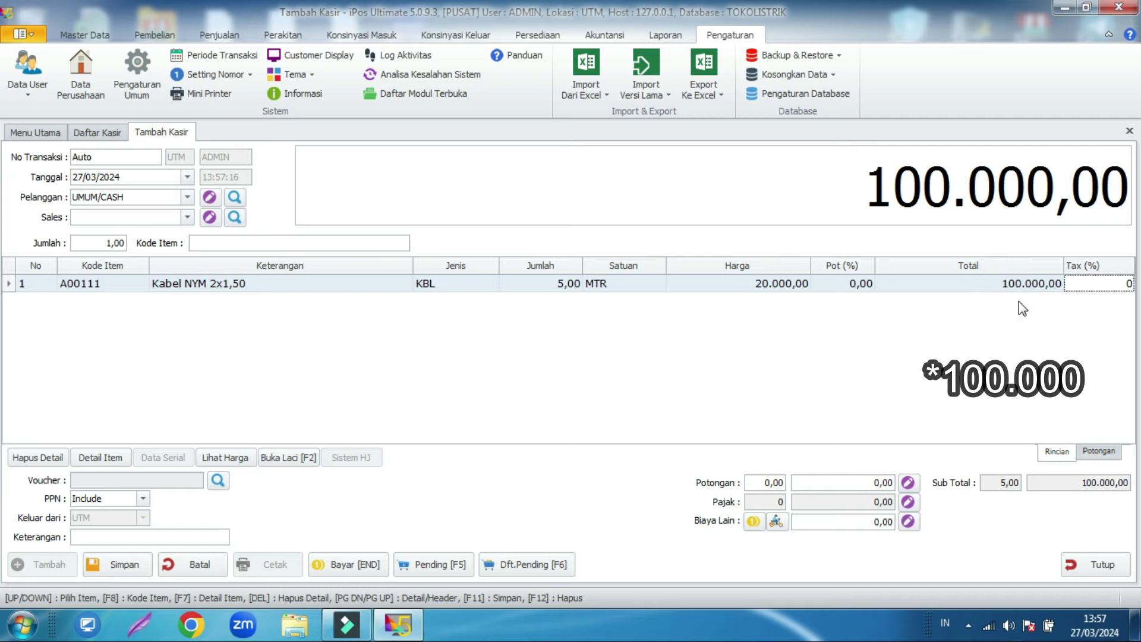
click(331, 566)
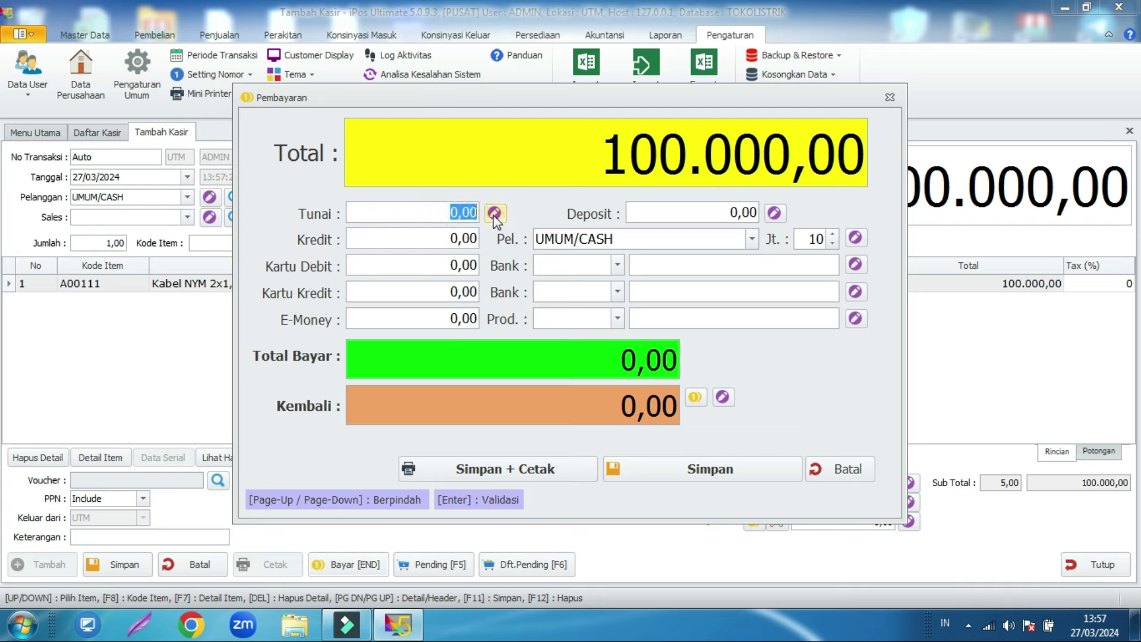
Step: Check the Kode Perkiraan accounts used for Tunai and Kredit payments
click(494, 213)
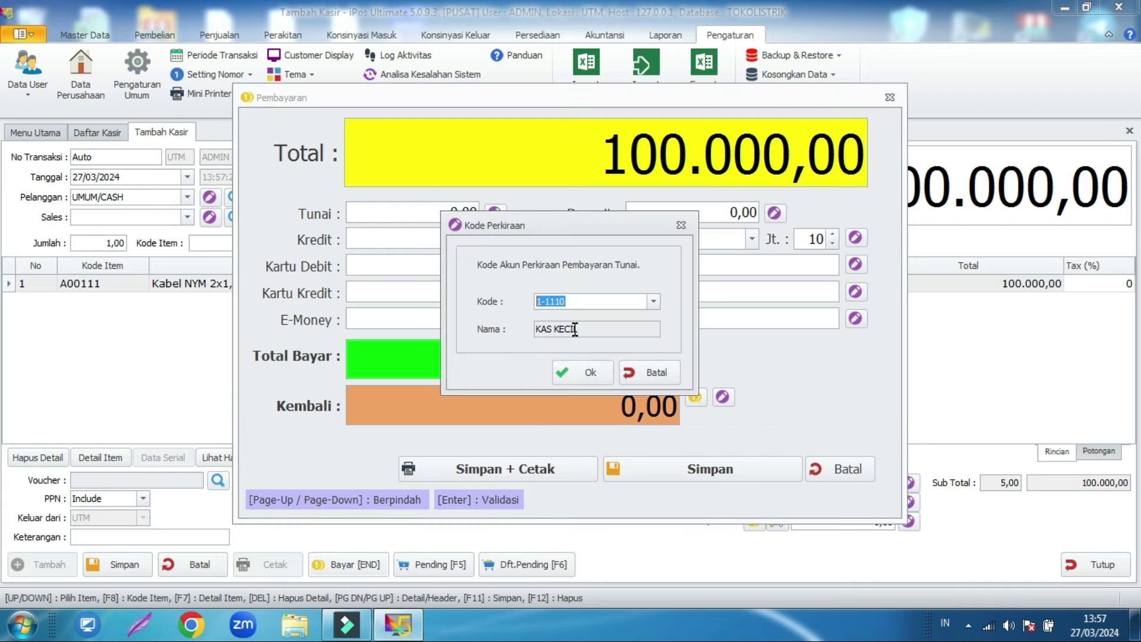
click(632, 374)
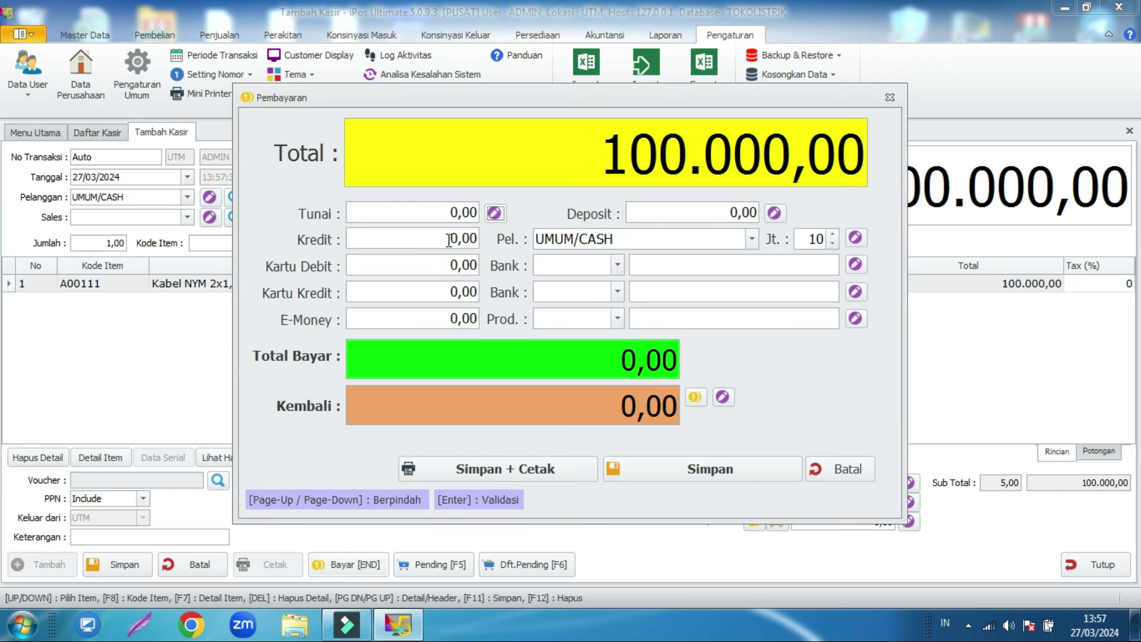
click(447, 238)
click(859, 237)
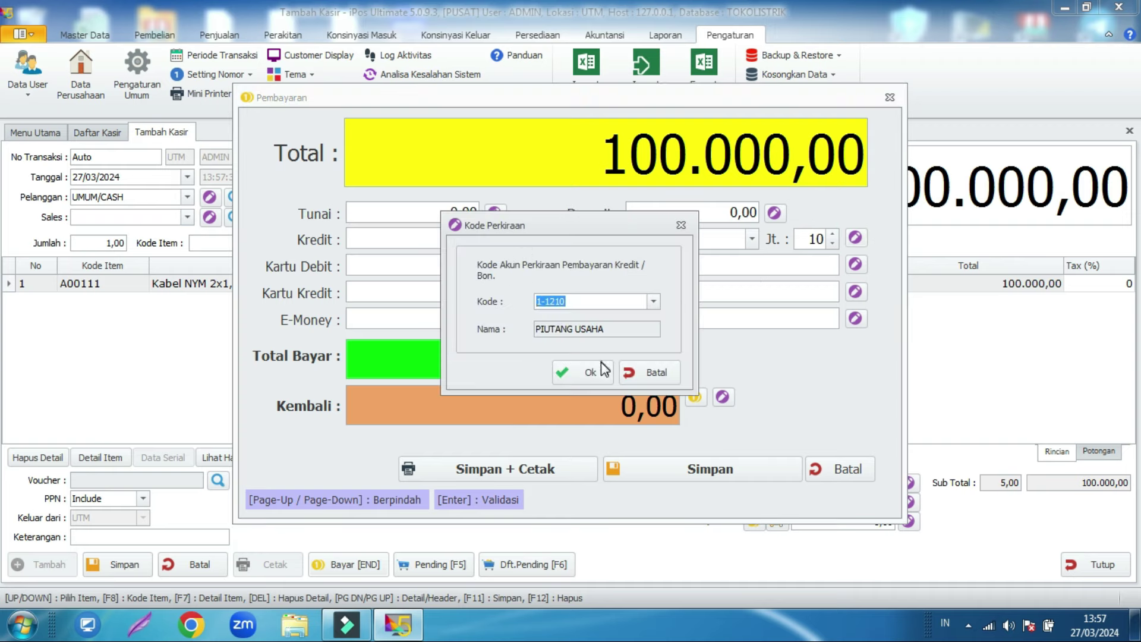
click(640, 374)
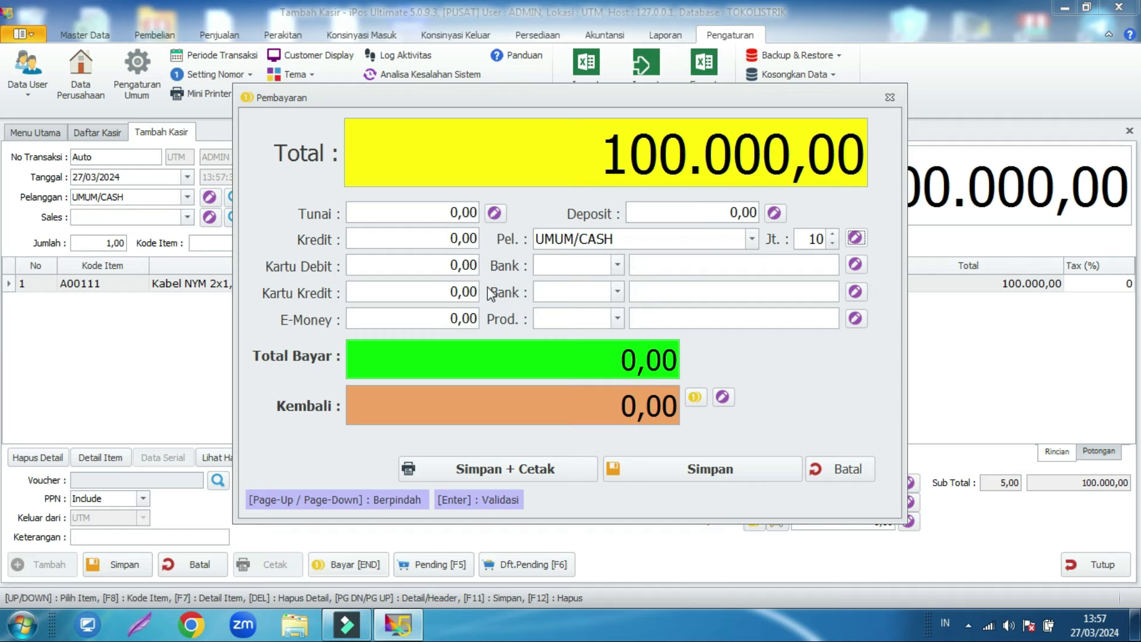
Step: Try a 100000 Kartu Debit payment with bank BCA, check its account, then clear it
click(448, 266)
drag(447, 266, 459, 270)
click(452, 272)
drag(453, 269, 488, 281)
click(452, 268)
text(100000)
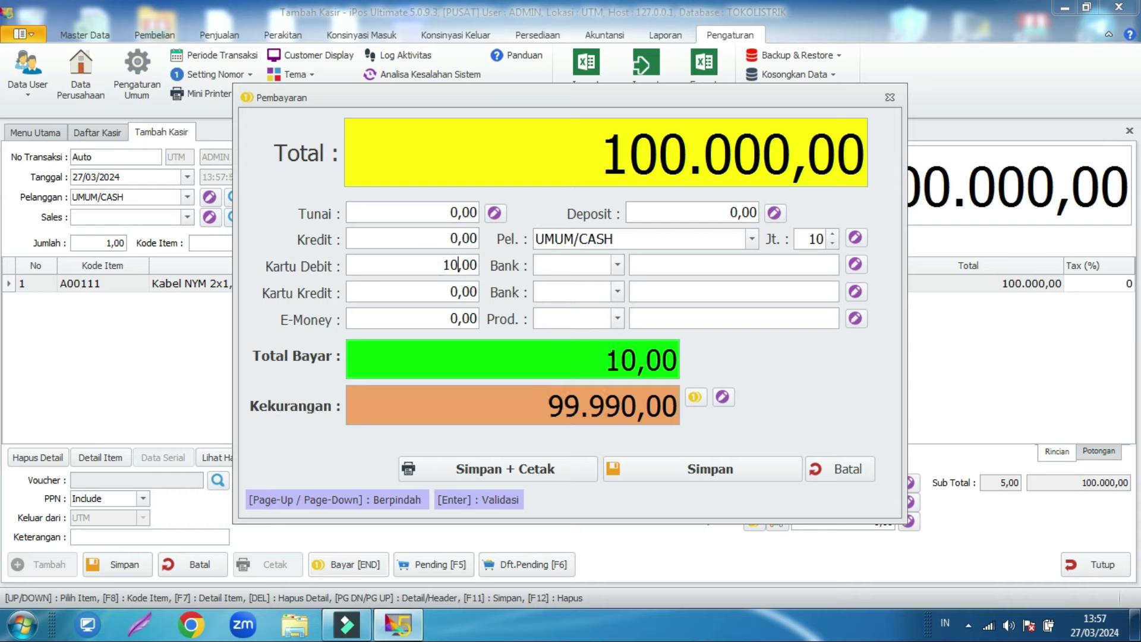
click(617, 265)
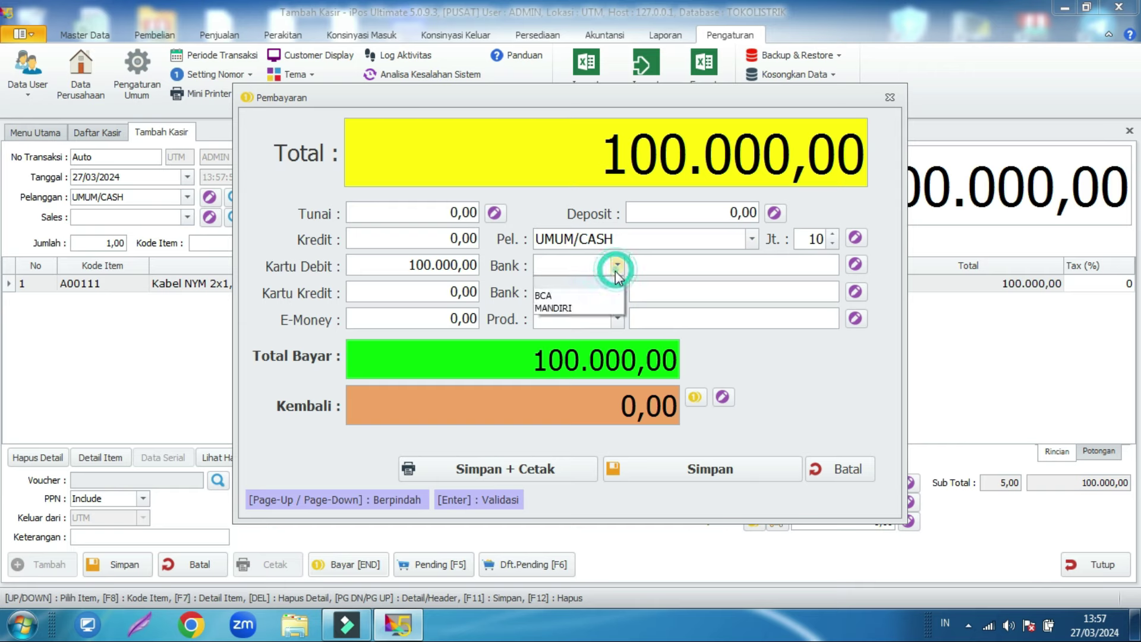
click(595, 296)
click(855, 265)
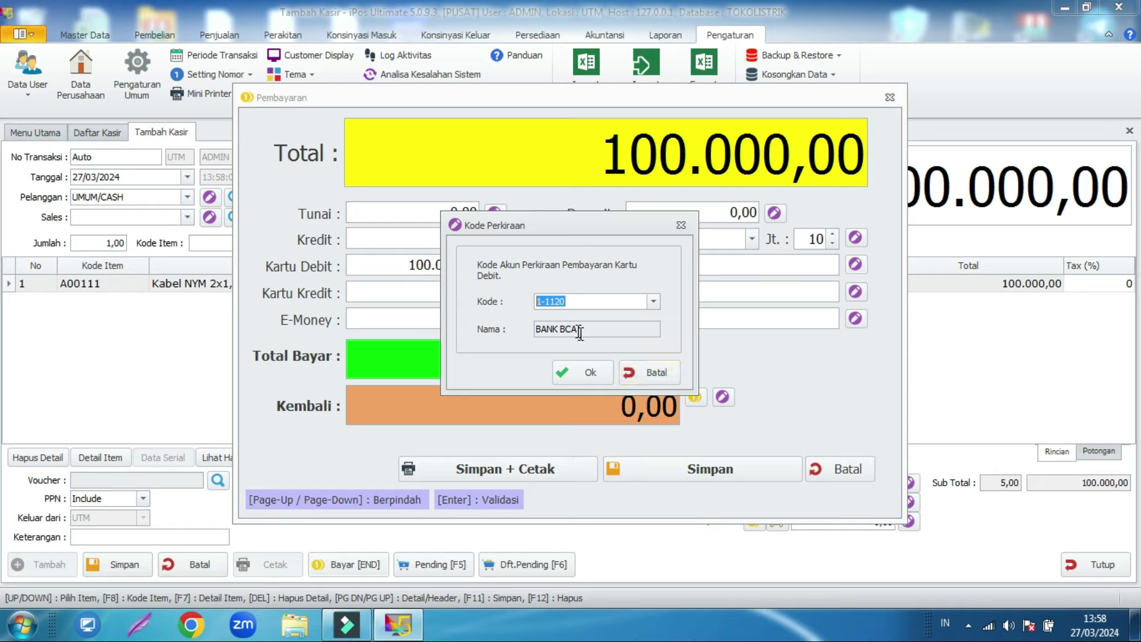
click(636, 376)
click(400, 264)
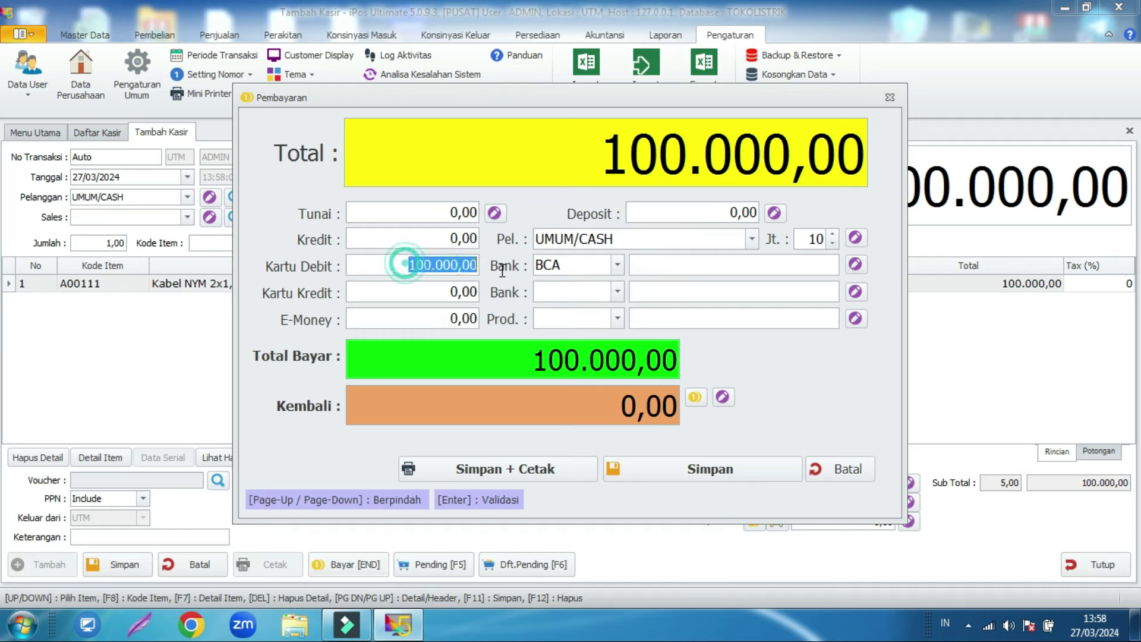
key(BackSpace)
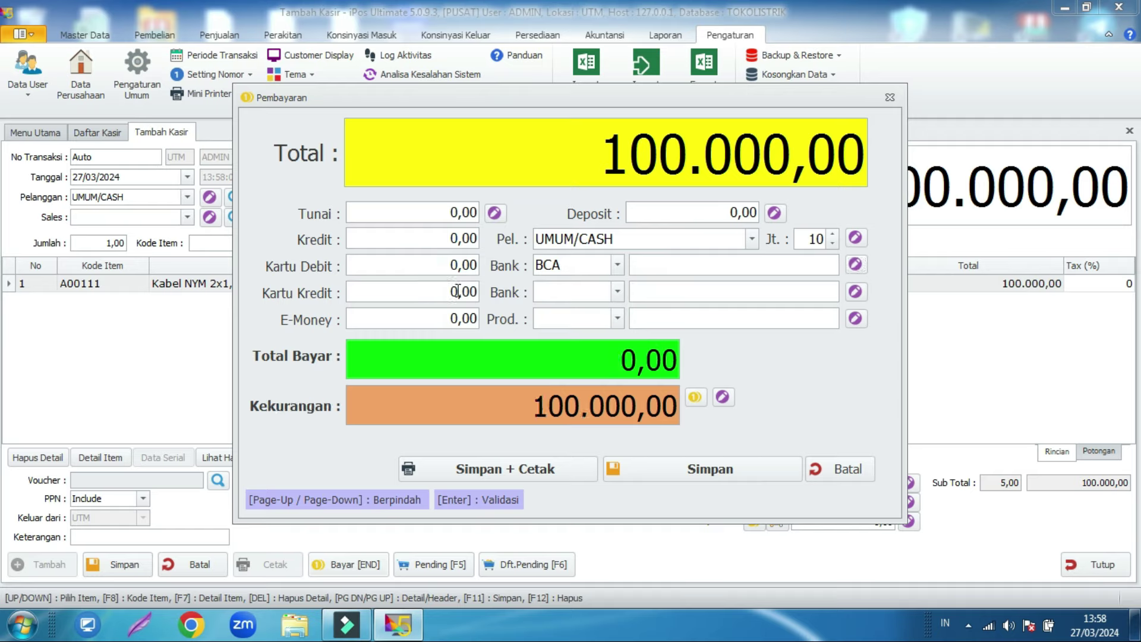
Step: Look at the credit-card bank and e-money Prod. lists, then cancel the payment
click(458, 291)
click(584, 292)
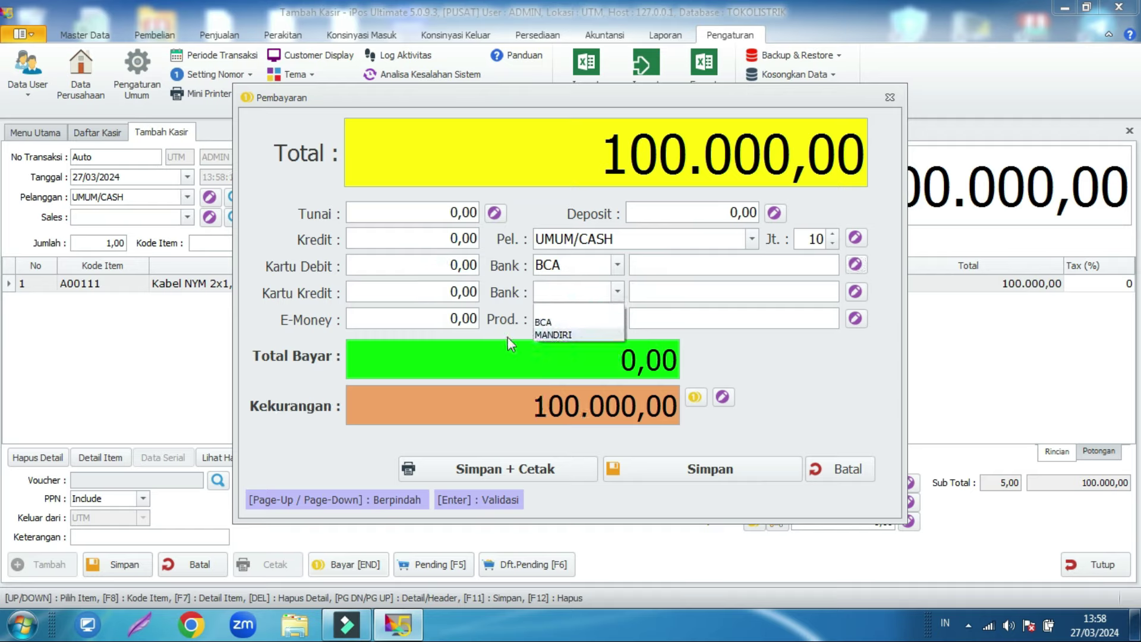
click(417, 319)
click(579, 319)
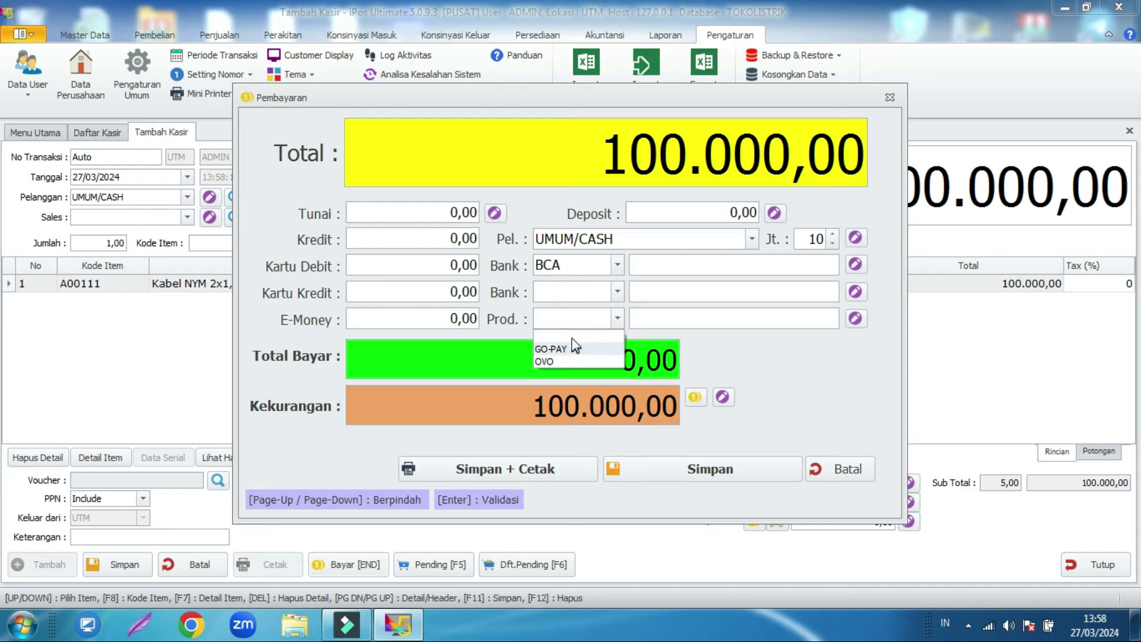
click(843, 470)
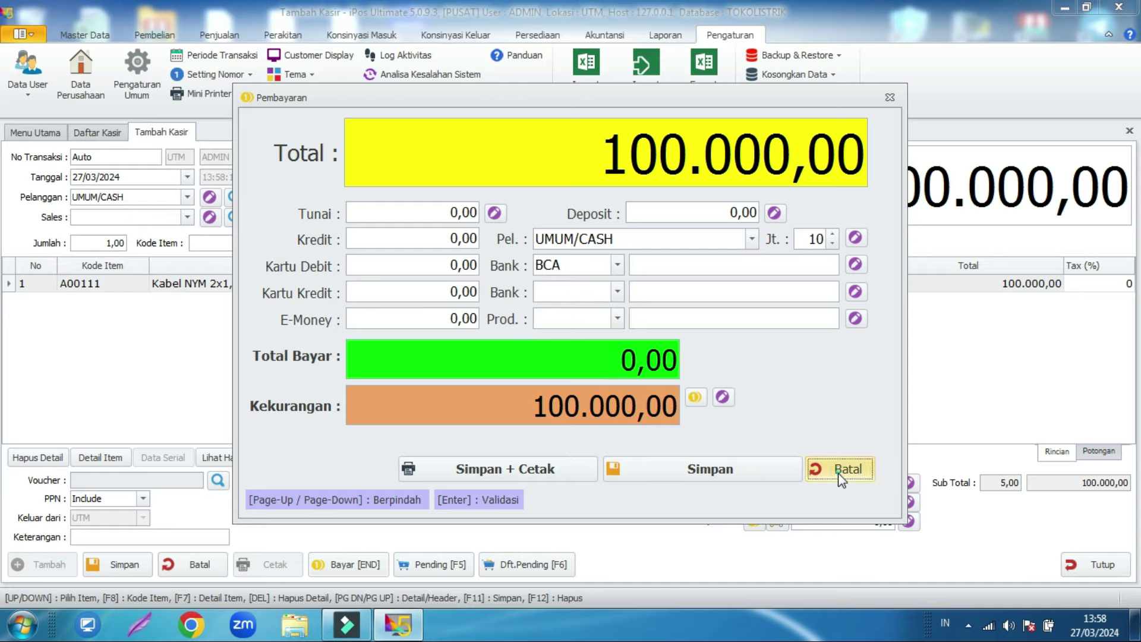
click(85, 35)
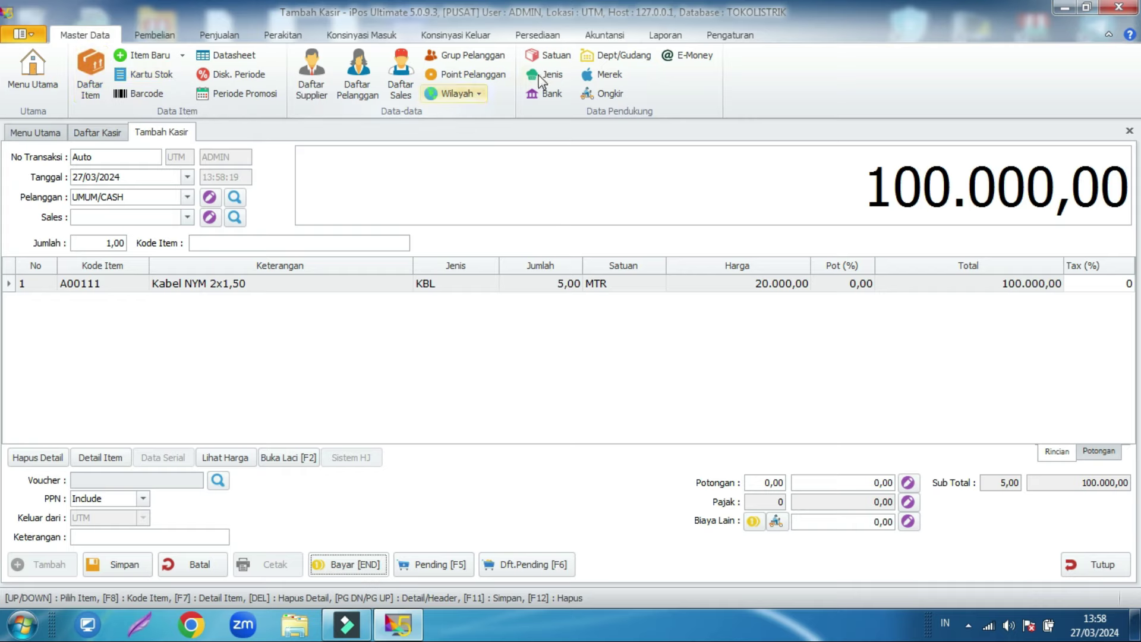
Step: Open the E-Money master list and look over the existing OVO and GO-PAY entries
click(678, 55)
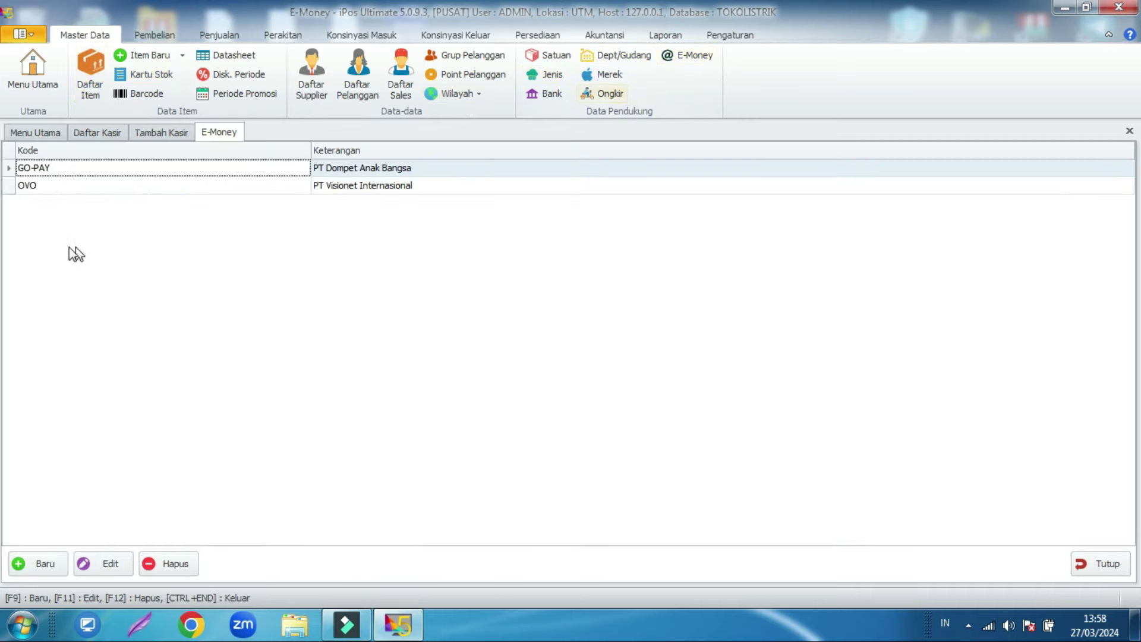
click(144, 203)
click(102, 188)
click(191, 174)
click(188, 183)
click(176, 168)
Step: Create e-money product QRIS (Kode and Keterangan QRIS) on account 1-1130 BANK BNI and save
click(41, 562)
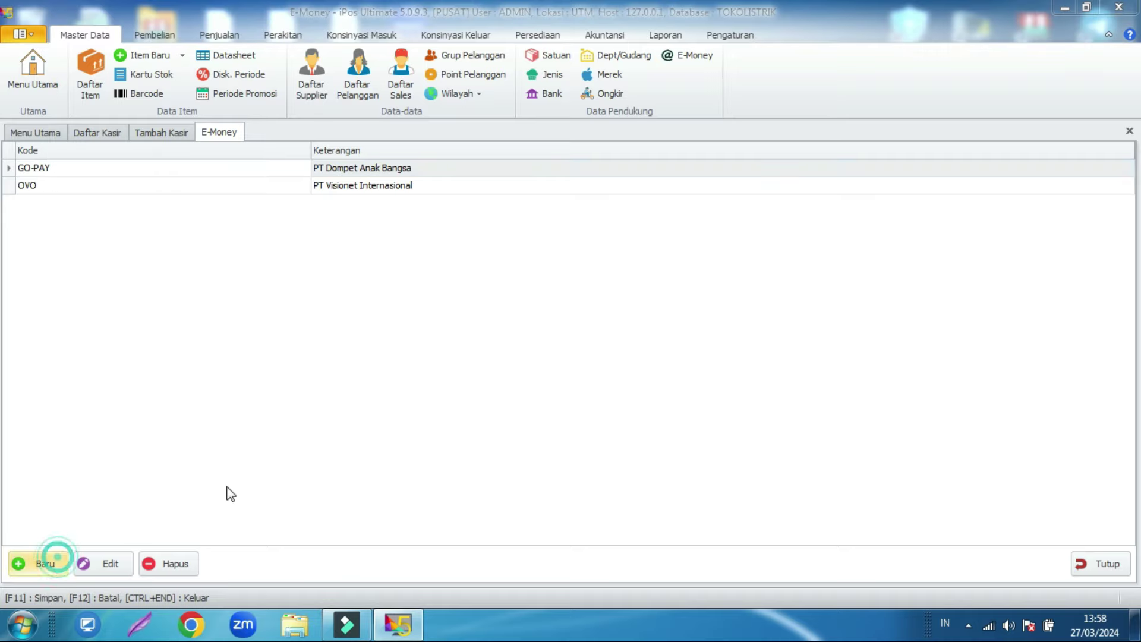
text(QRIS)
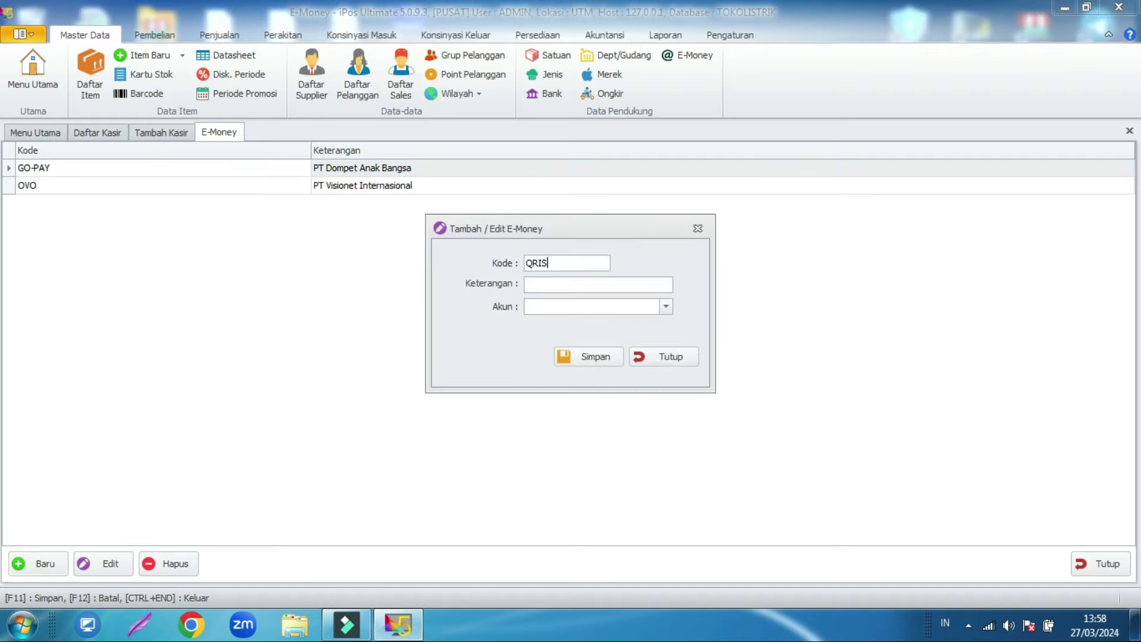
text(QRIS)
click(666, 307)
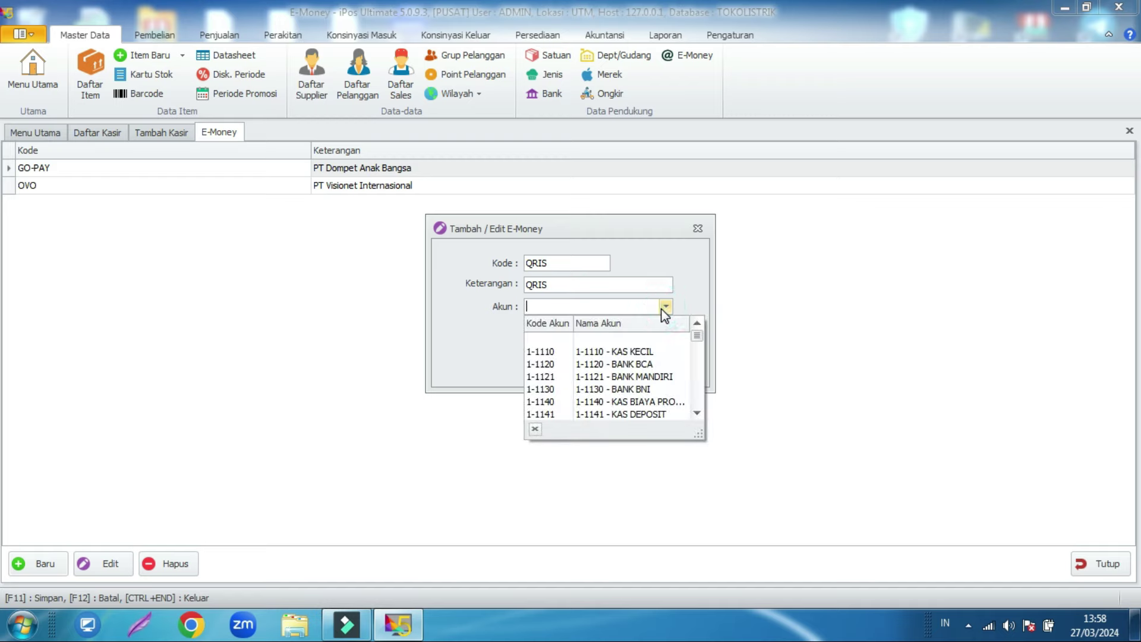
scroll(631, 386, down, 1)
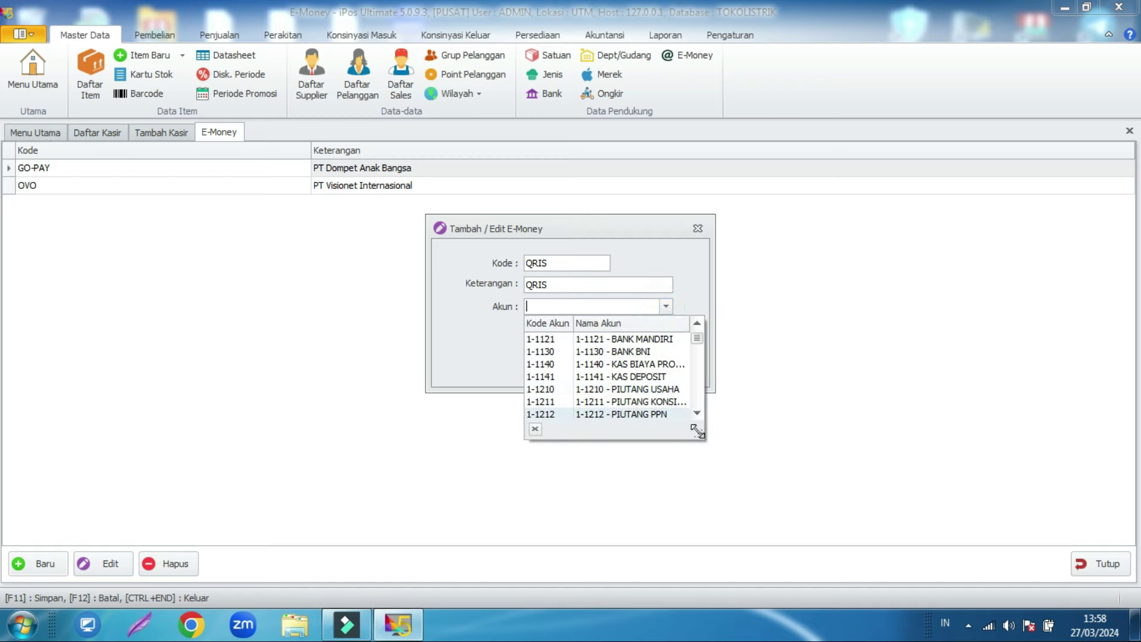
click(650, 352)
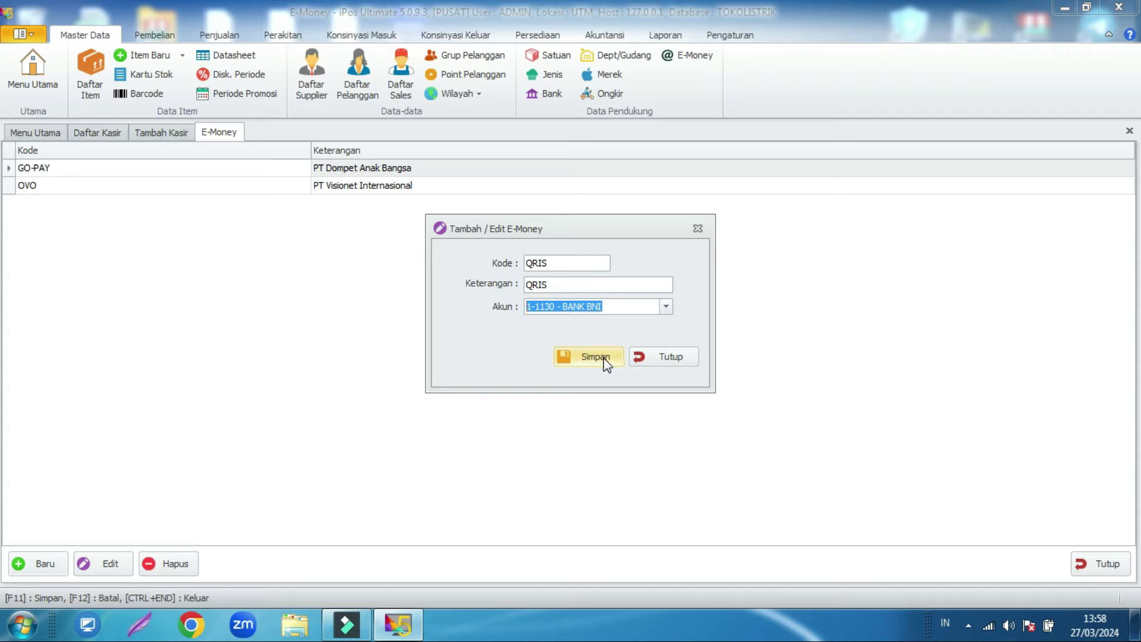
click(605, 359)
click(648, 369)
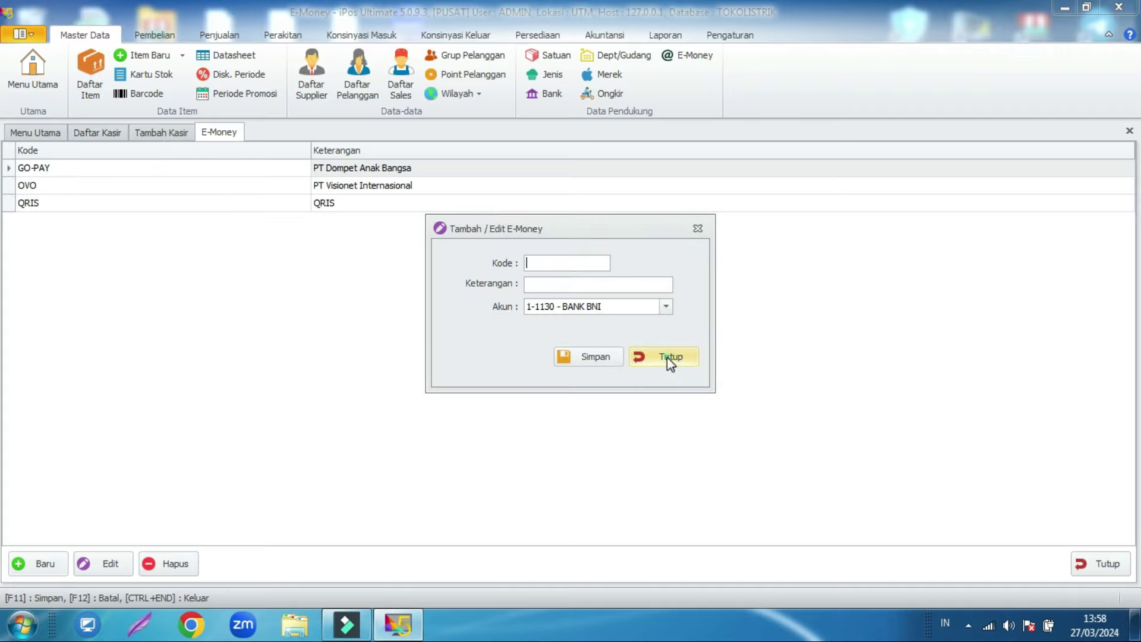
click(671, 358)
click(1100, 567)
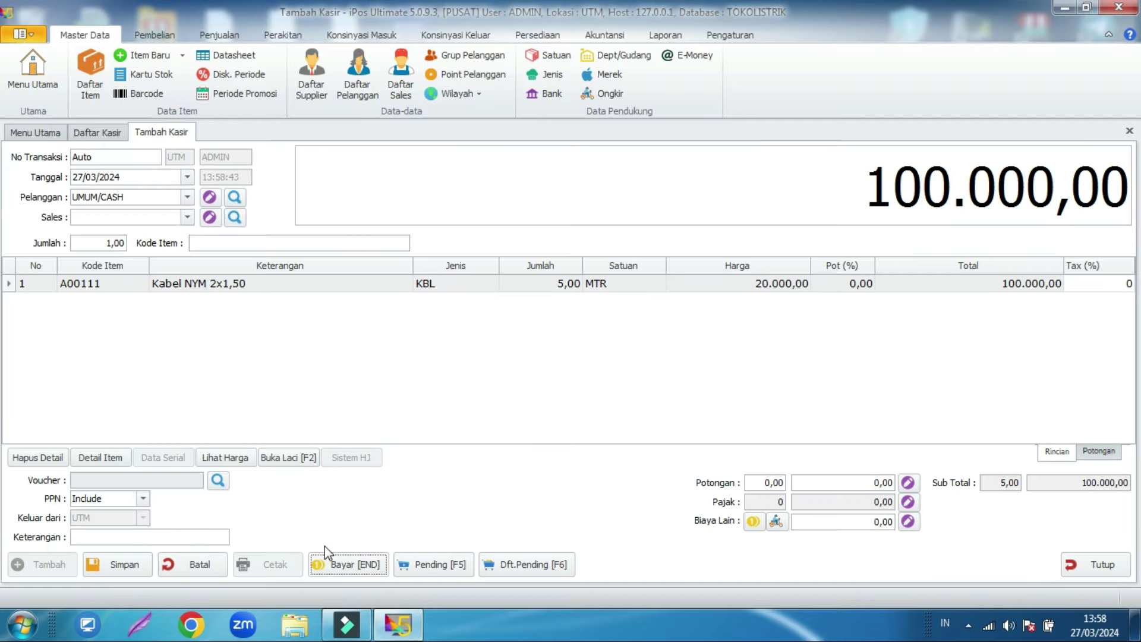
Step: In the payment form, try QRIS as e-money, check its account, then clear the choice
click(357, 564)
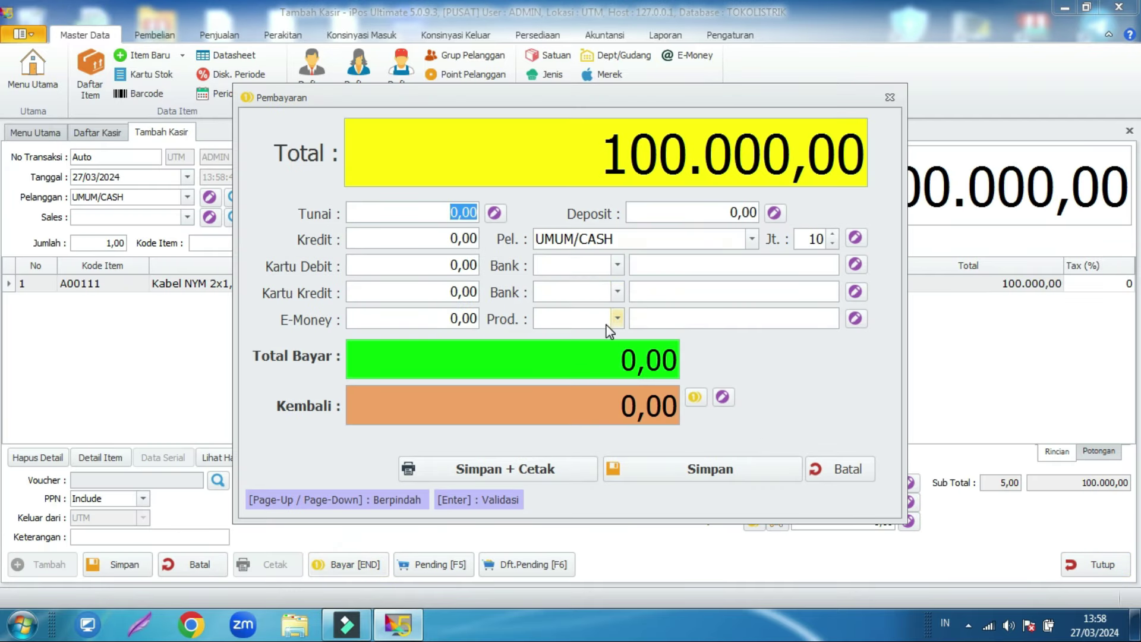
click(617, 319)
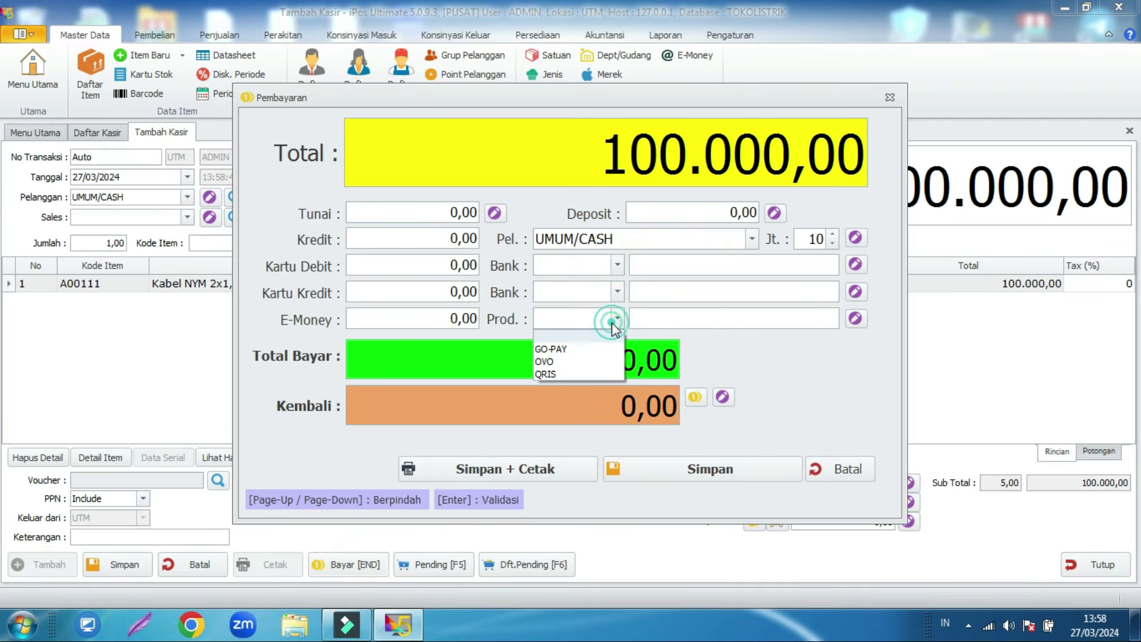
click(564, 373)
click(856, 319)
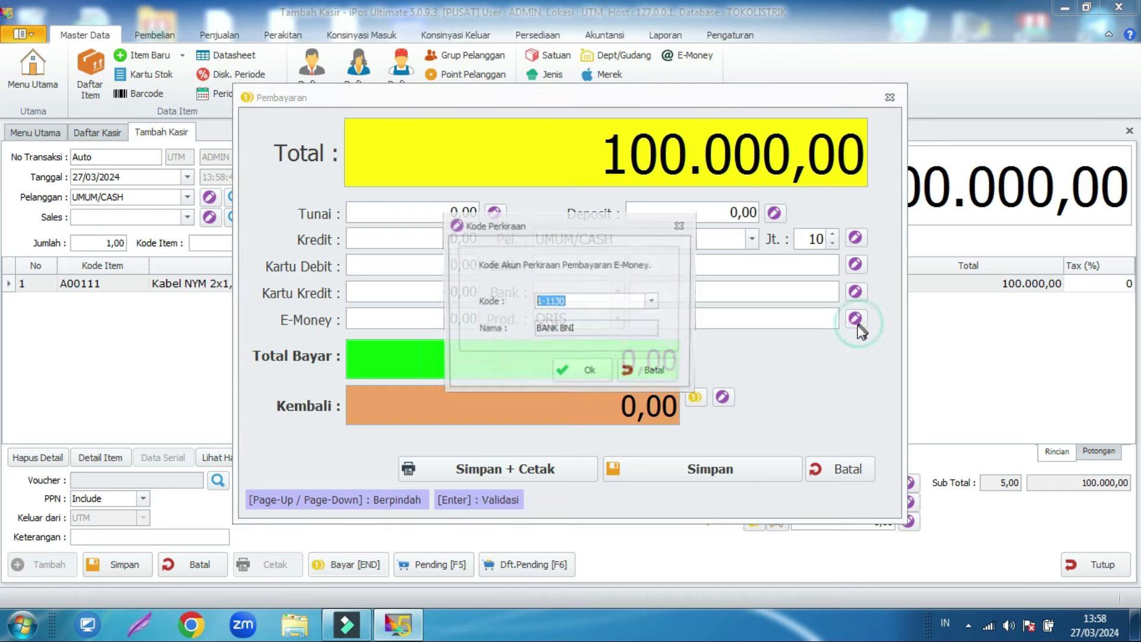
click(586, 327)
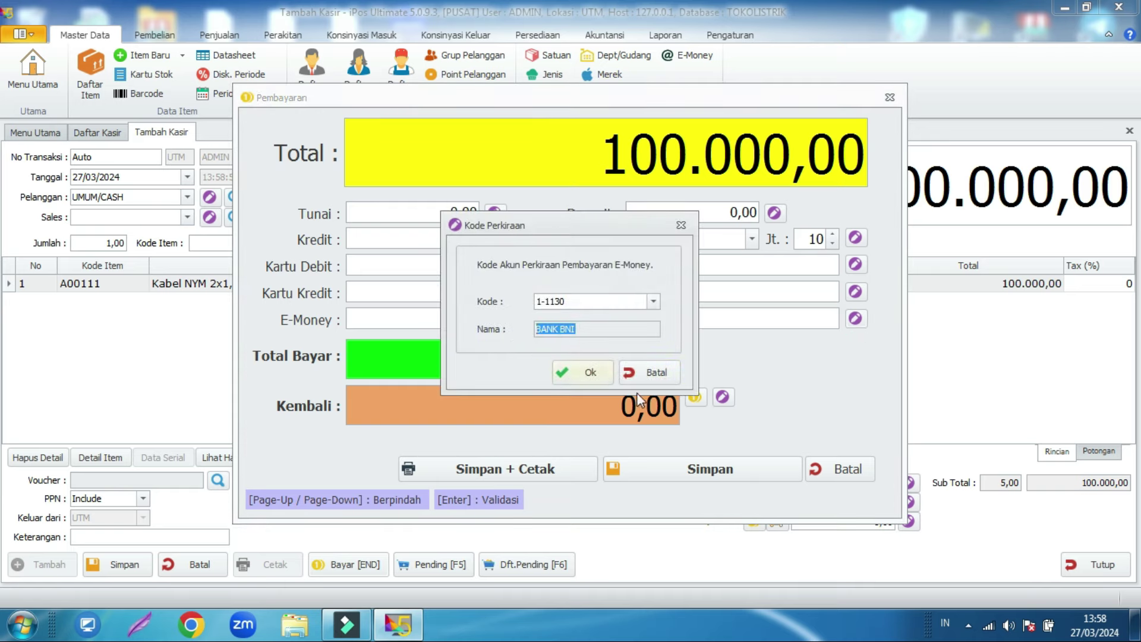
click(664, 376)
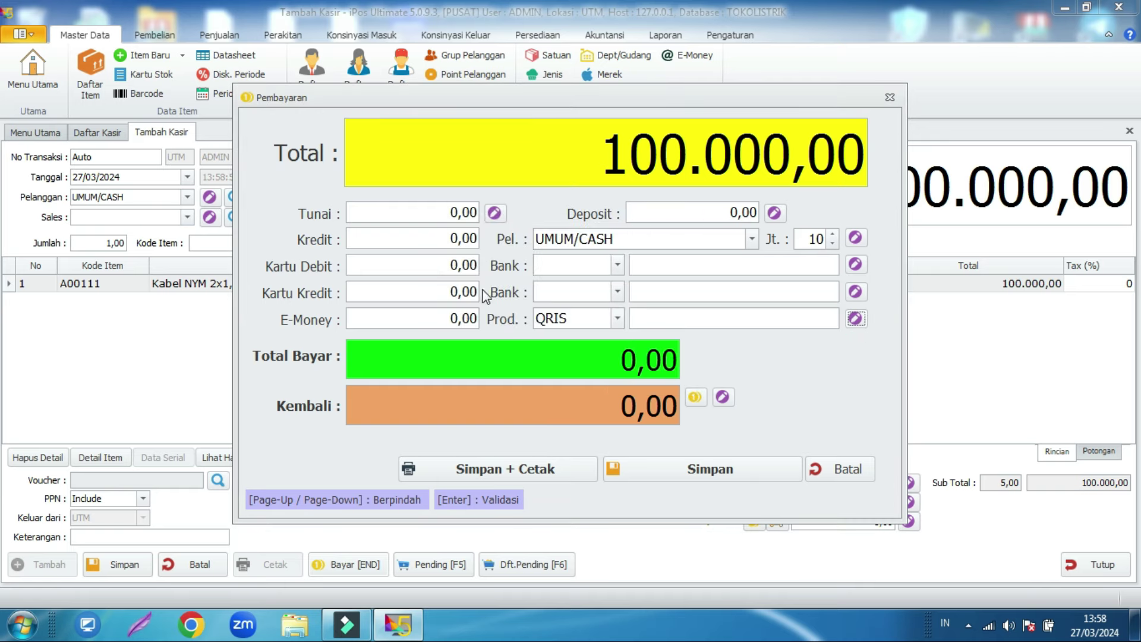
click(619, 319)
click(571, 336)
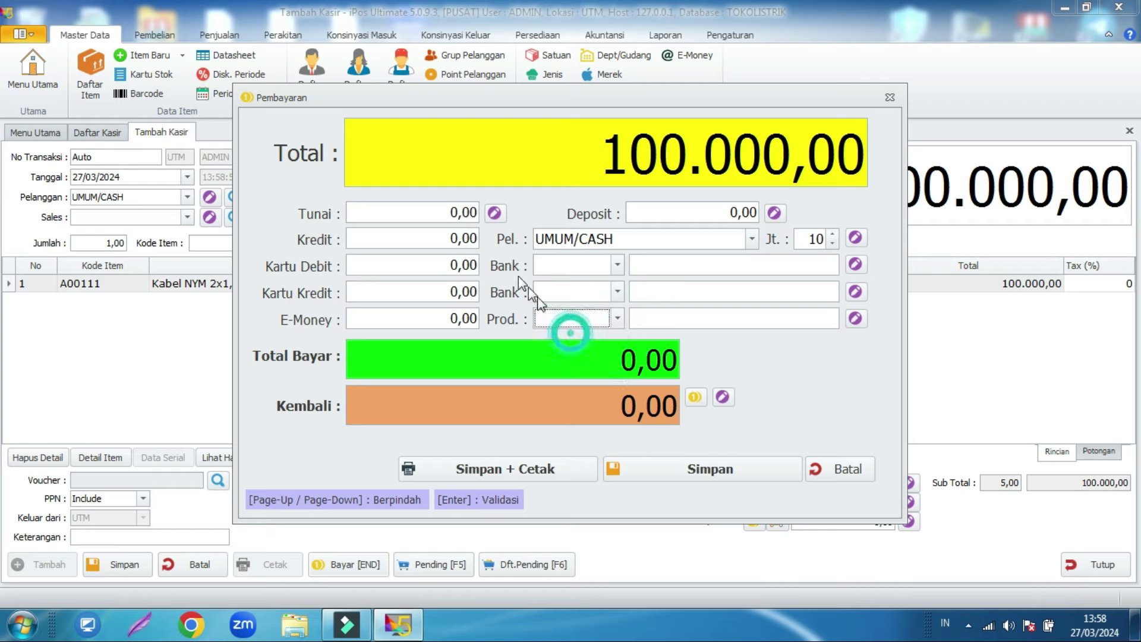
Step: Pay 100000 in Tunai and save the cashier sale
click(453, 213)
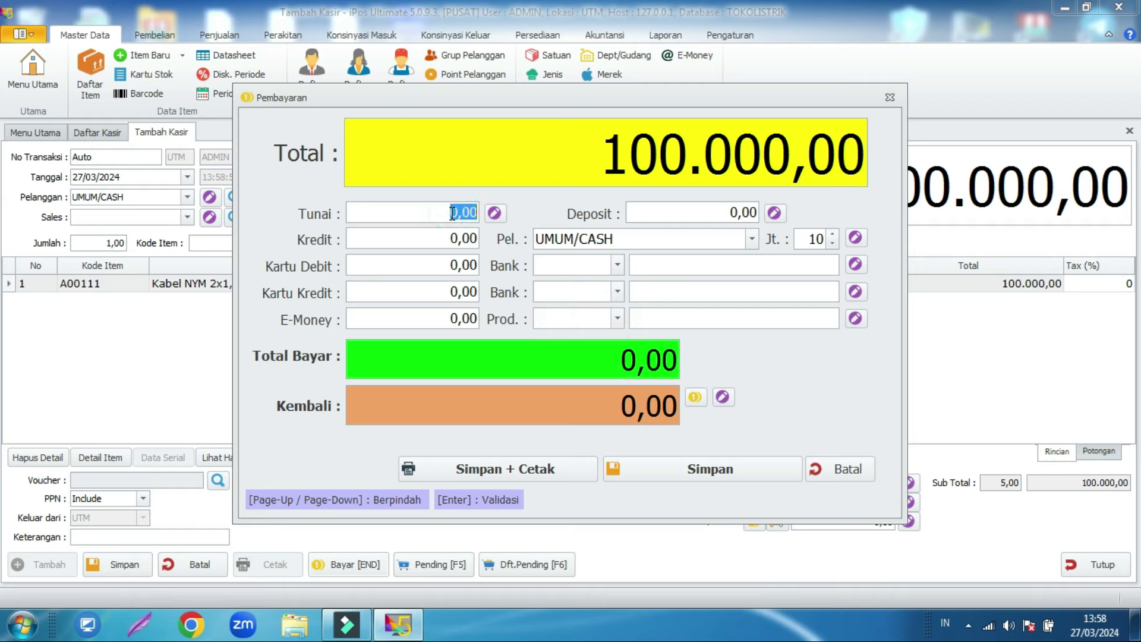
text(100000)
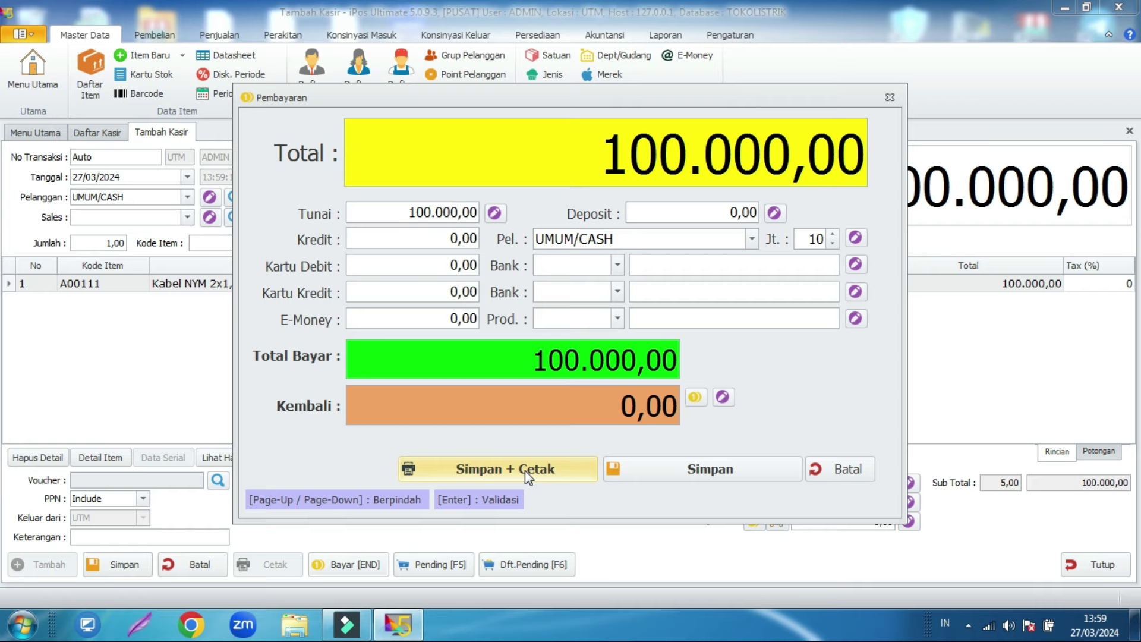
click(700, 475)
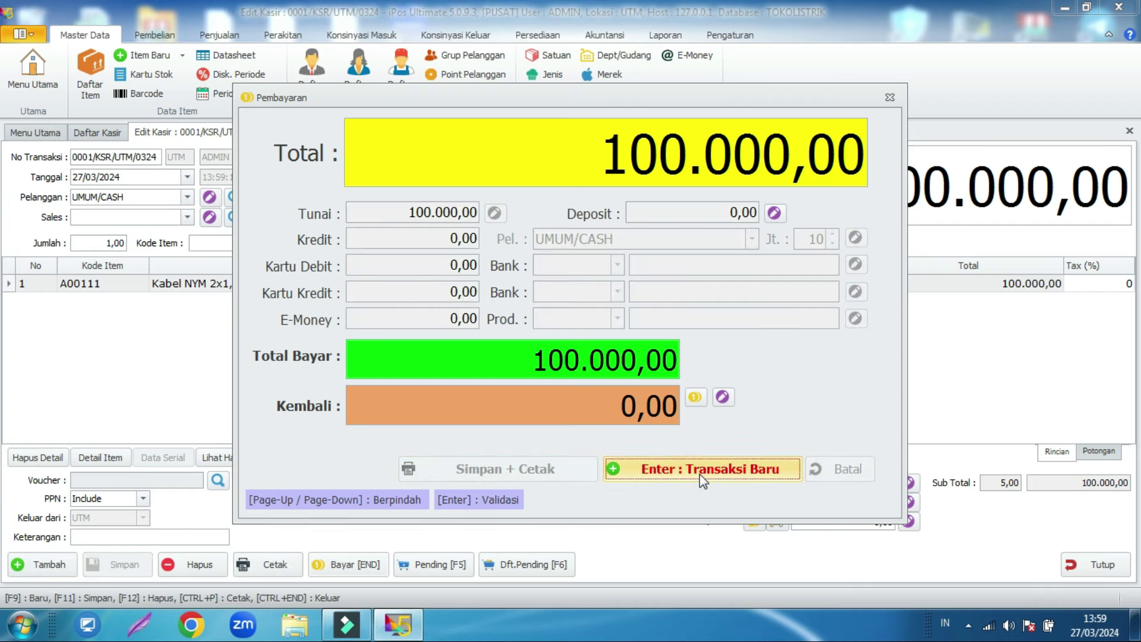
Step: Start a new cashier sale and add 2 TERMINAL KUNINGAN 6mm found by searching 'term'
click(700, 474)
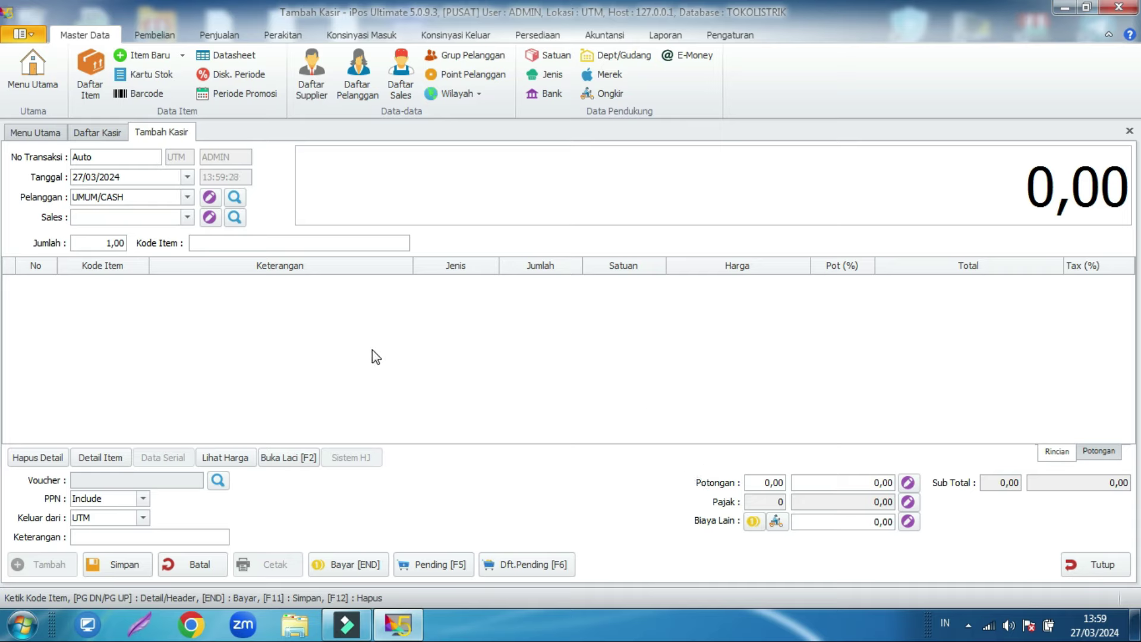
text(termi)
key(Return)
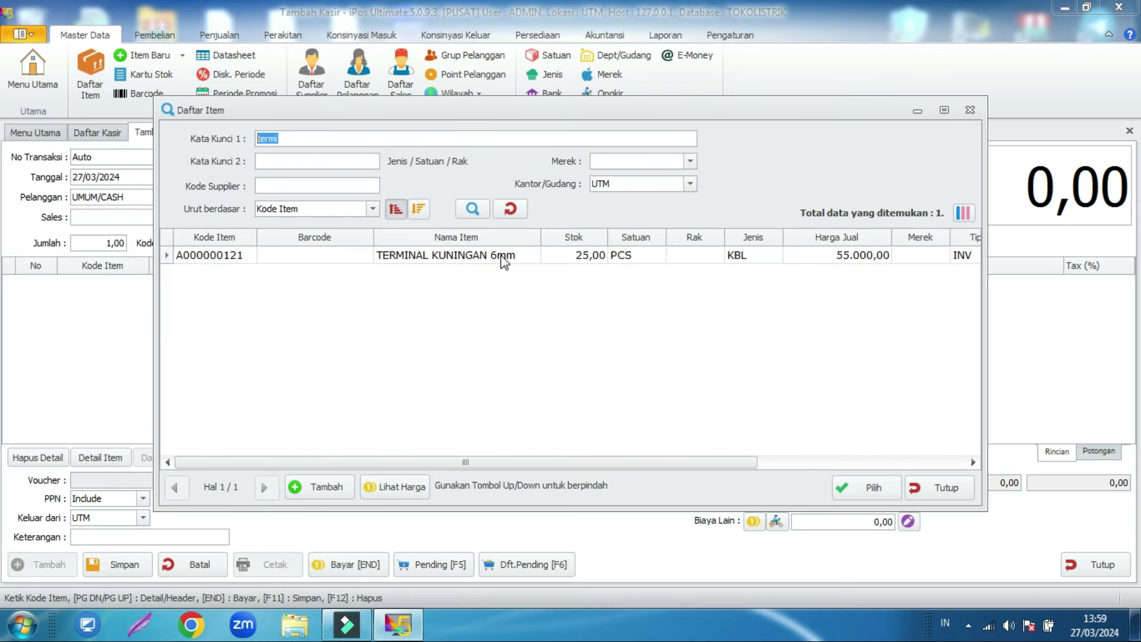
double_click(504, 256)
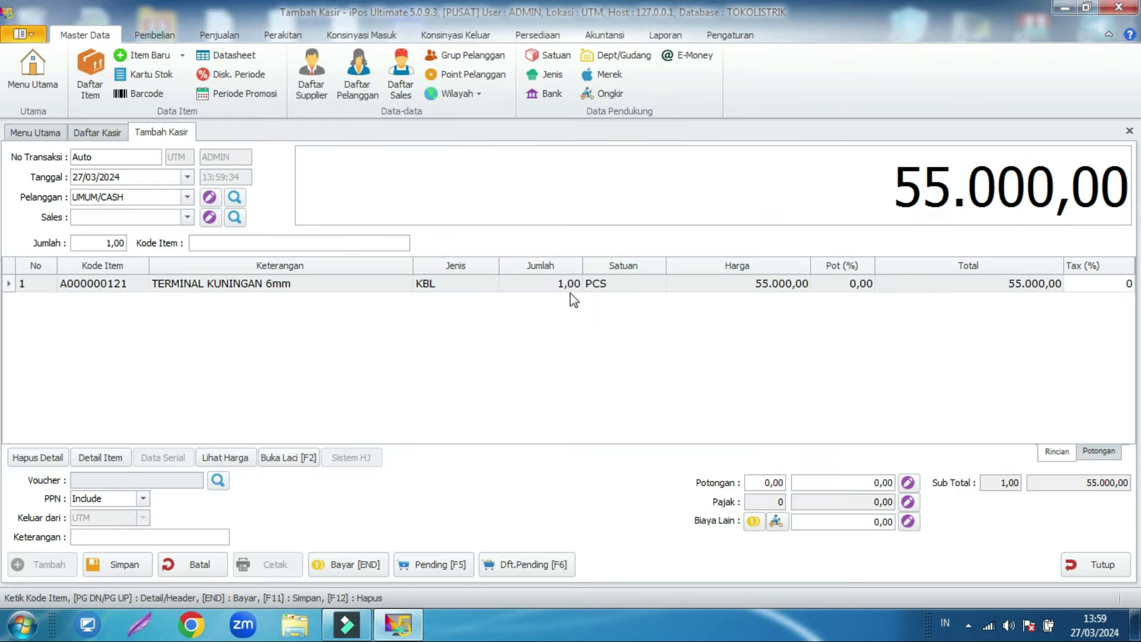
click(563, 286)
text(2)
key(Return)
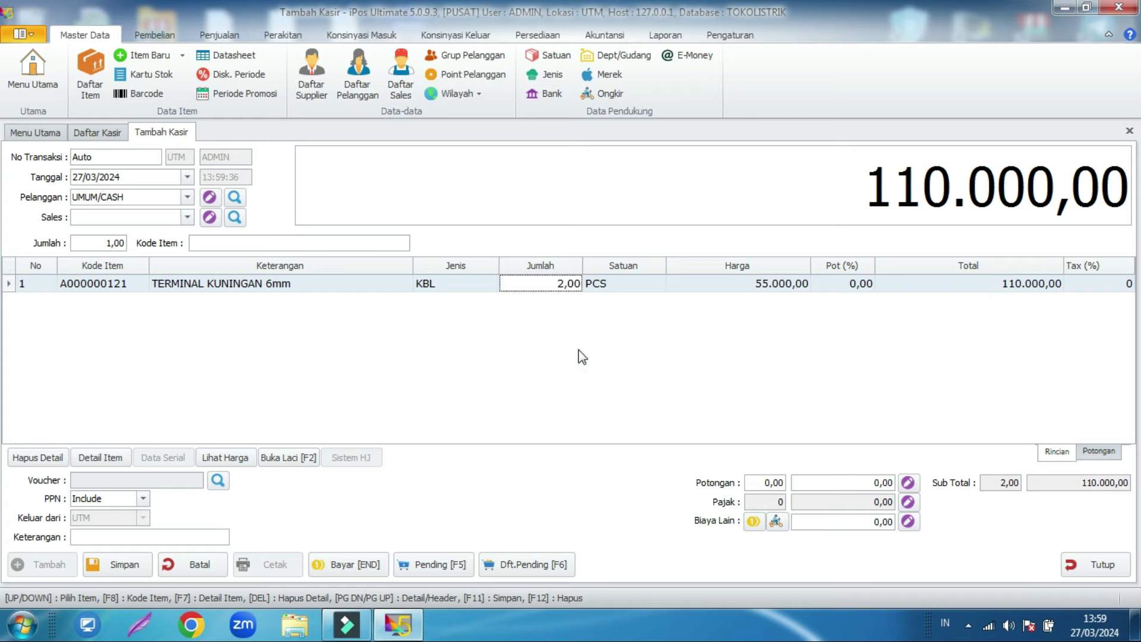
Step: Add 10 metres of Kabel NYM 2x1,50, bringing the total to 310.000,00
click(277, 241)
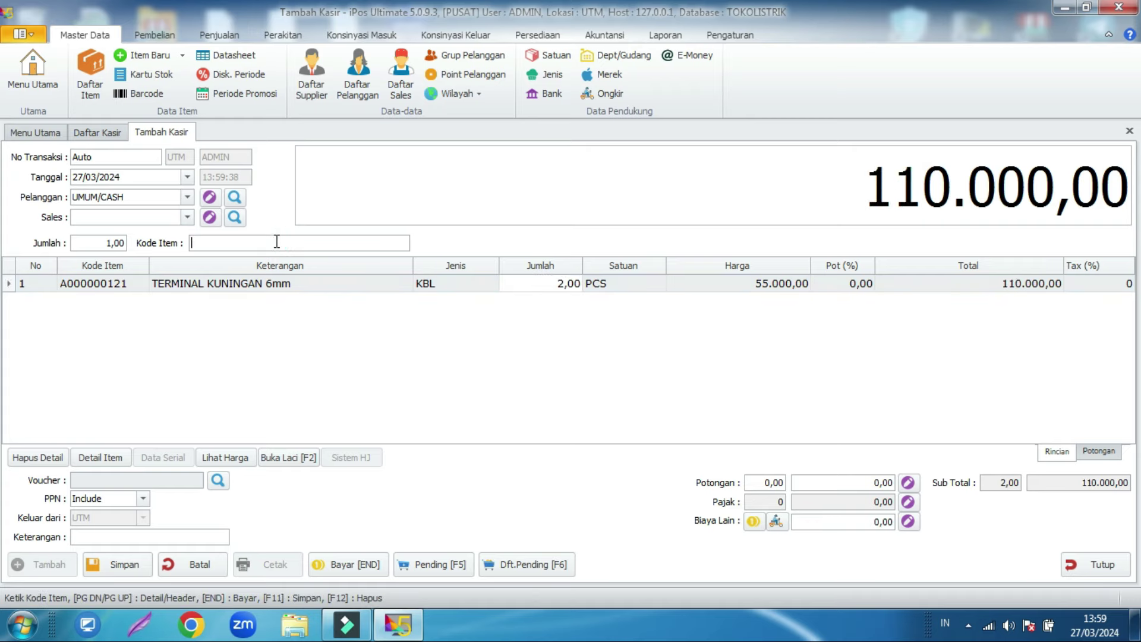
text(kabel)
key(Return)
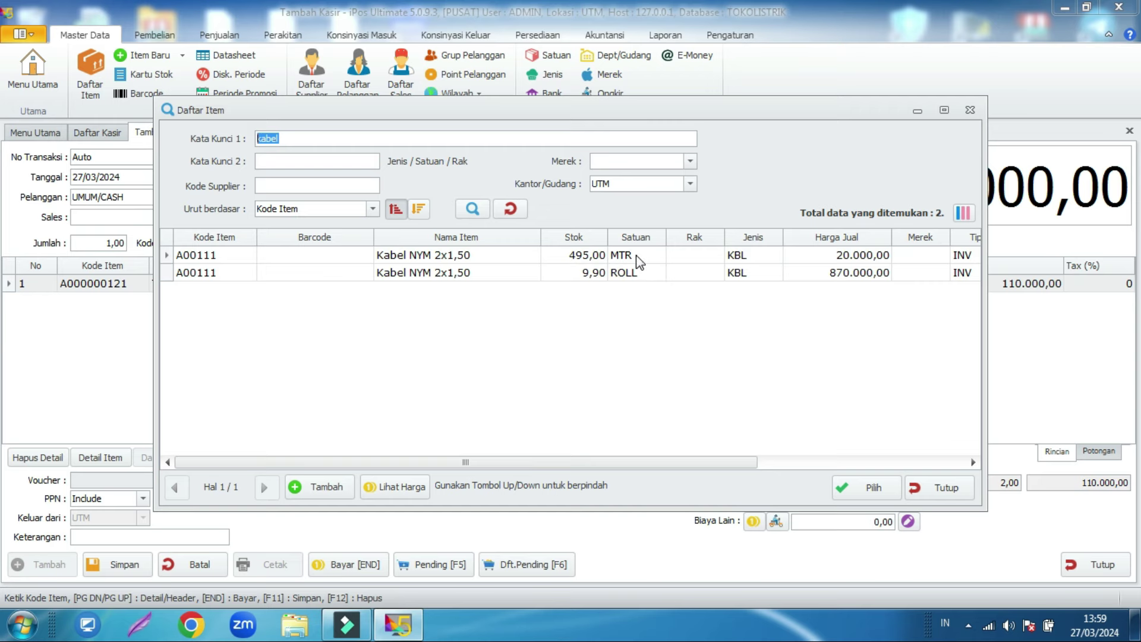
double_click(624, 256)
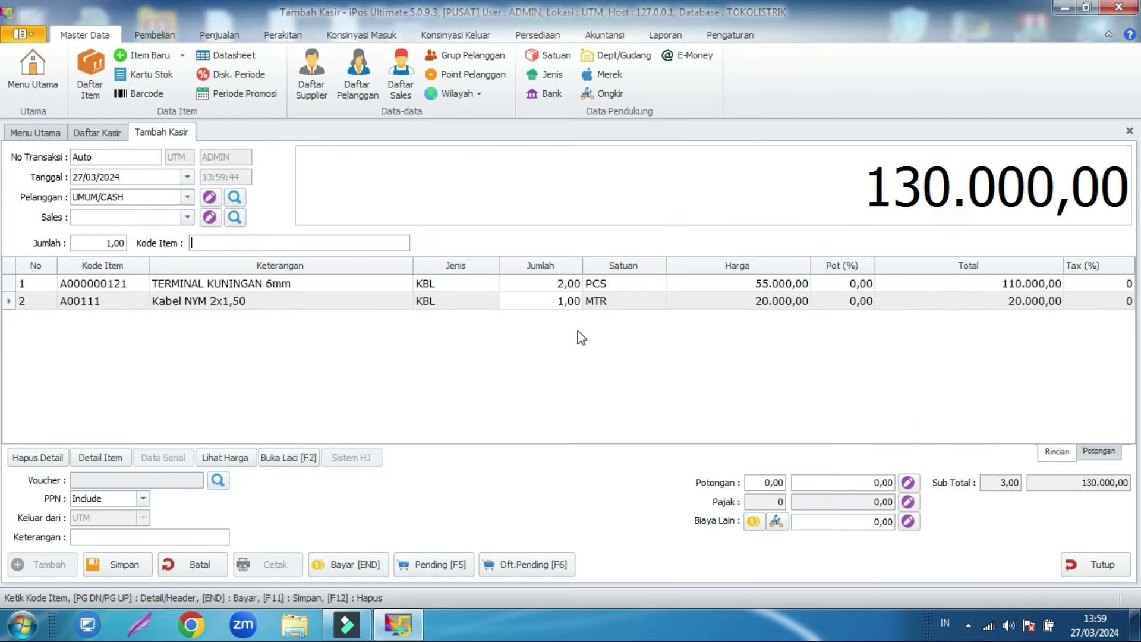
click(559, 301)
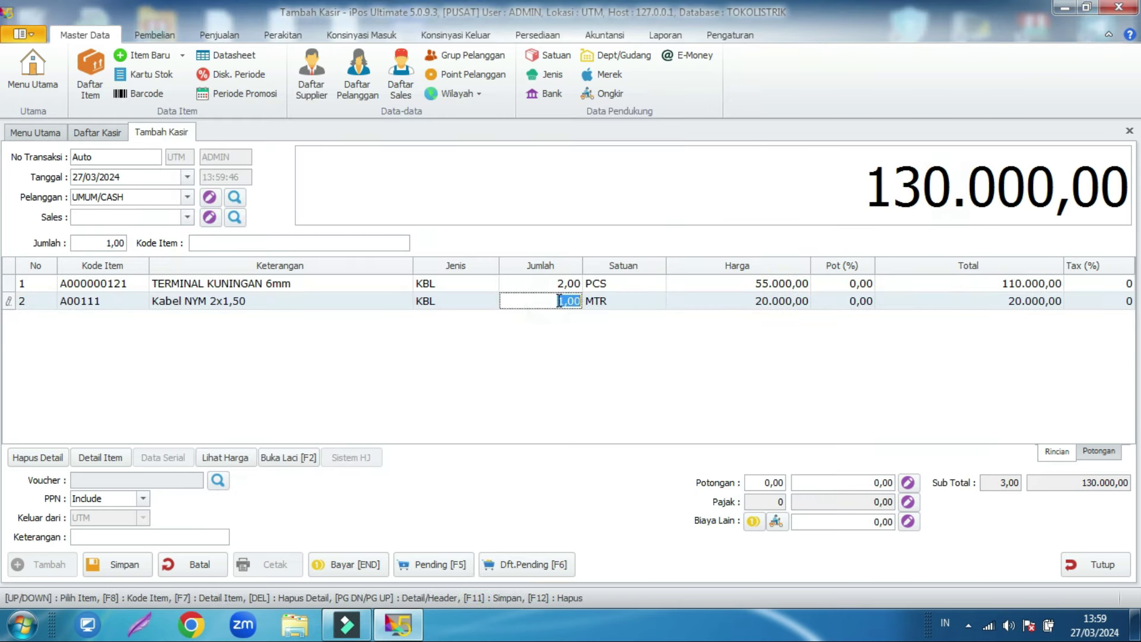
text(10)
click(556, 357)
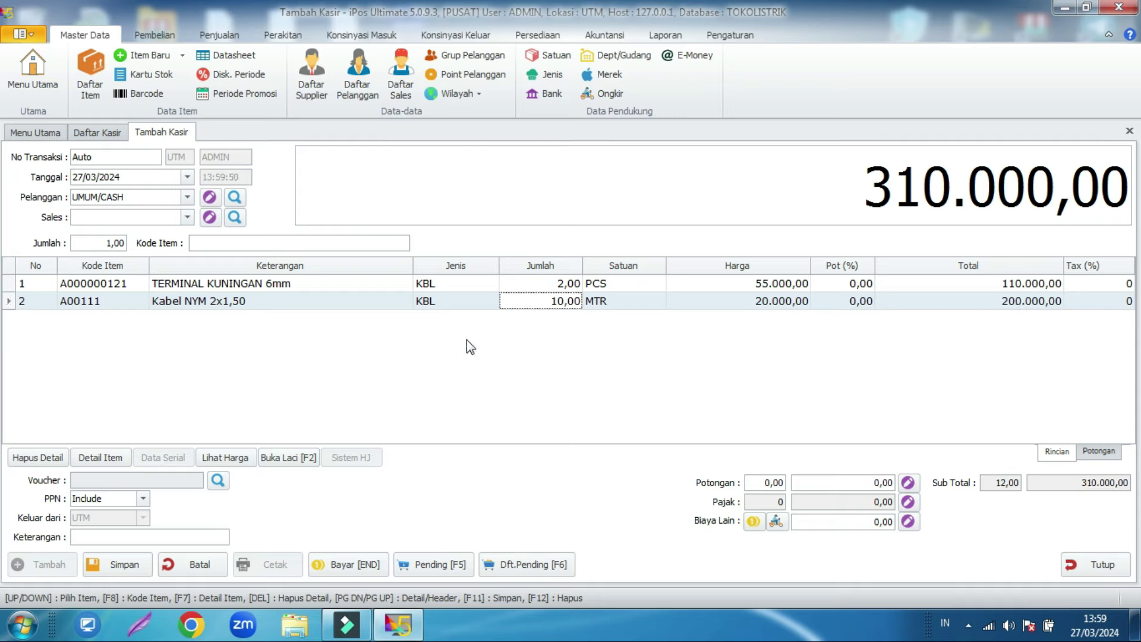
Step: Move into the sale items and open the terminal line's unit price for editing
click(262, 244)
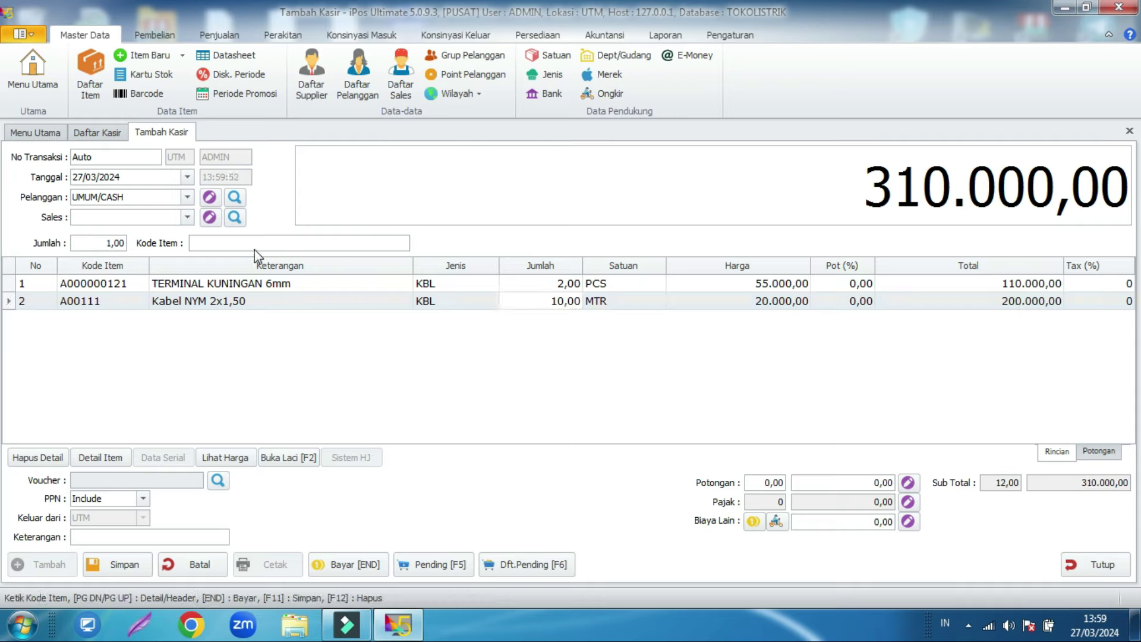
key(Page_Down)
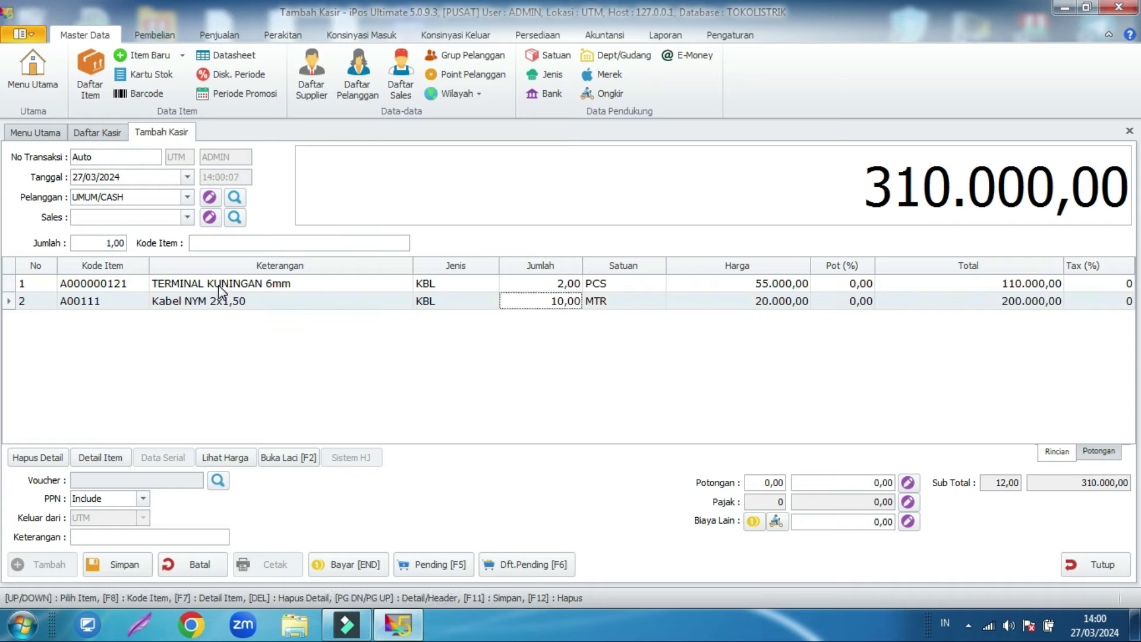
click(561, 284)
double_click(733, 289)
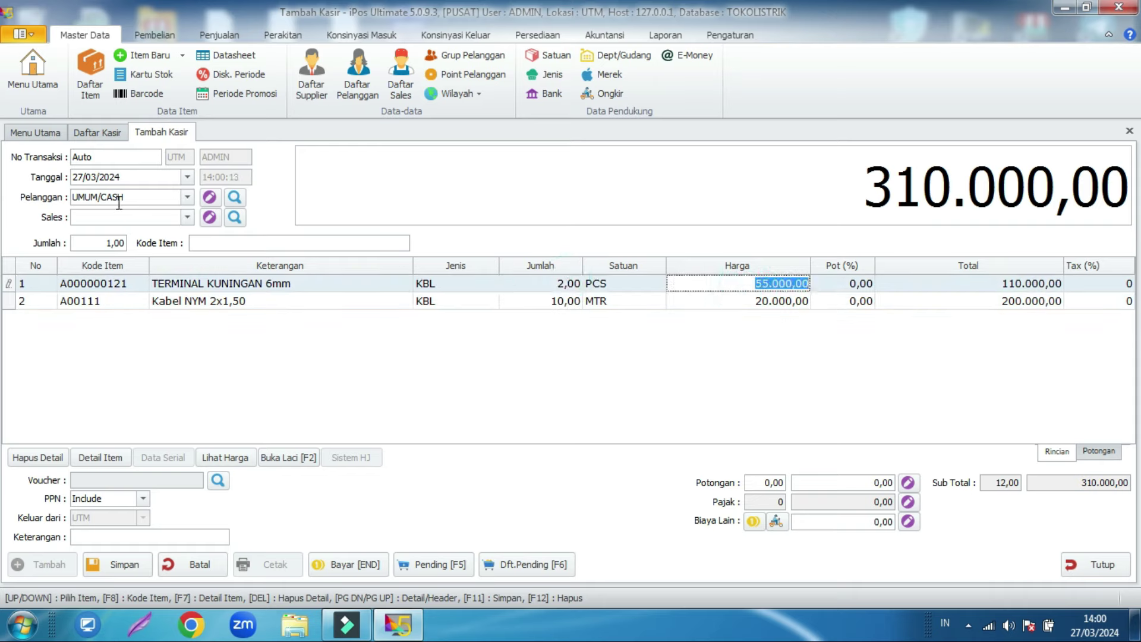
Step: Compare PELANGGAN A and UMUM/CASH pricing, leaving PELANGGAN A so the total is 300.000,00
click(188, 198)
click(191, 244)
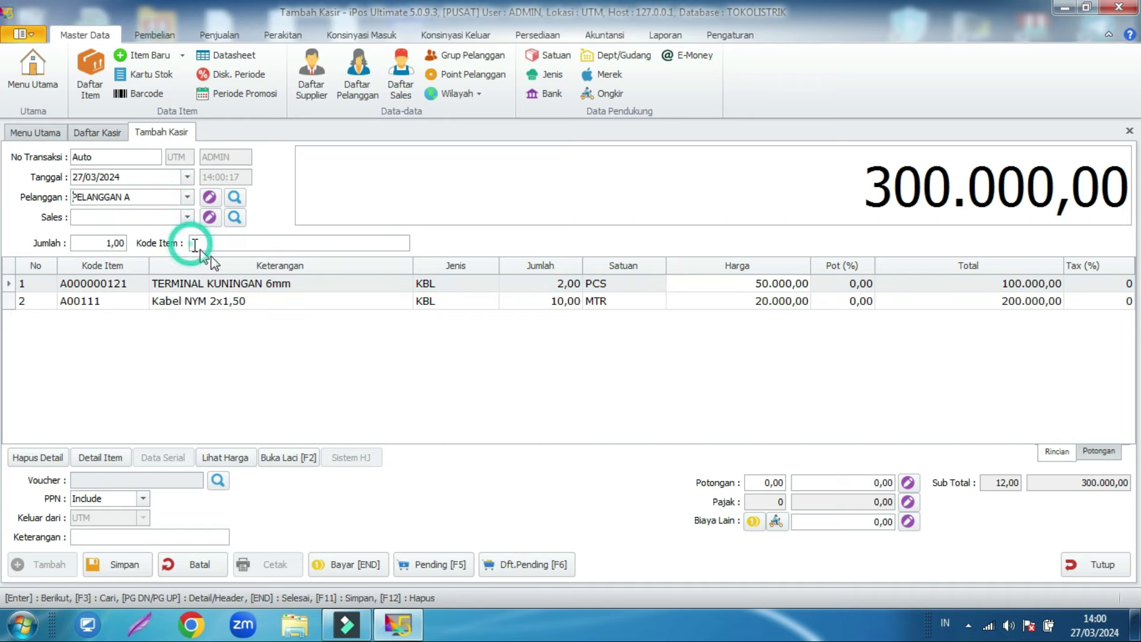
click(737, 277)
click(740, 282)
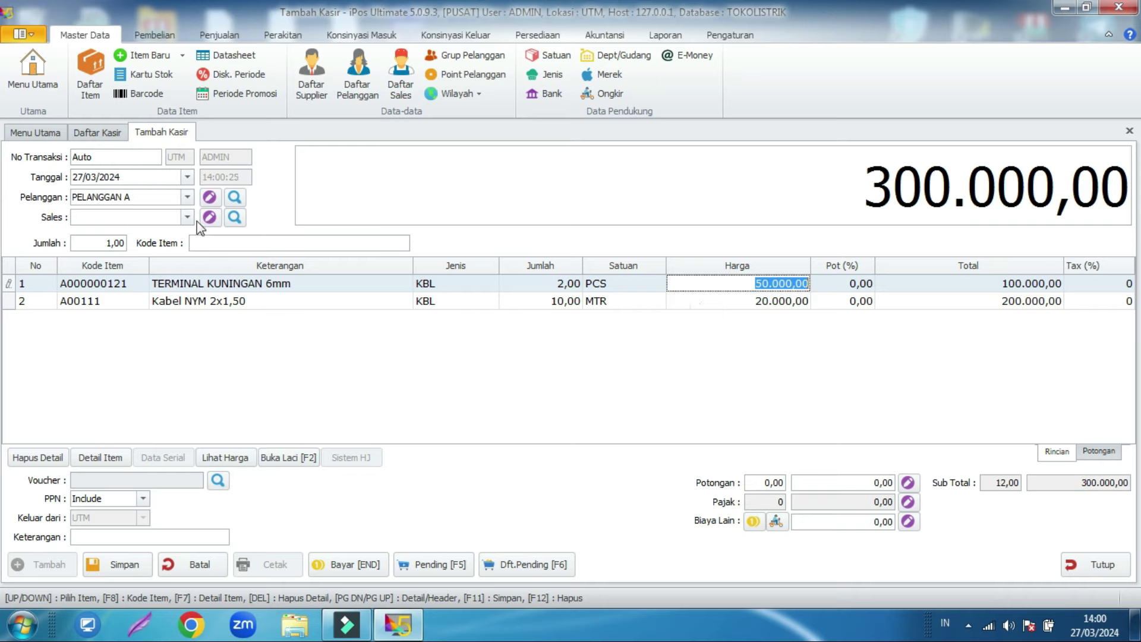
click(187, 196)
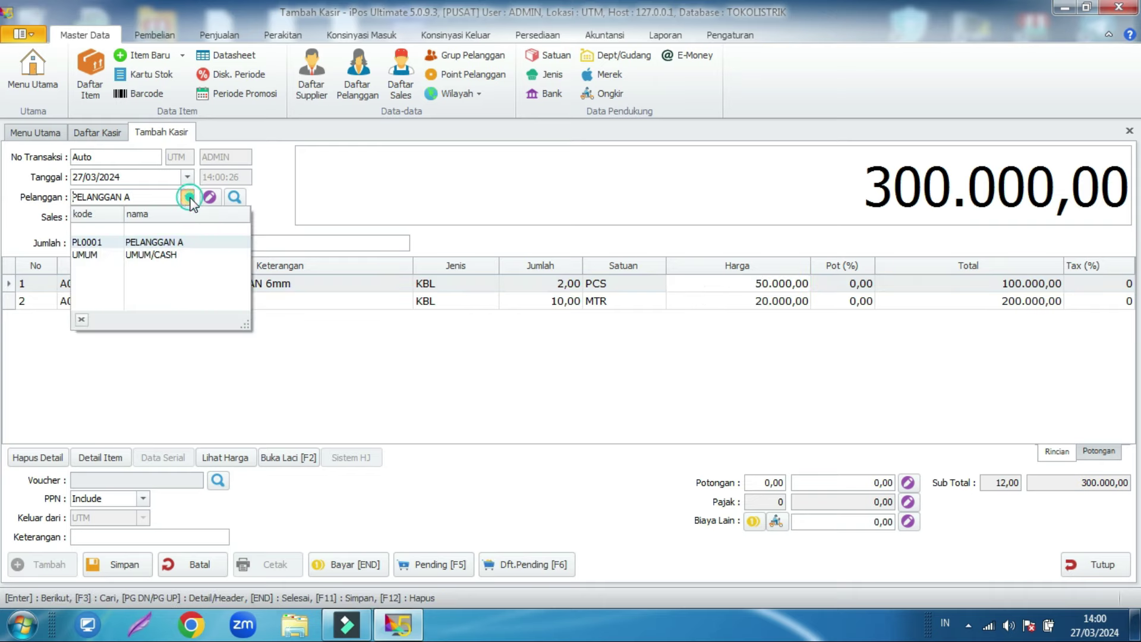
click(182, 256)
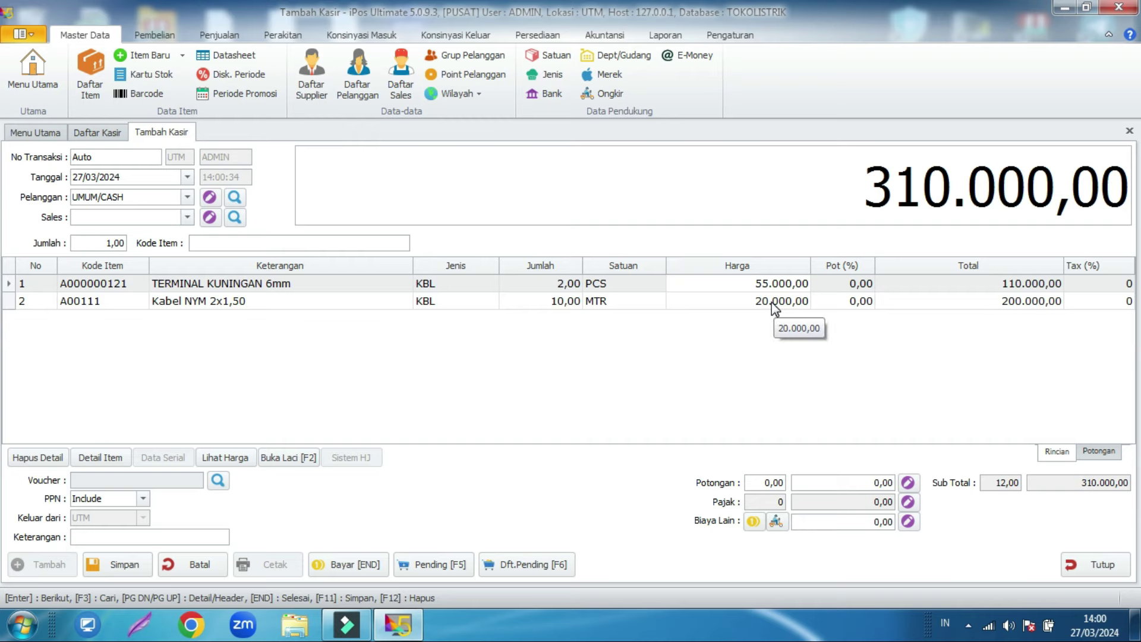
click(187, 197)
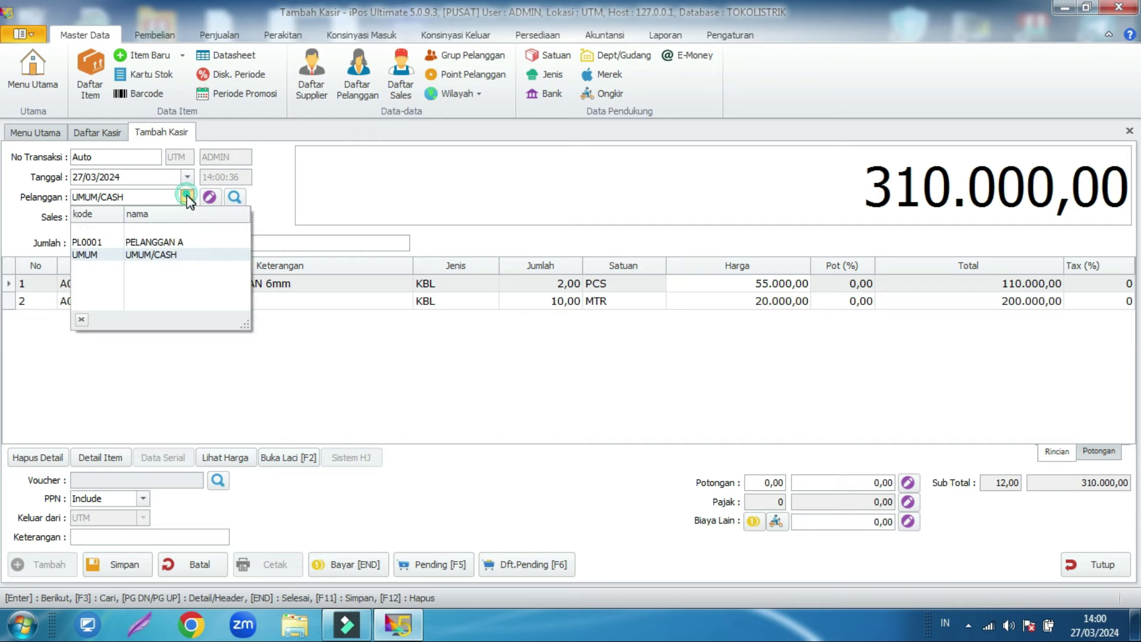
click(171, 244)
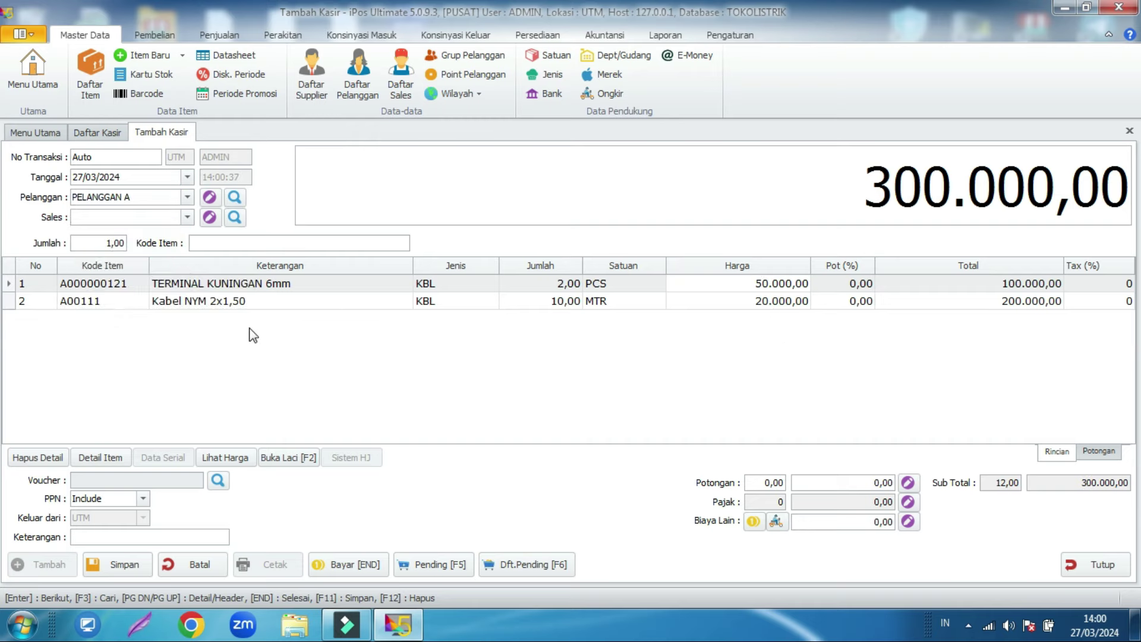
click(355, 564)
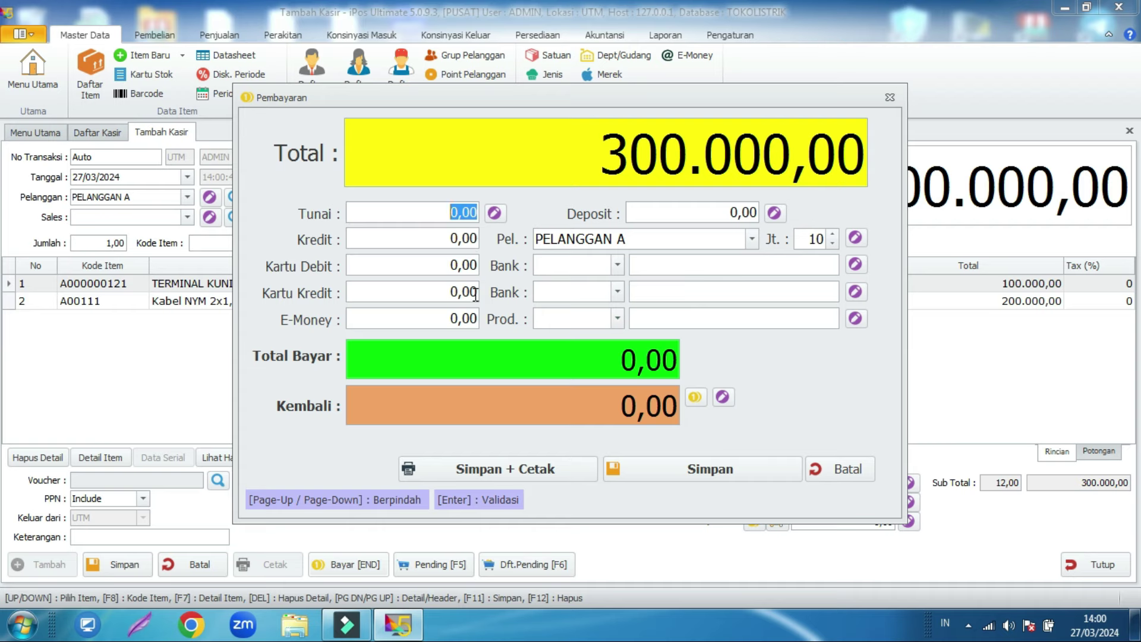
Step: Pay the full 300.000,00 by BCA debit card, leaving the account code unchanged, and save
click(440, 268)
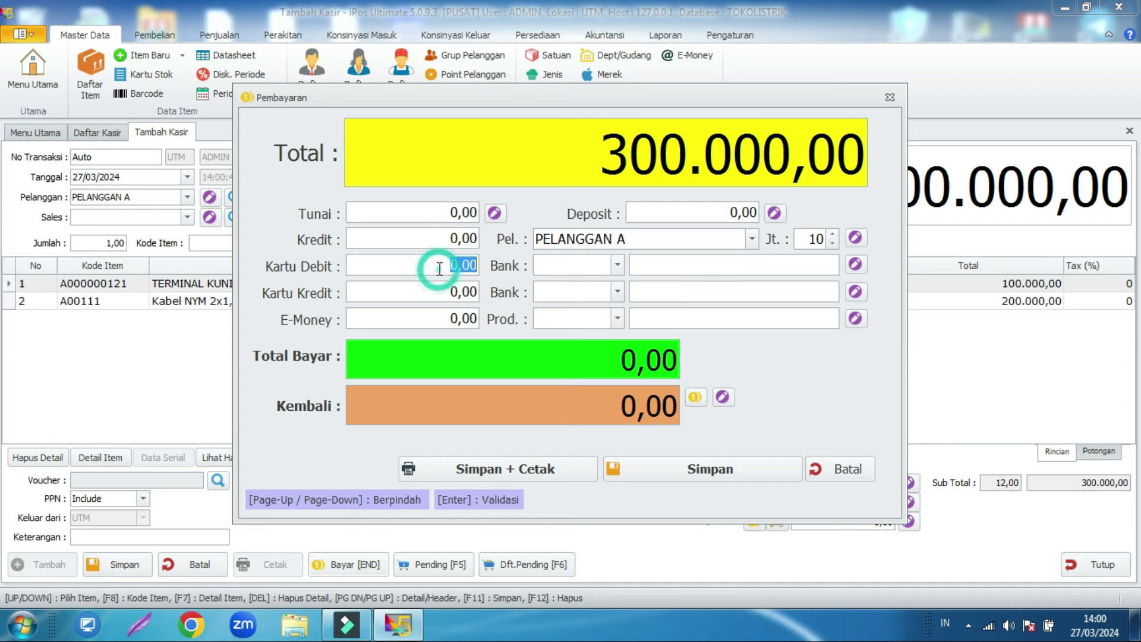
text(300000)
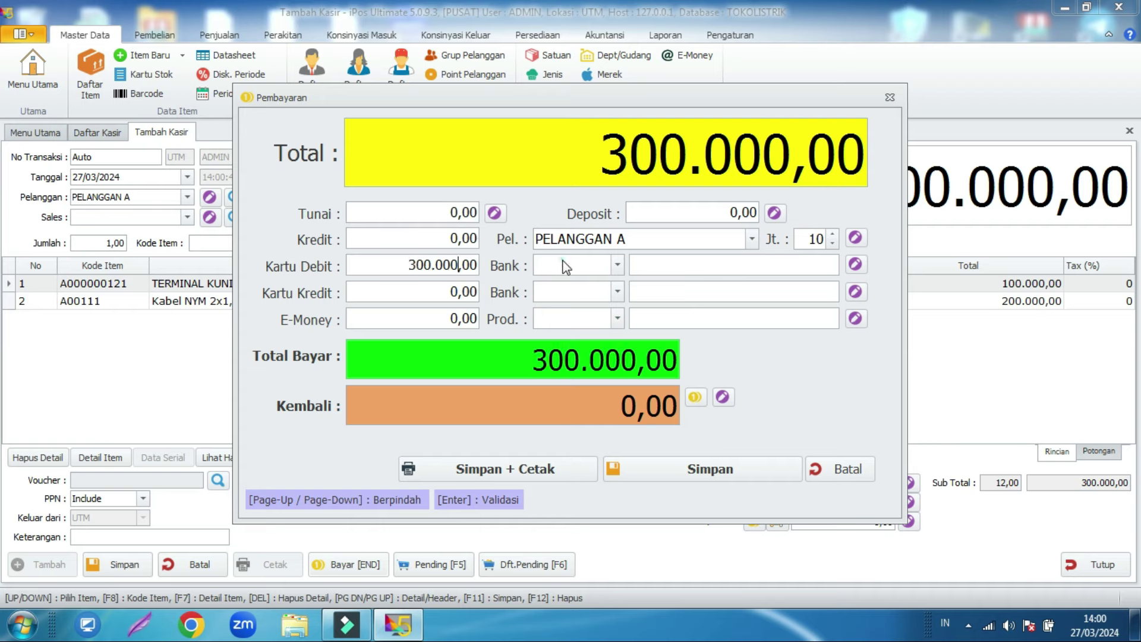
click(566, 266)
click(563, 295)
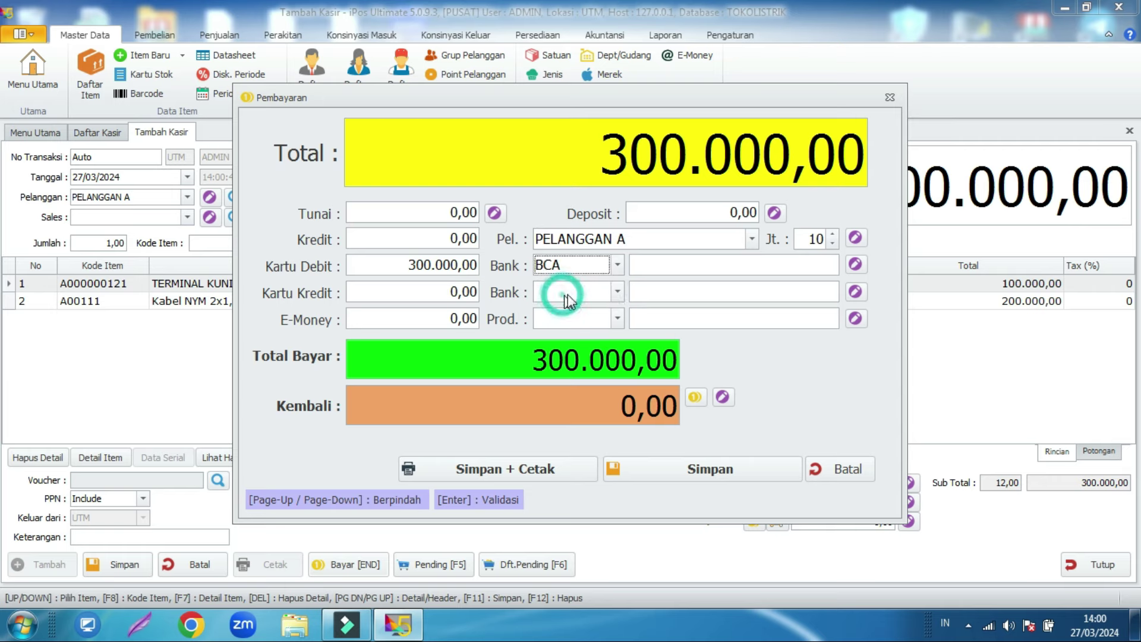
click(855, 264)
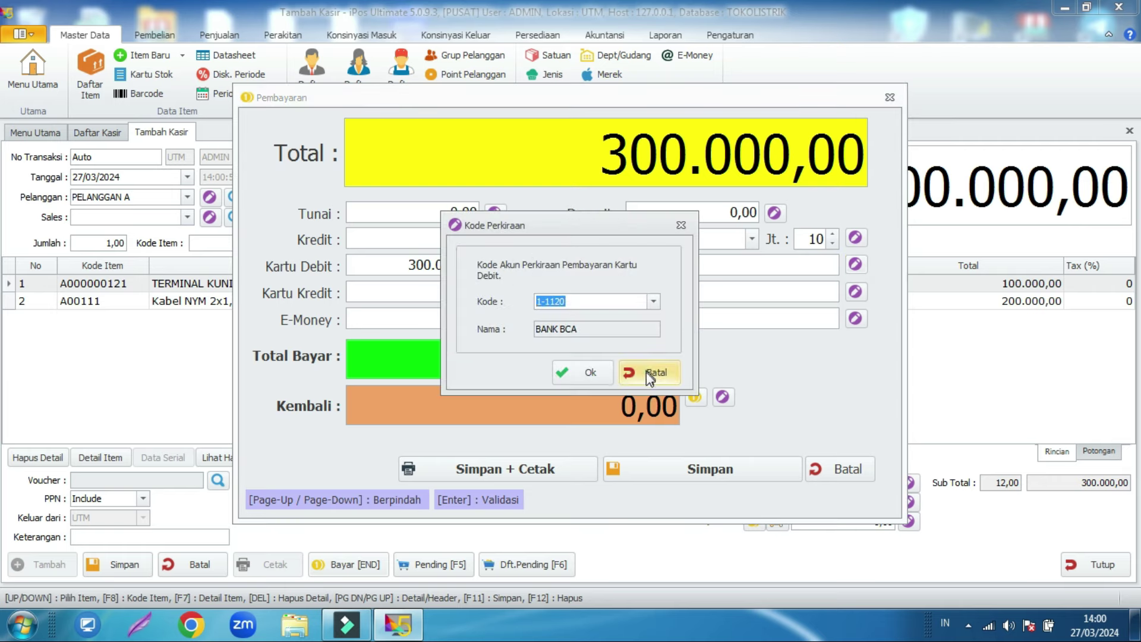
click(647, 373)
click(675, 475)
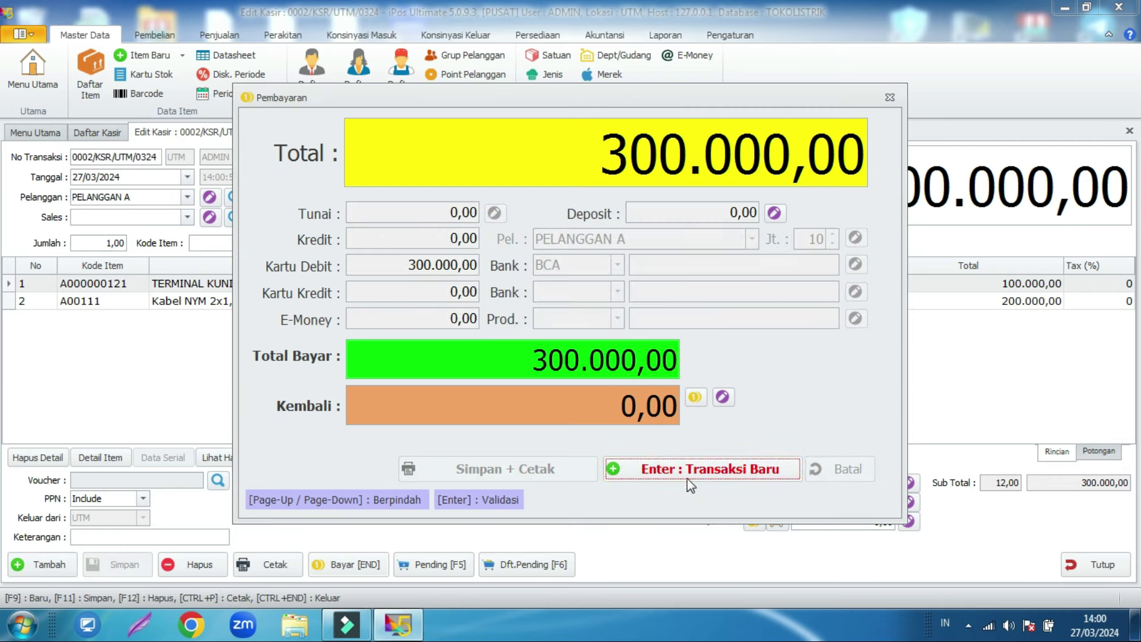
click(690, 472)
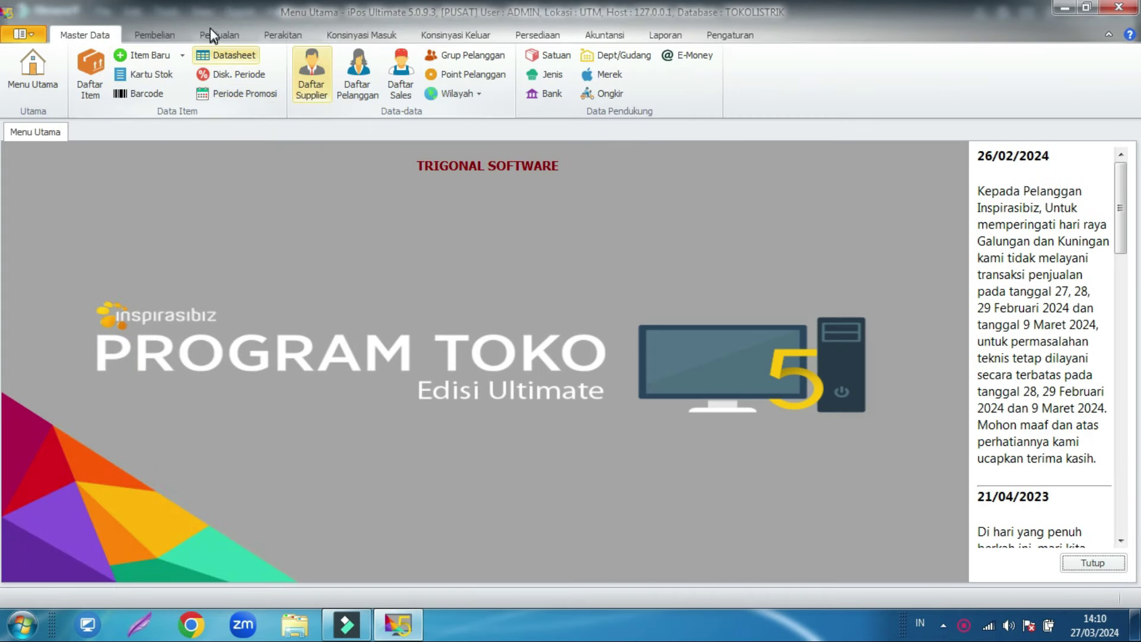
Step: Start a new sale from Daftar Penjualan Kasir with 22 TERMINAL KUNINGAN 6mm
click(212, 32)
click(137, 83)
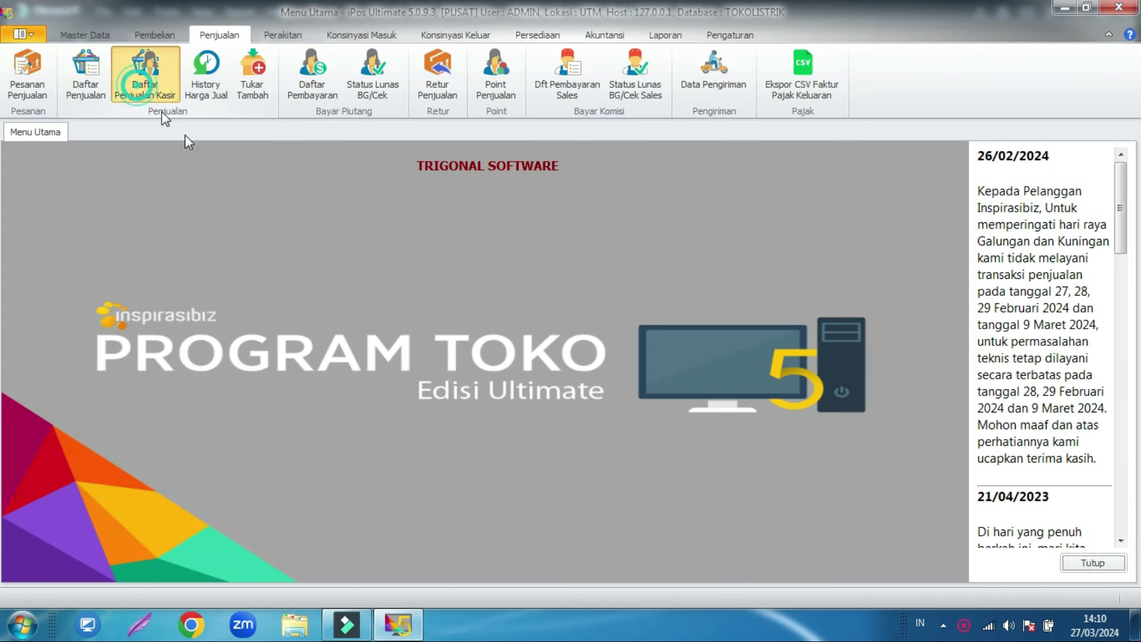
click(149, 564)
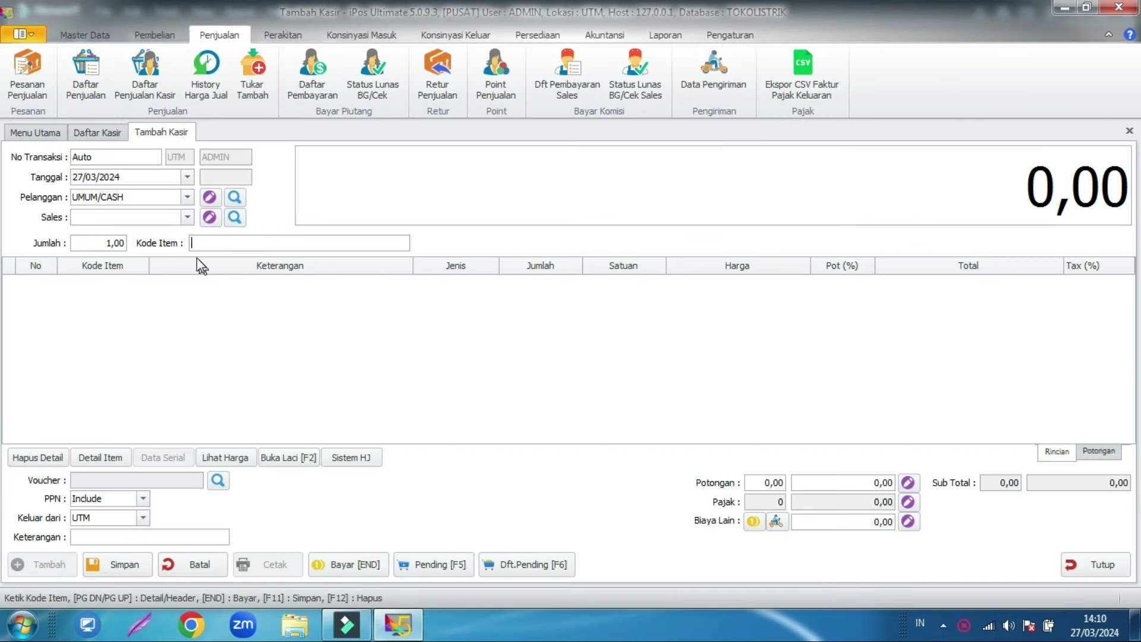
text(a)
key(Return)
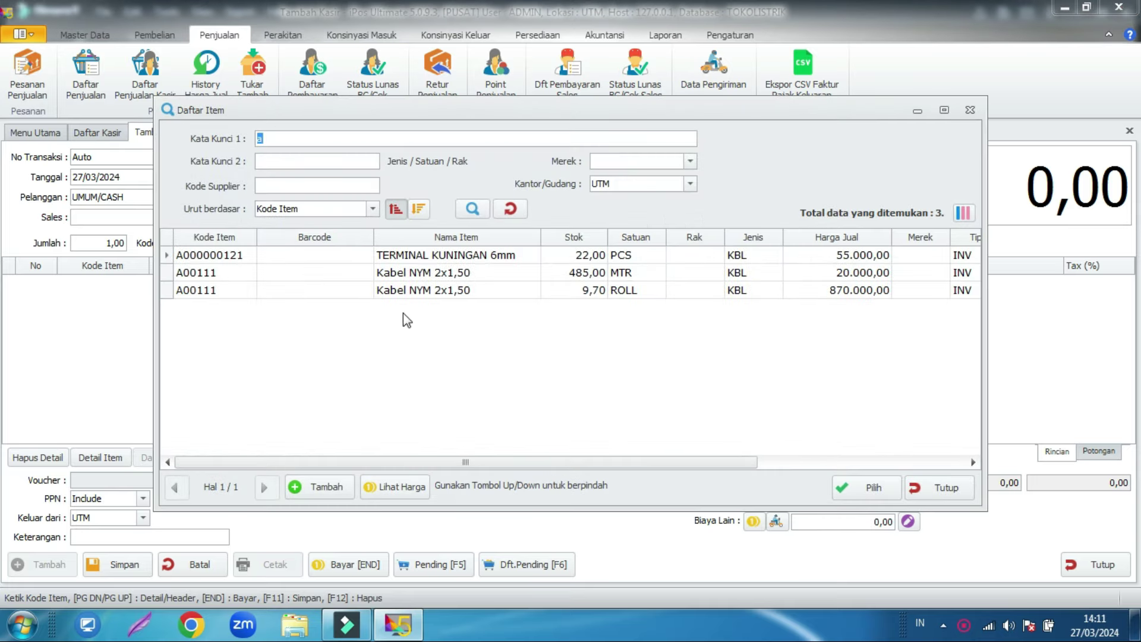
double_click(516, 258)
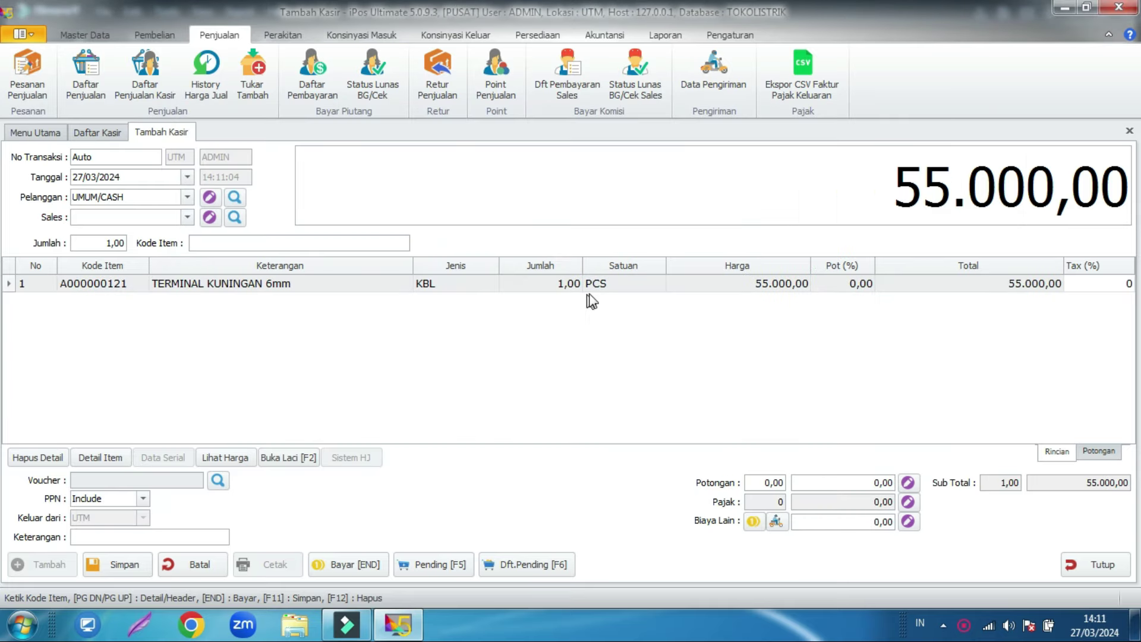
click(557, 286)
text(22)
key(Return)
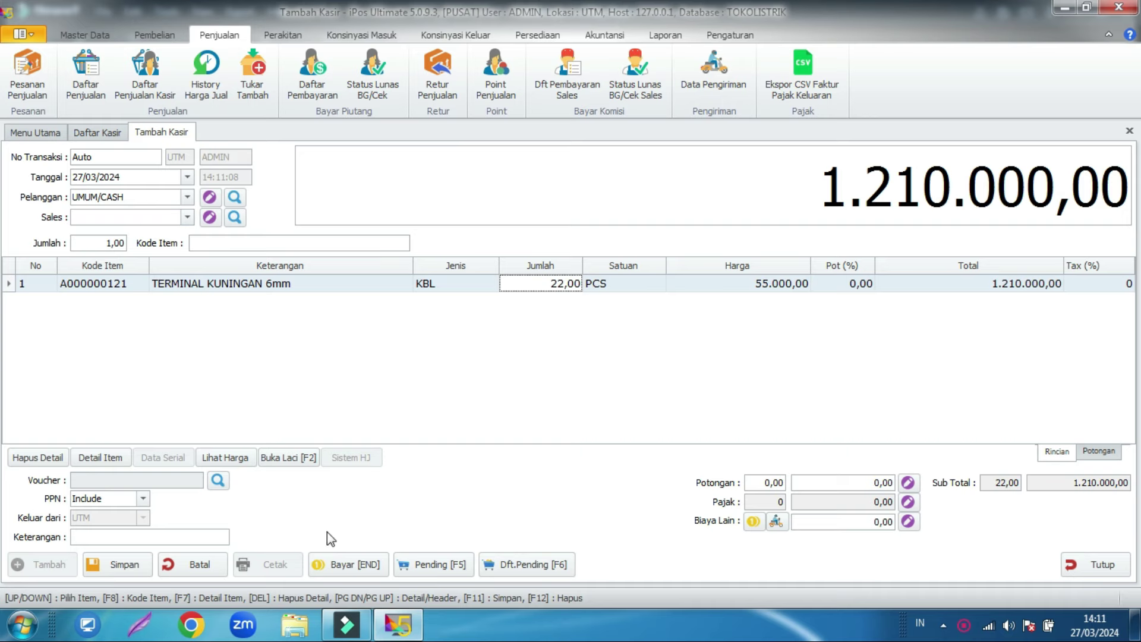
Step: Pay the 1.210.000,00 total with 1.300.000,00 cash, 90.000,00 change, and save
click(345, 565)
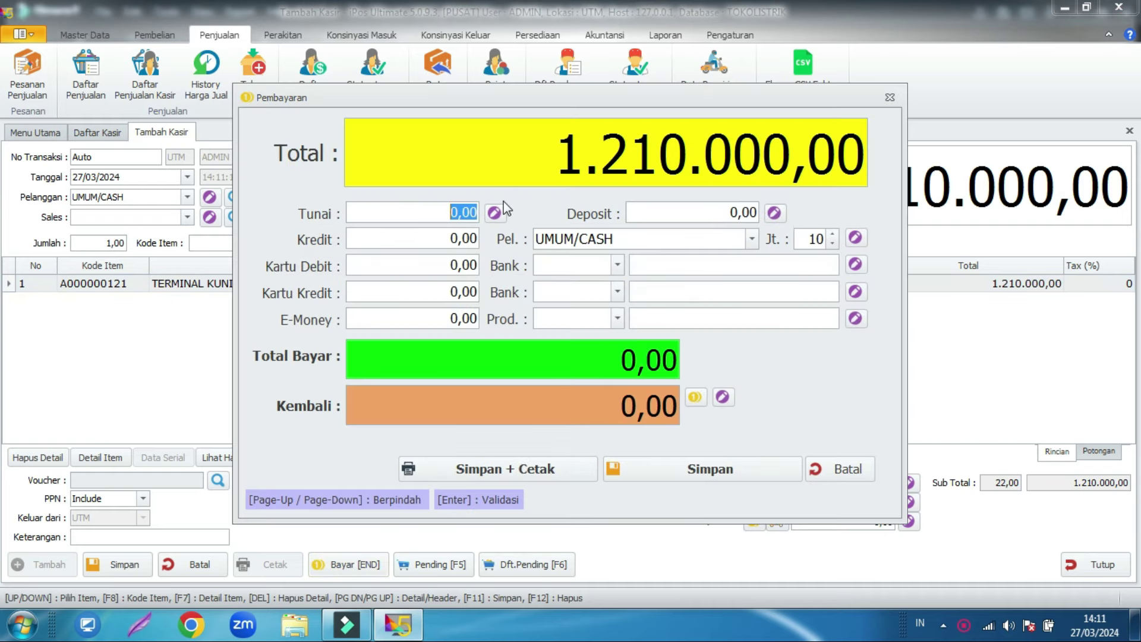
text(1.210.)
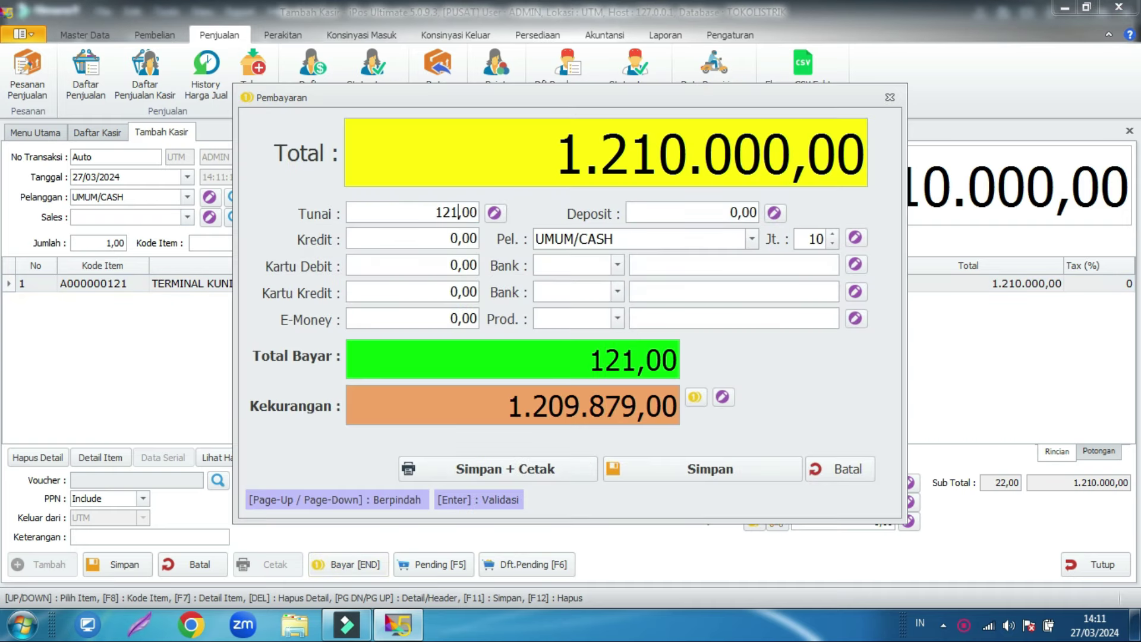
text(000)
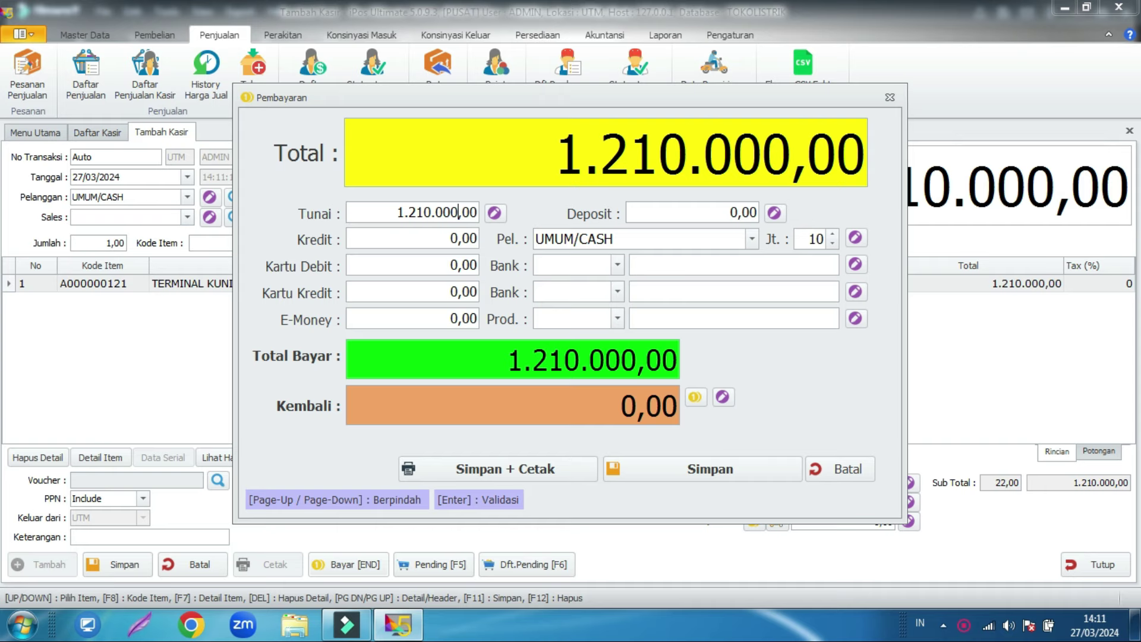
key(BackSpace)
key(BackSpace)
key(BackSpace)
key(BackSpace)
key(BackSpace)
key(BackSpace)
text(3)
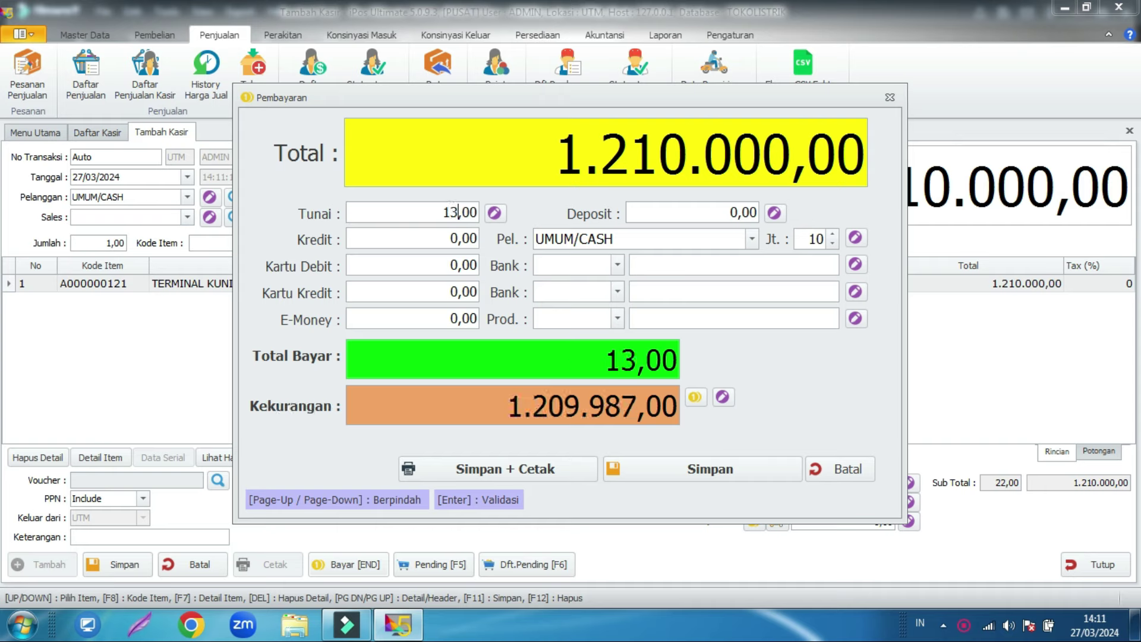
text(00.000)
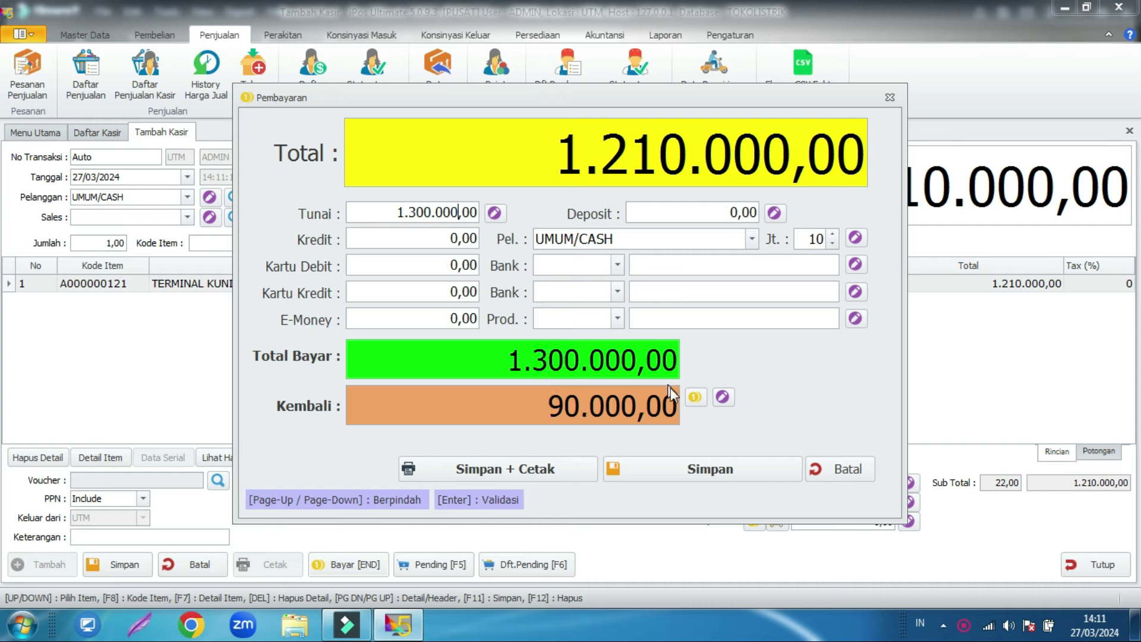
click(658, 466)
click(715, 469)
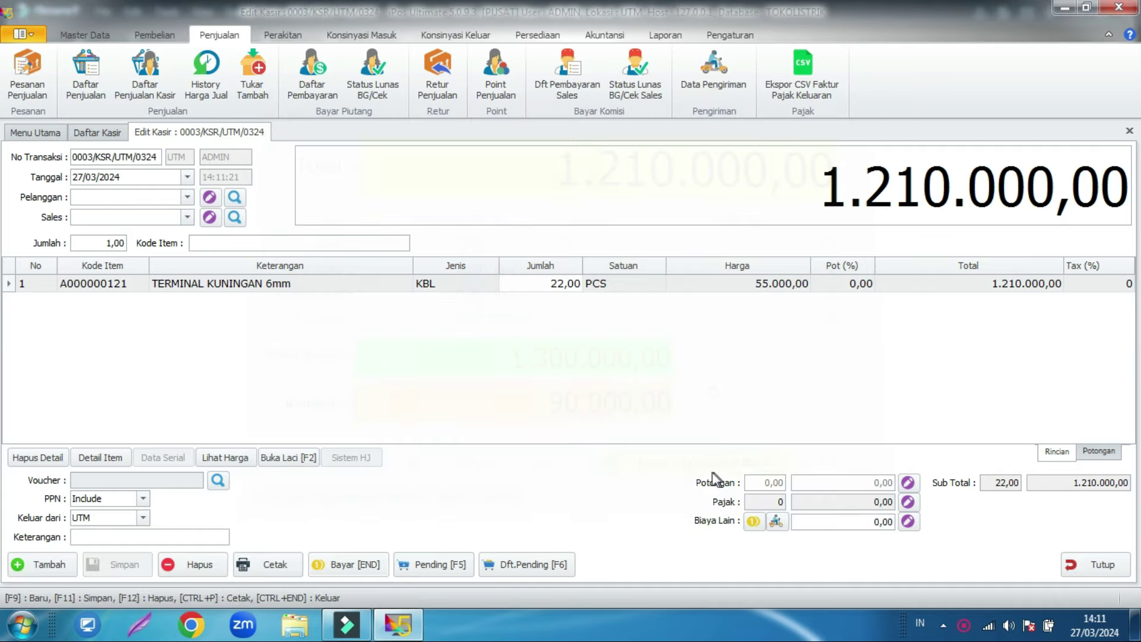
Step: Close the empty cashier form without saving and close the cashier sales list
click(1098, 562)
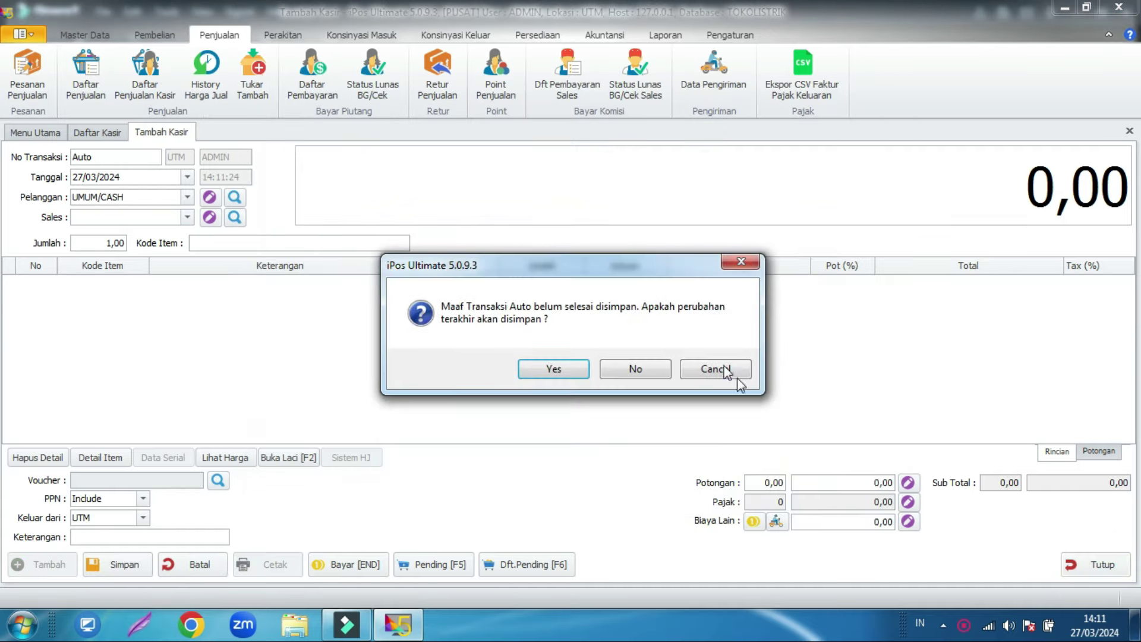
click(635, 367)
click(1095, 565)
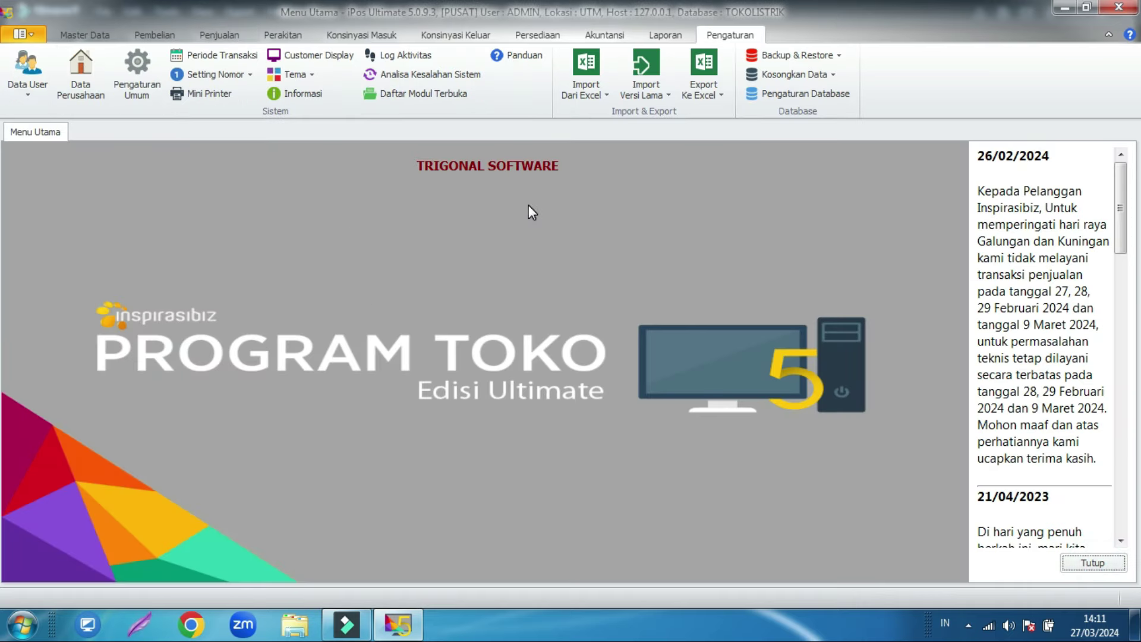
Step: Log out of the current user and log back in with the admin password
click(23, 34)
click(75, 138)
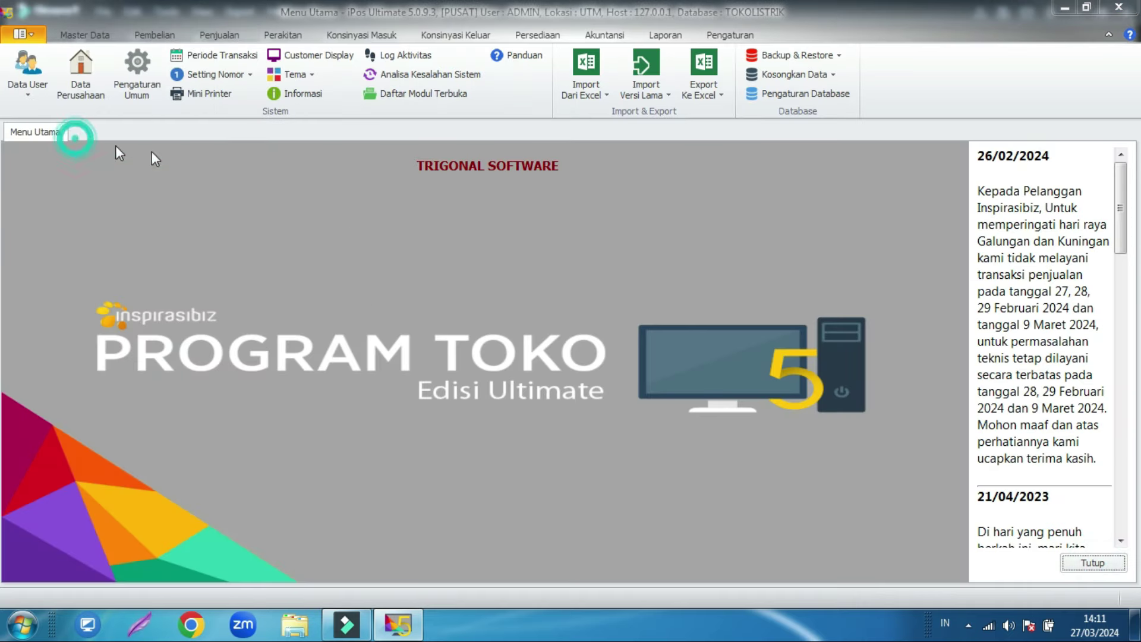
click(632, 370)
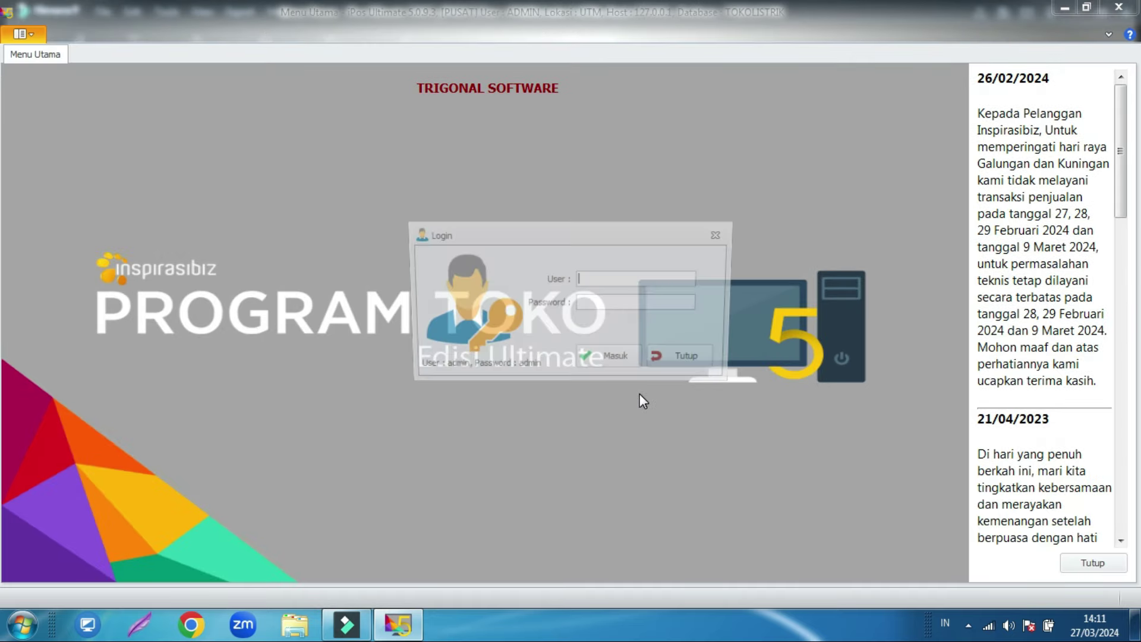
text(adminadm)
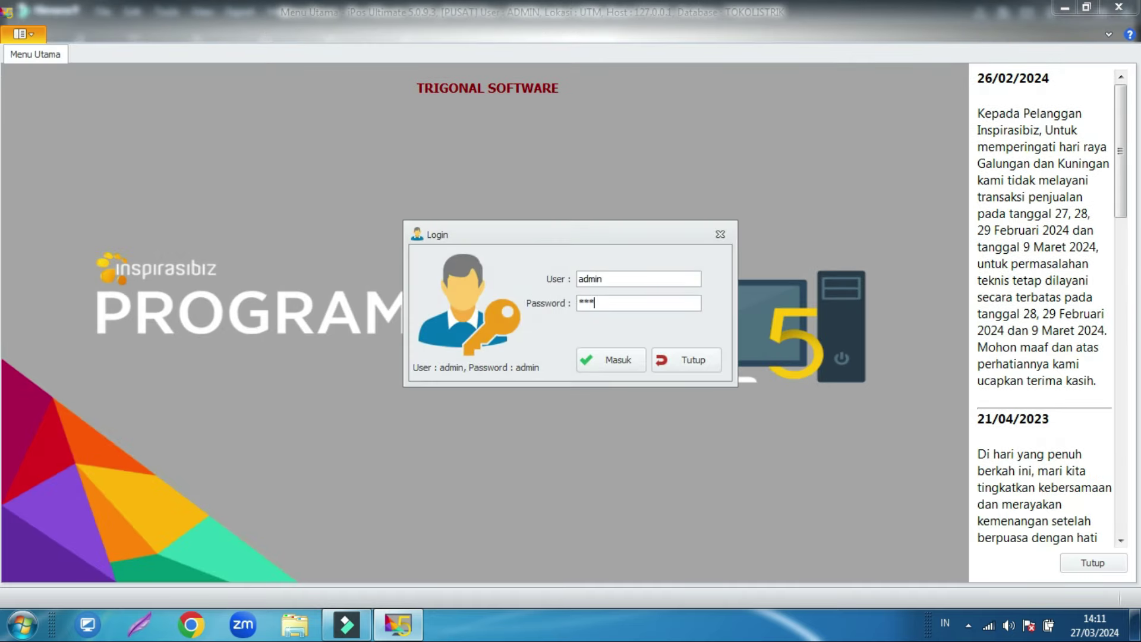
text(in)
key(Return)
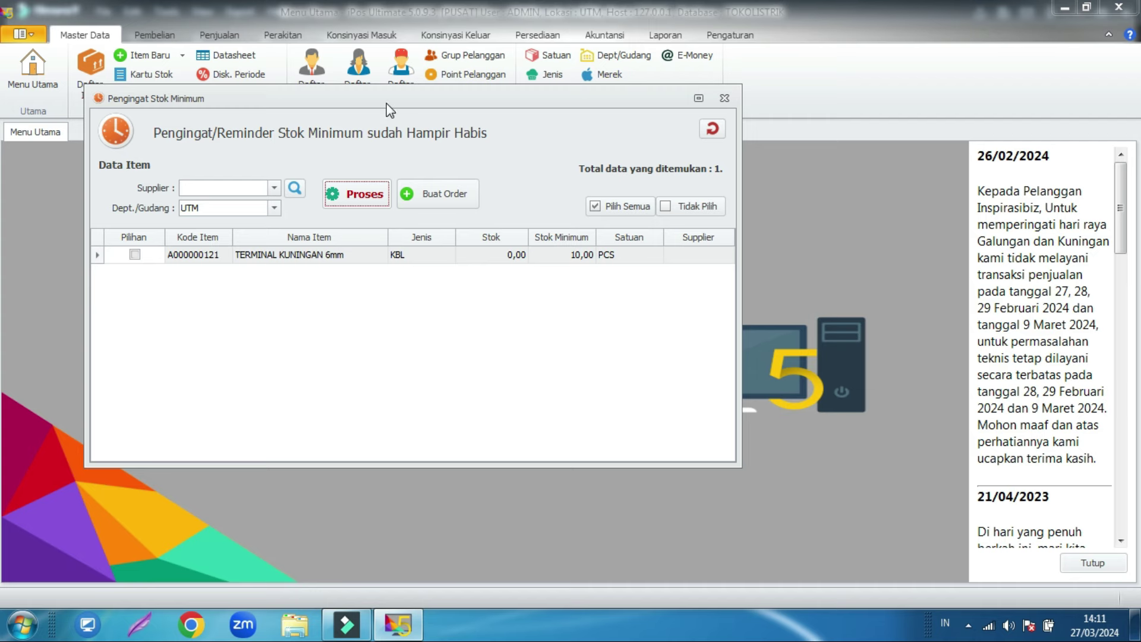
Step: Dismiss the minimum-stock reminder for TERMINAL KUNINGAN 6mm, declining a 15-minute repeat
drag(386, 103, 378, 132)
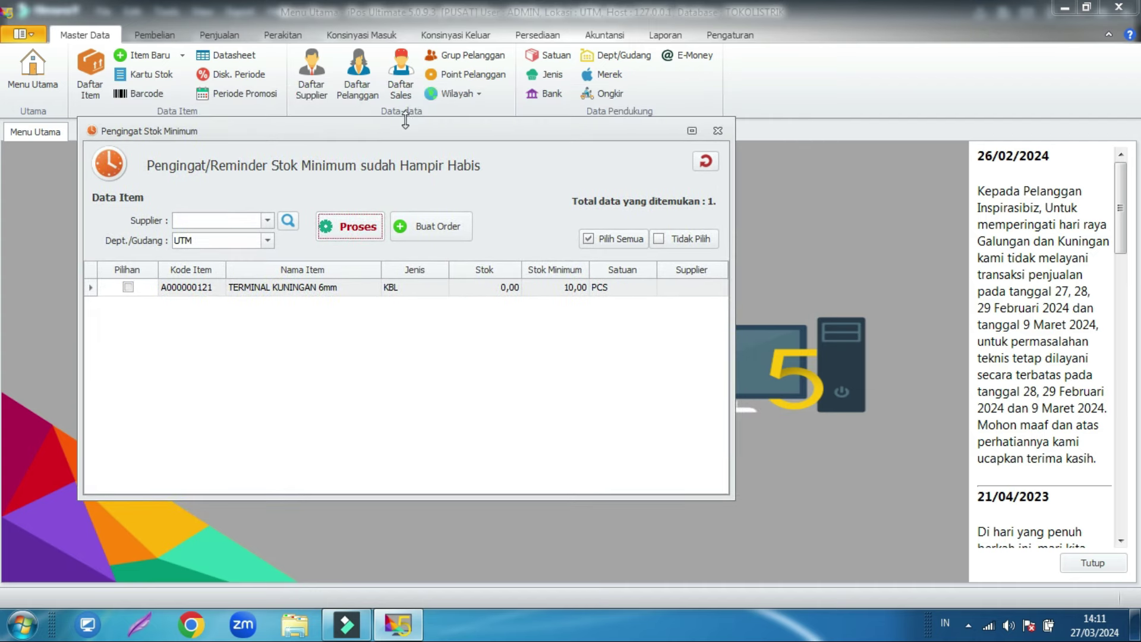
click(720, 137)
click(706, 368)
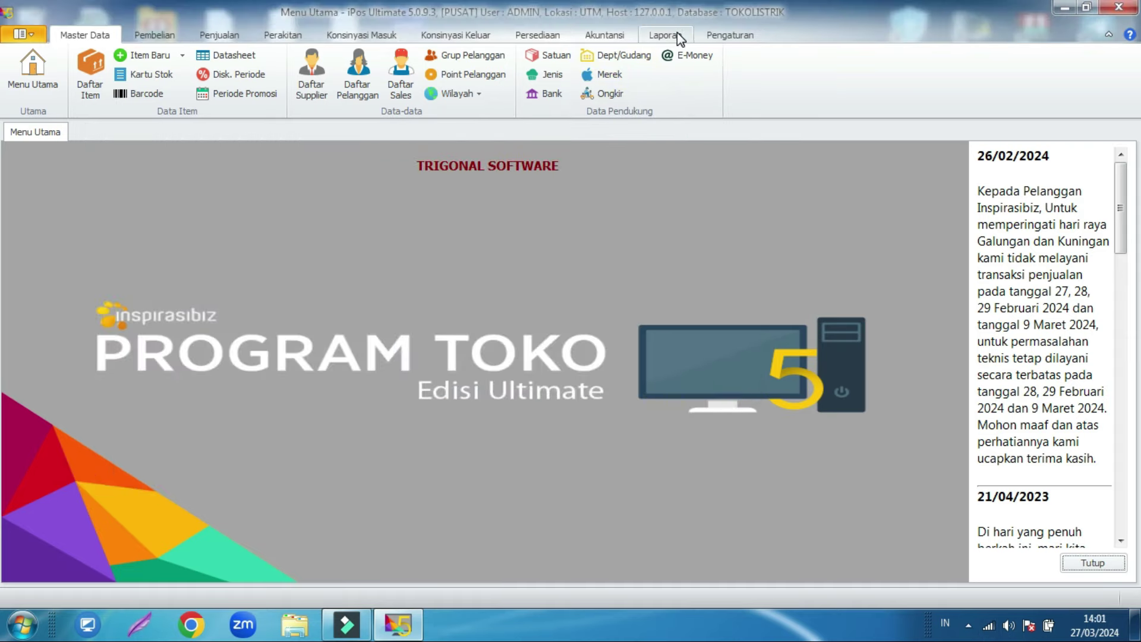
Step: Preview Laporan Laba Kotor Jual Rekap for 01/03/24–31/03/24, showing 80.000,00 profit
click(677, 34)
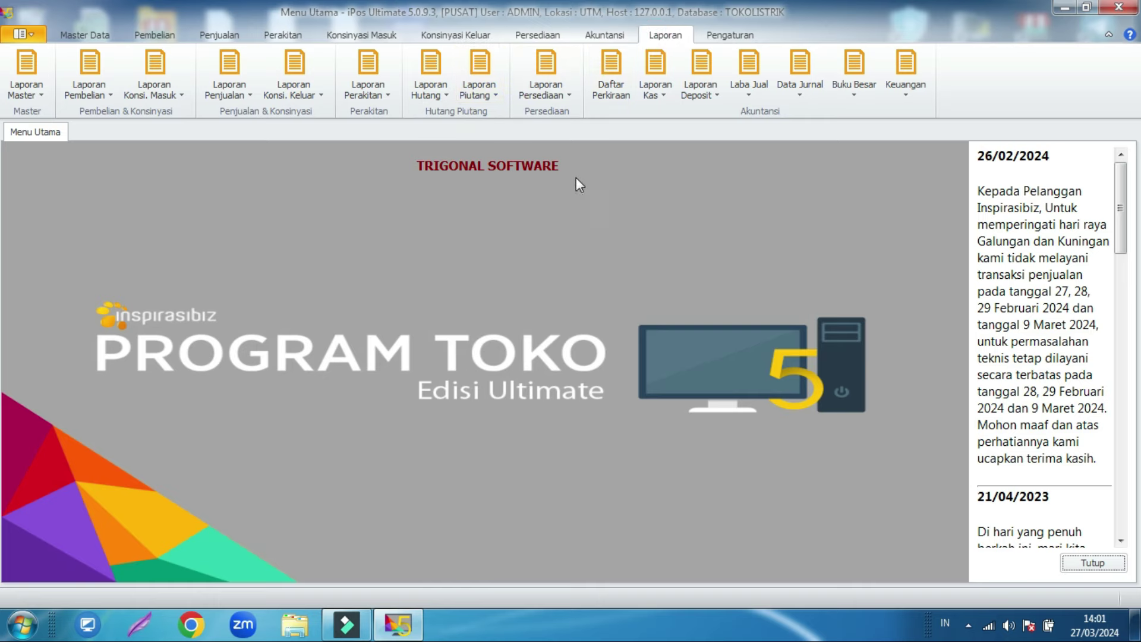
click(751, 80)
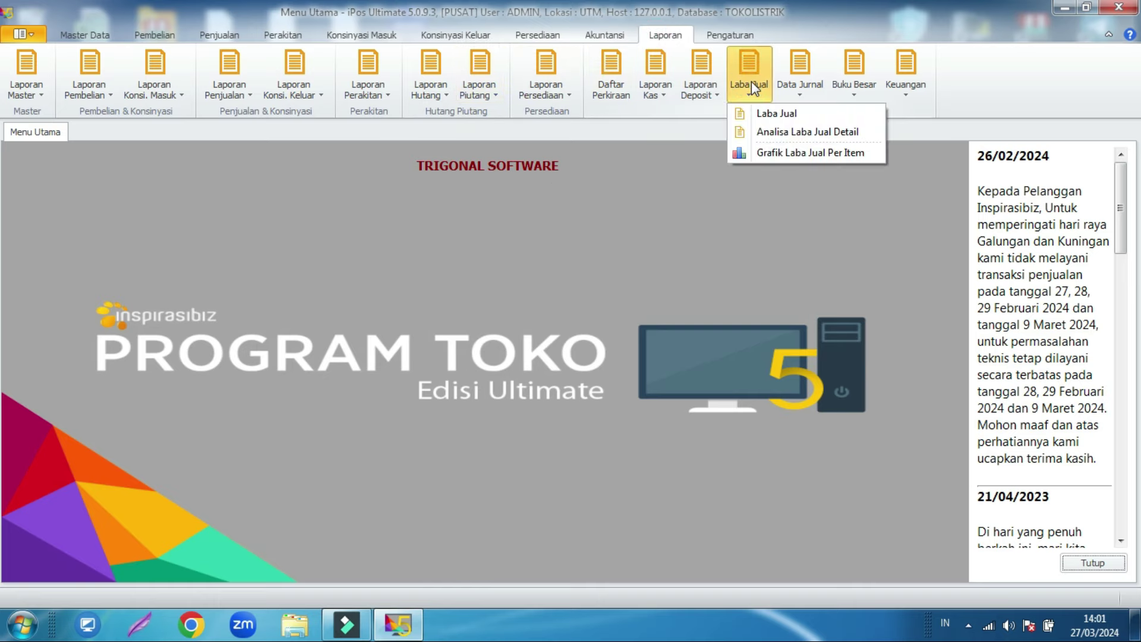
click(767, 116)
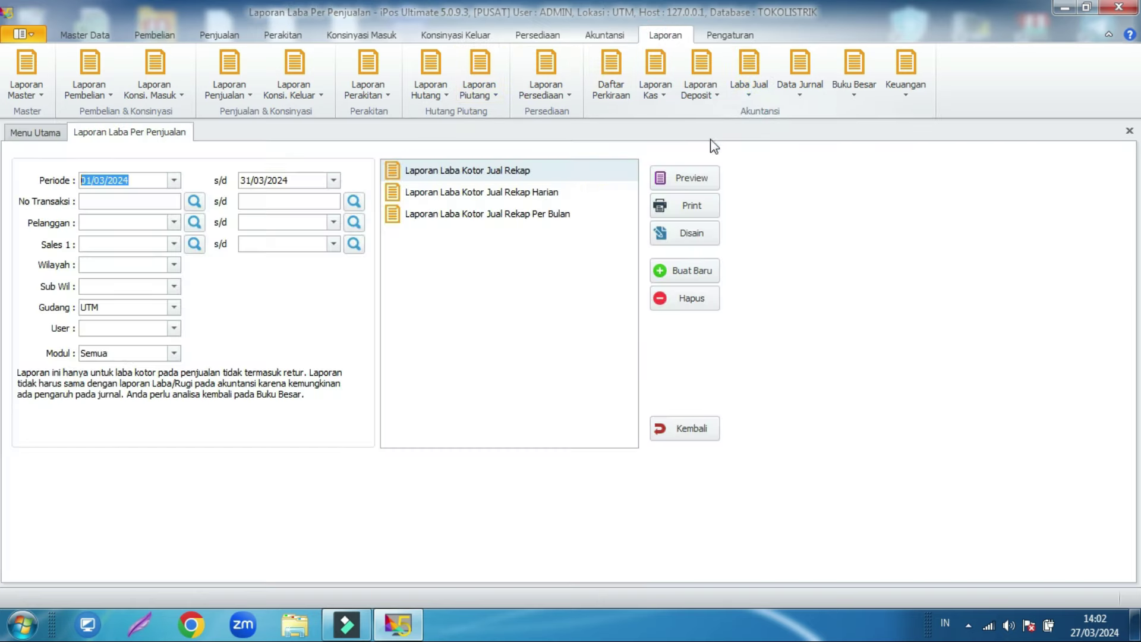
click(663, 179)
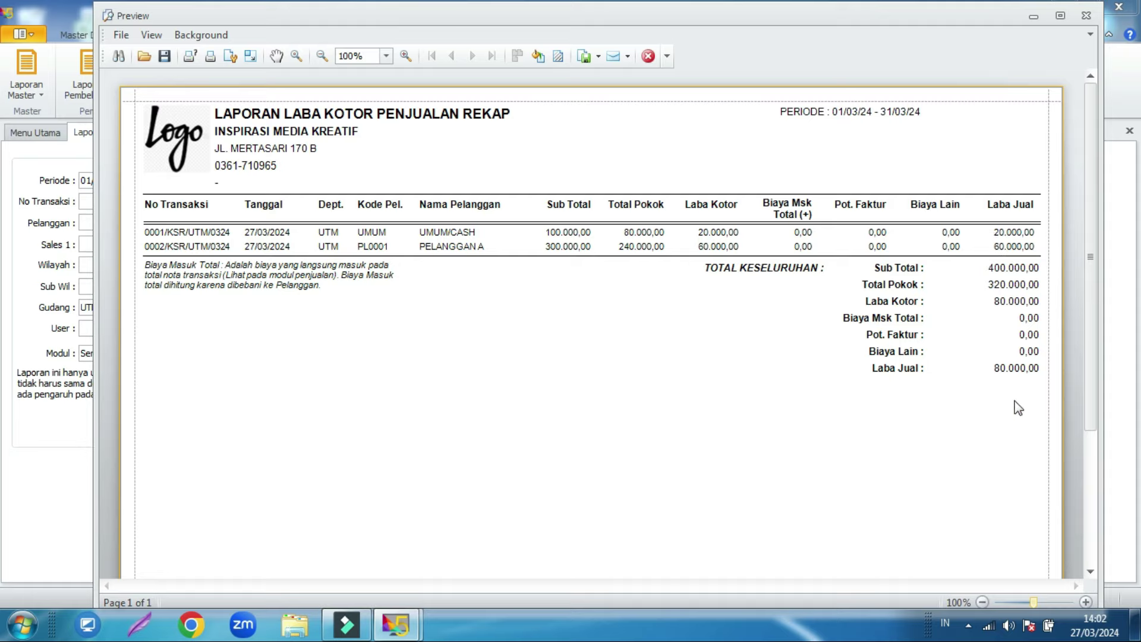
Step: Close the gross-profit recap preview and its form, then bring up the Keuangan reports list
click(1086, 15)
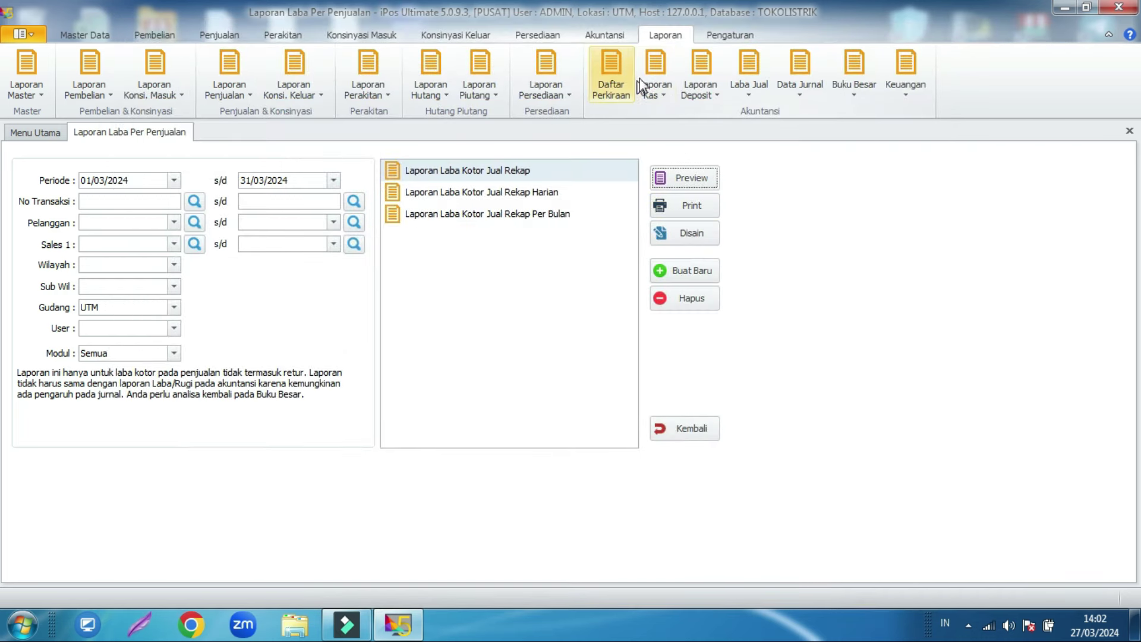
click(708, 423)
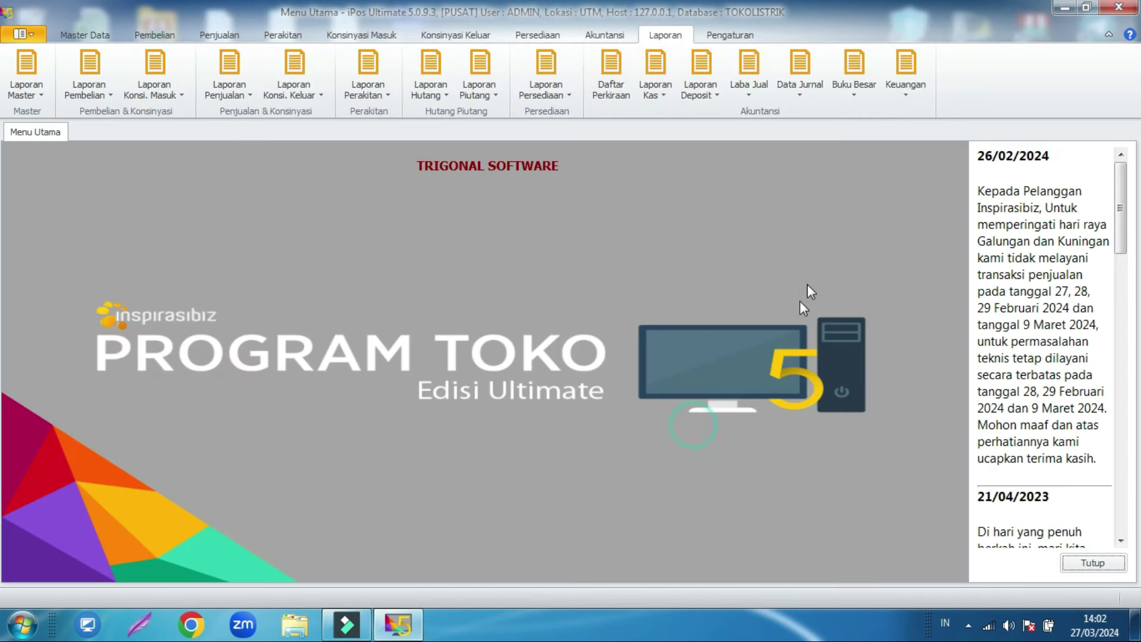
click(904, 78)
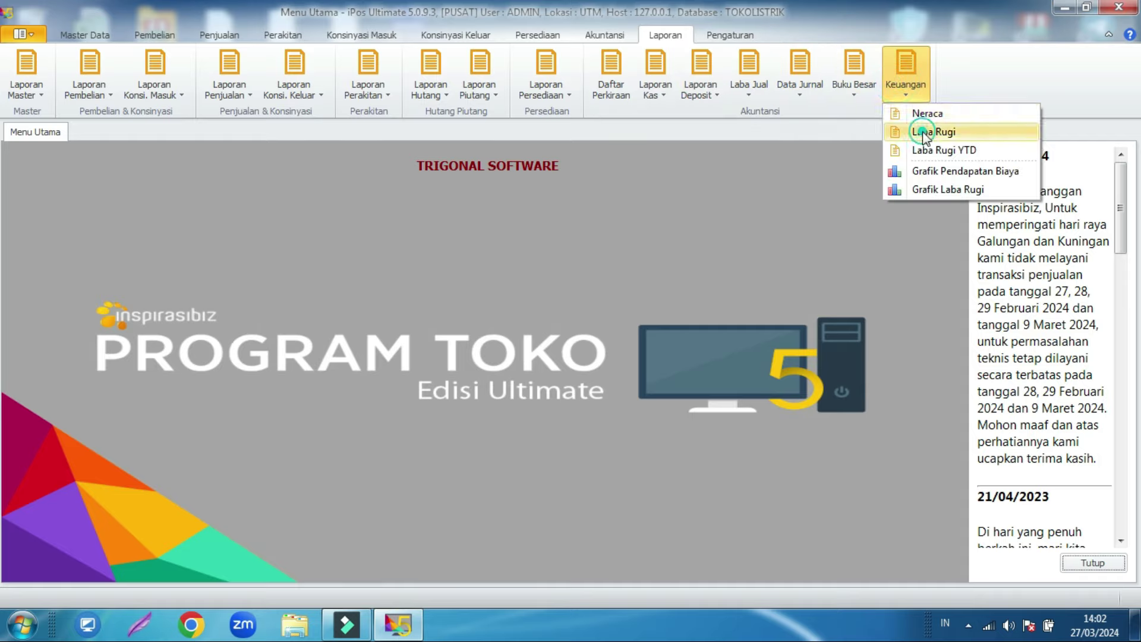
Step: Preview the March 2024 Laba Rugi report showing 80.000,00 profit, then close it
click(927, 130)
click(437, 169)
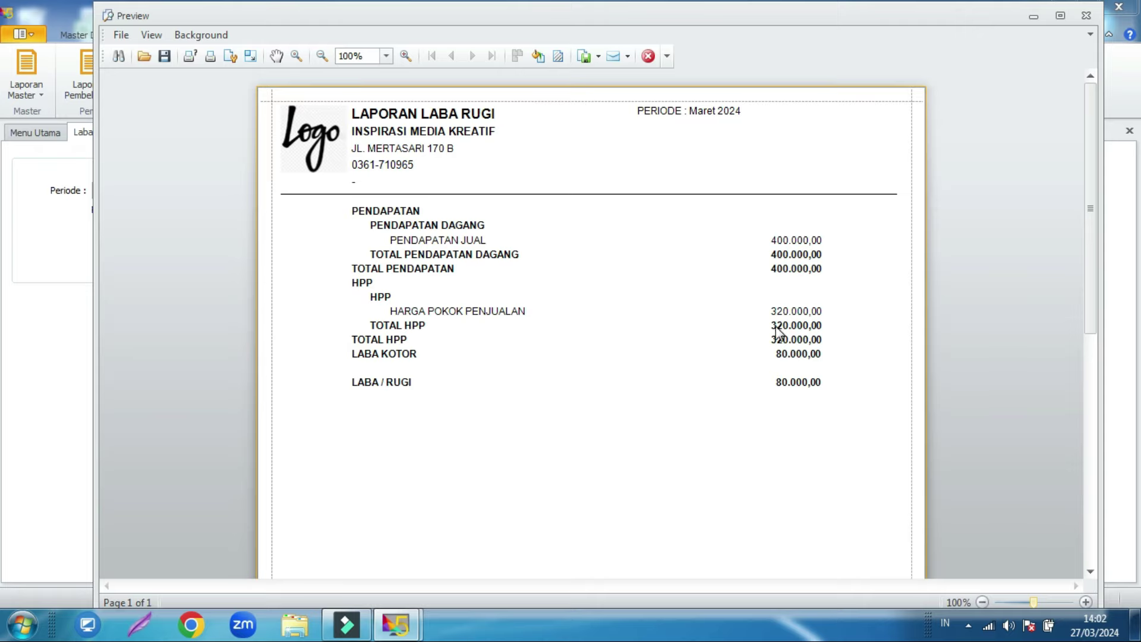
click(648, 56)
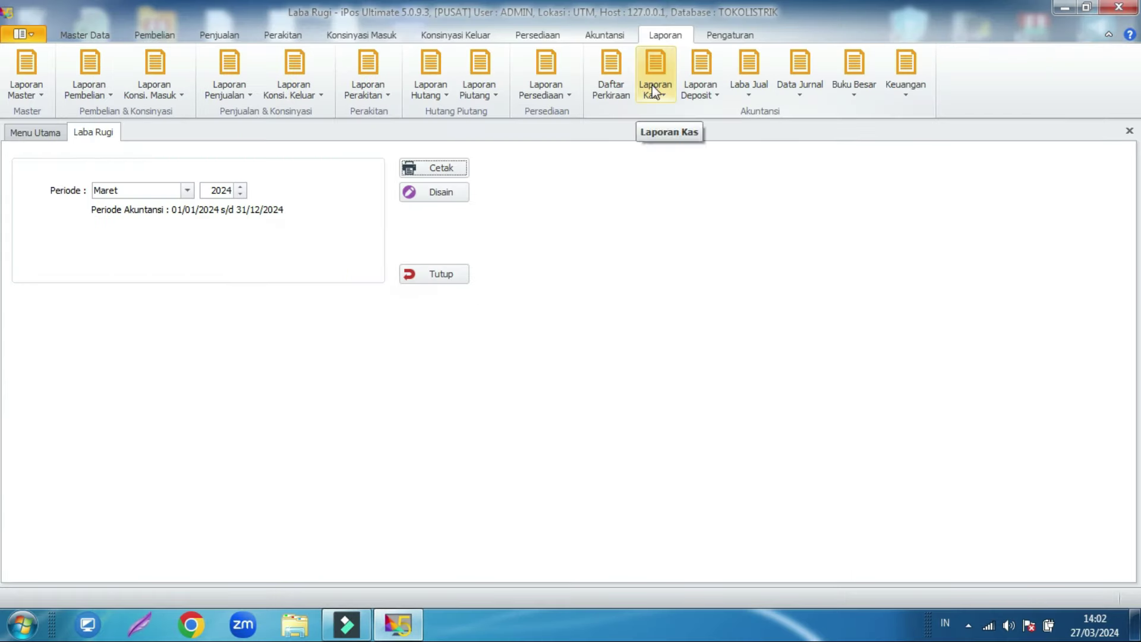
click(428, 274)
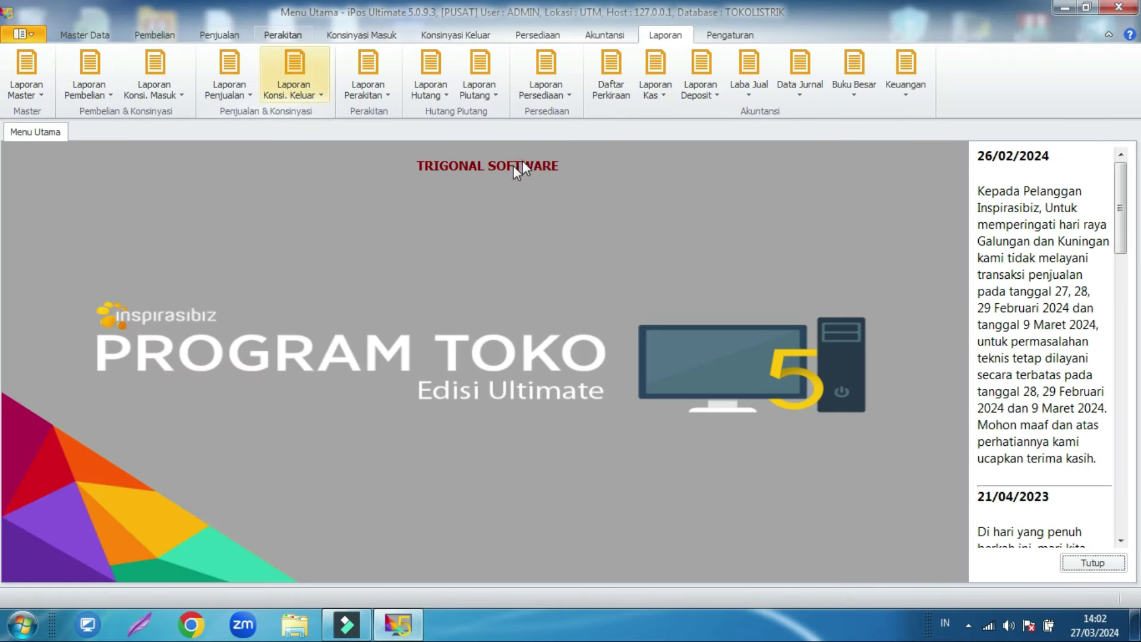
click(542, 36)
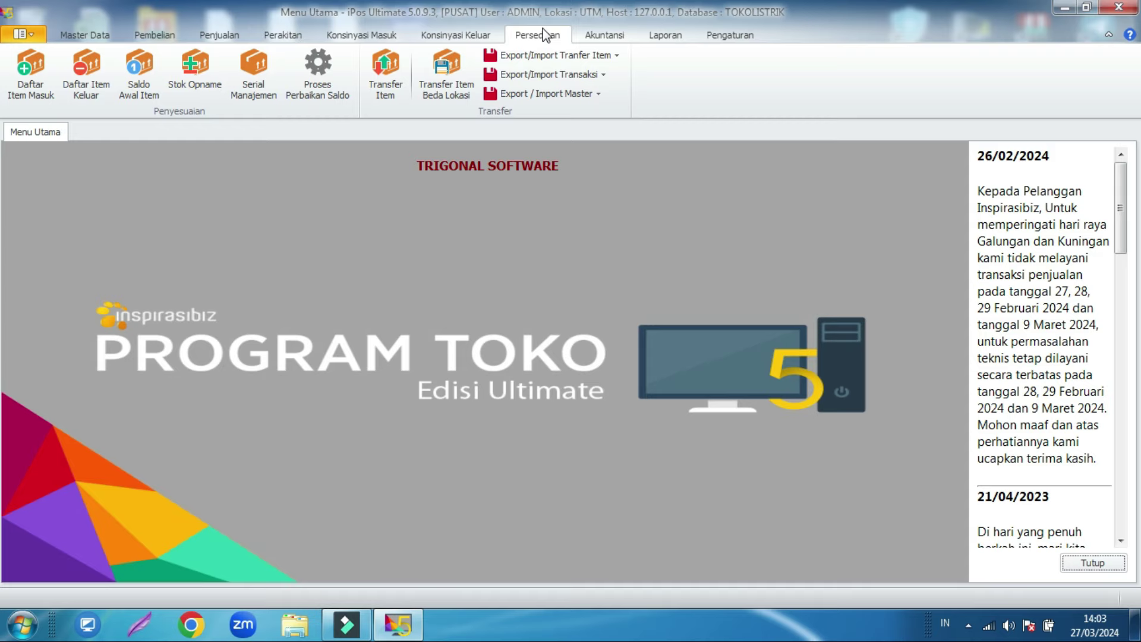
Step: Start a new outgoing-items entry and add TERMINAL KUNINGAN 6mm by searching for 'terminal'
click(87, 69)
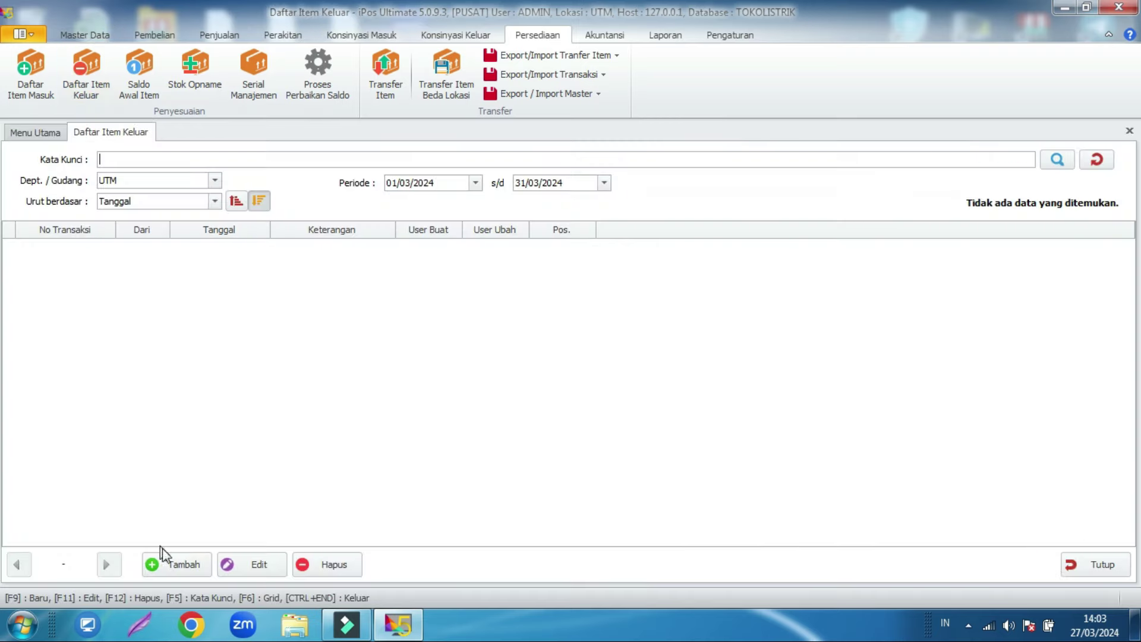
click(172, 569)
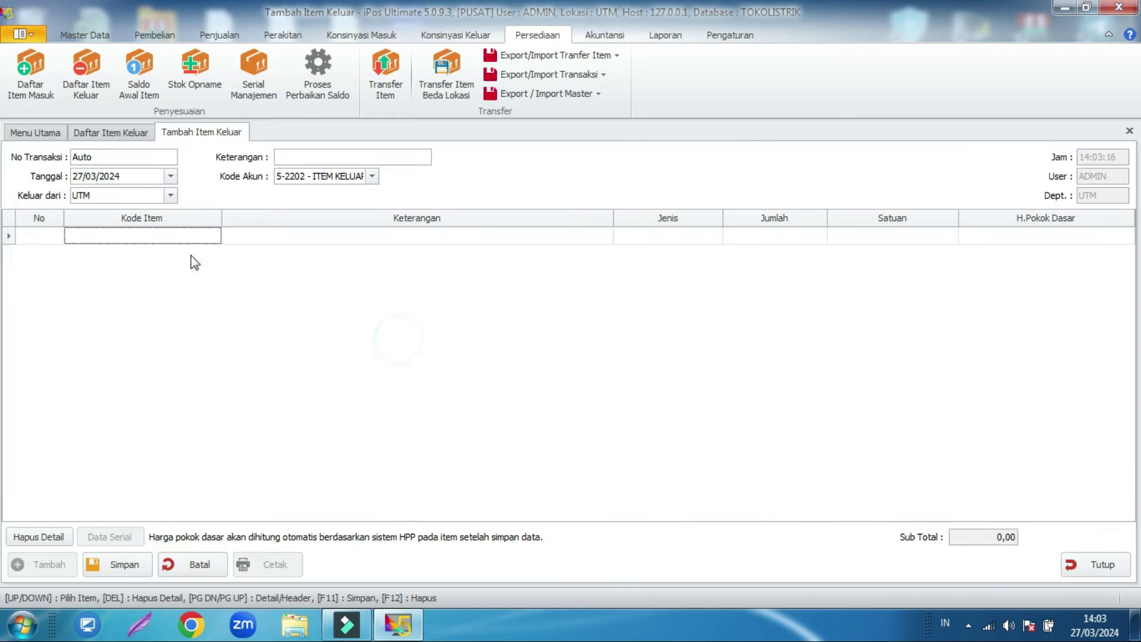
click(174, 237)
text(terminal)
key(Return)
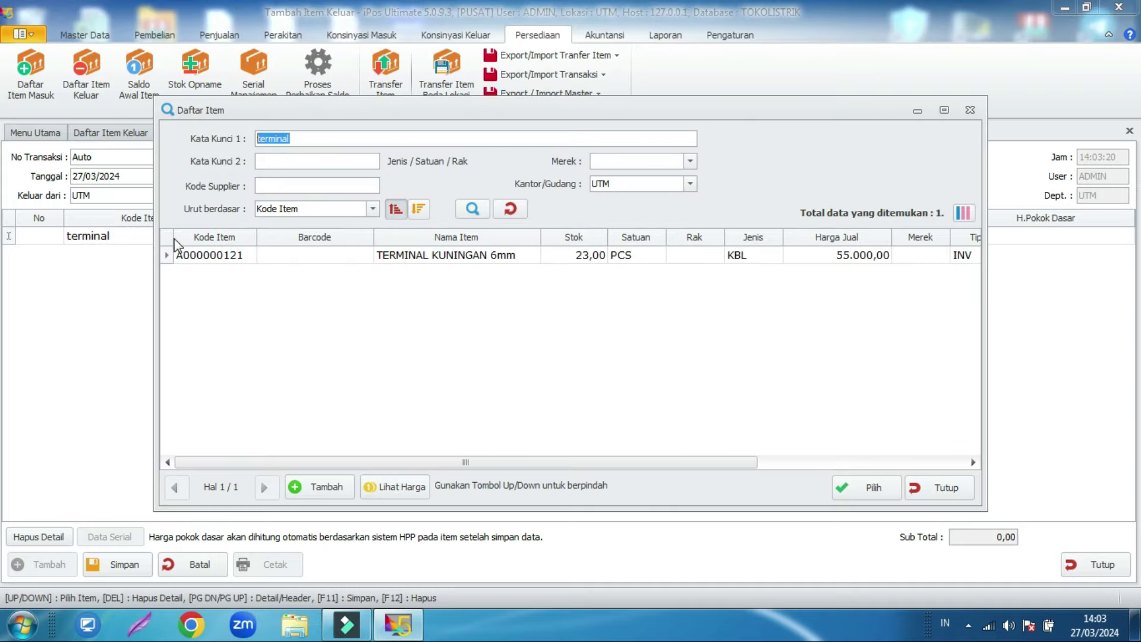
click(467, 257)
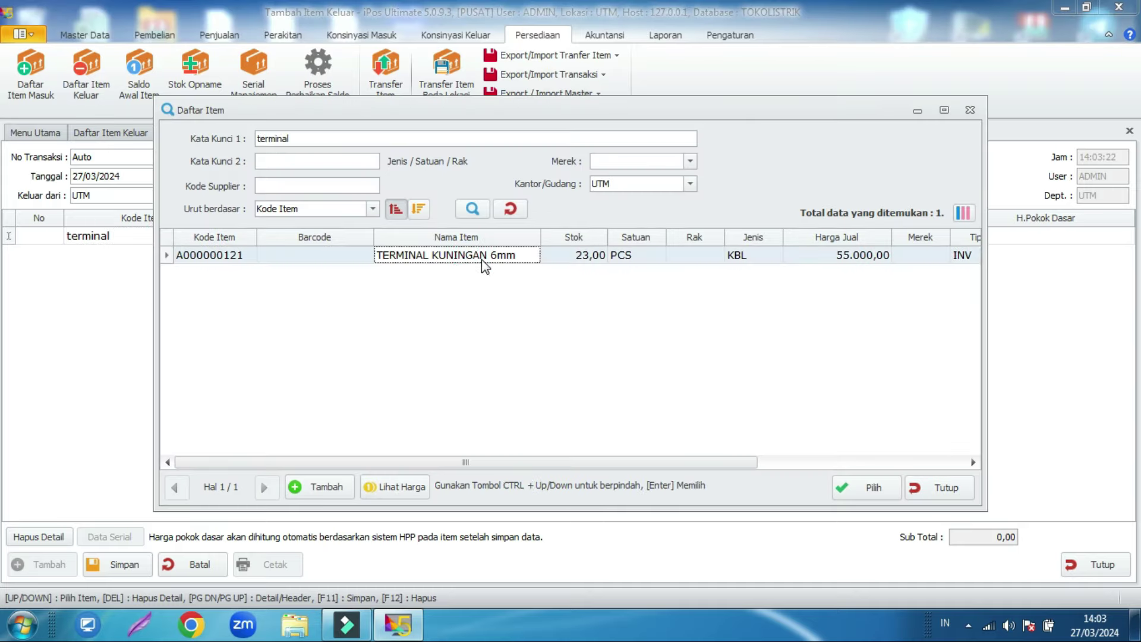
double_click(481, 255)
Step: Set the row quantity to 1 and the description to 'DIGUNAKAN SENDIRI'
click(767, 234)
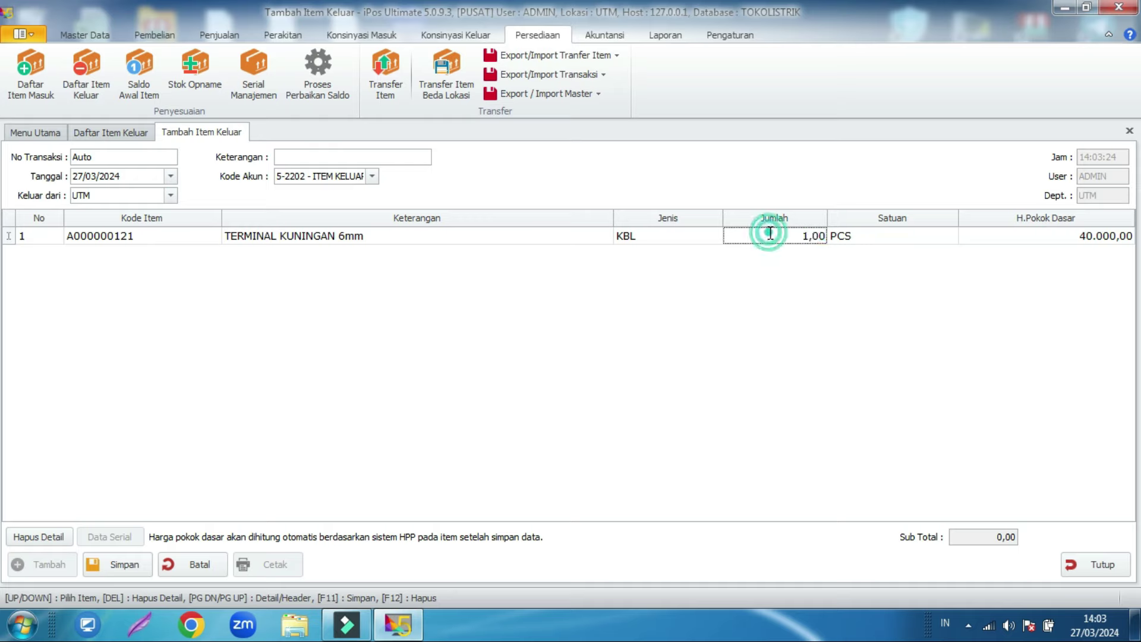
click(346, 156)
text(DIGUNAKAN S)
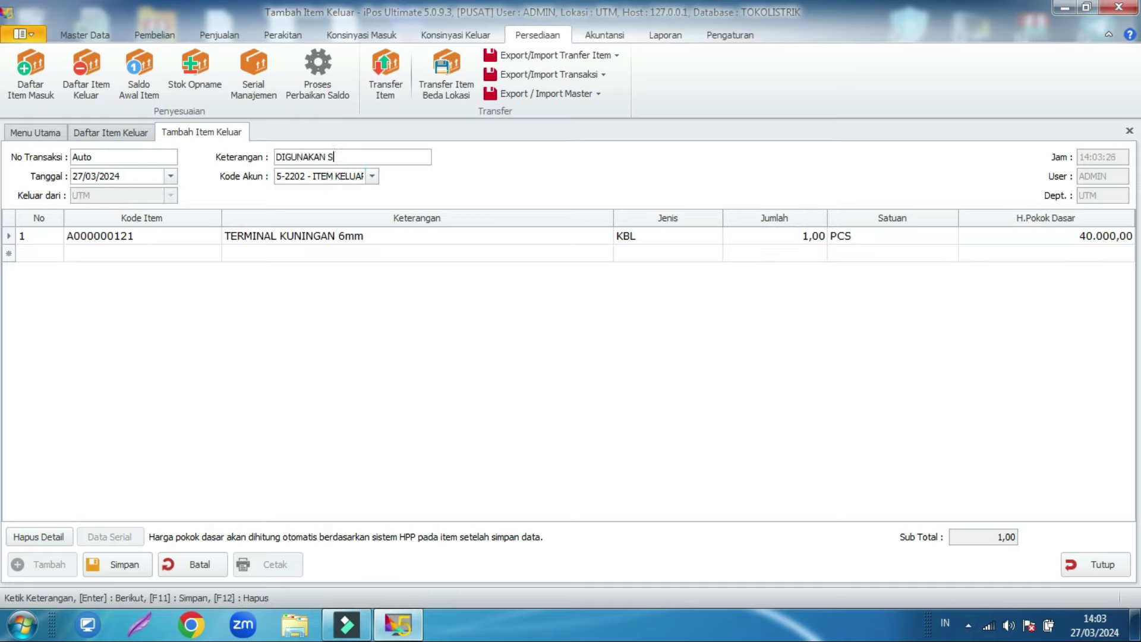
text(ENDIRI)
double_click(317, 157)
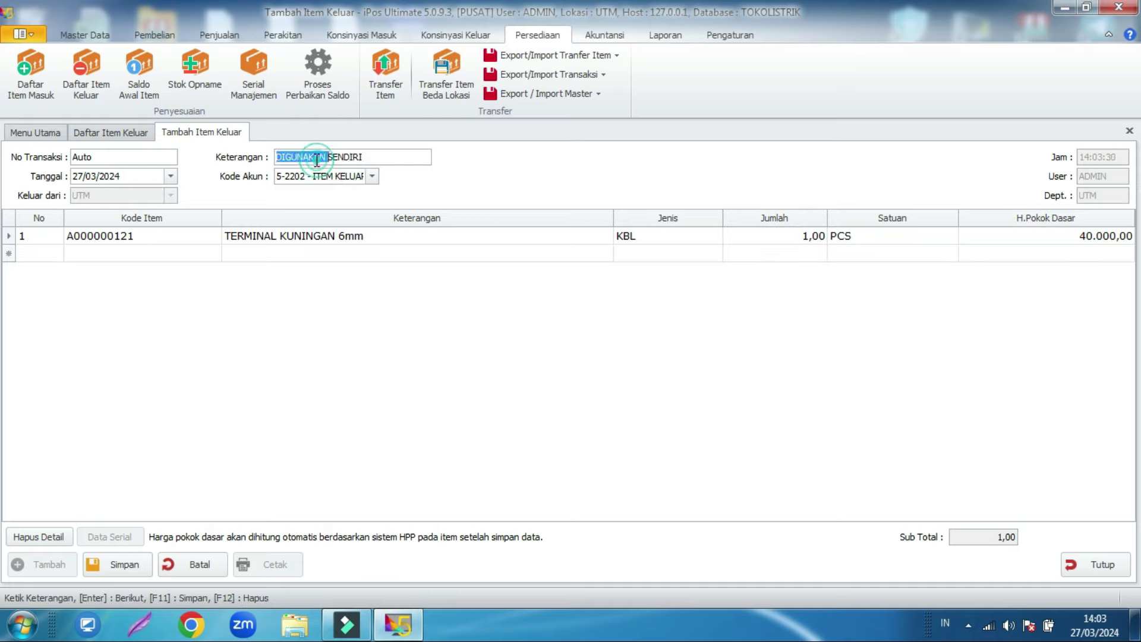
click(800, 237)
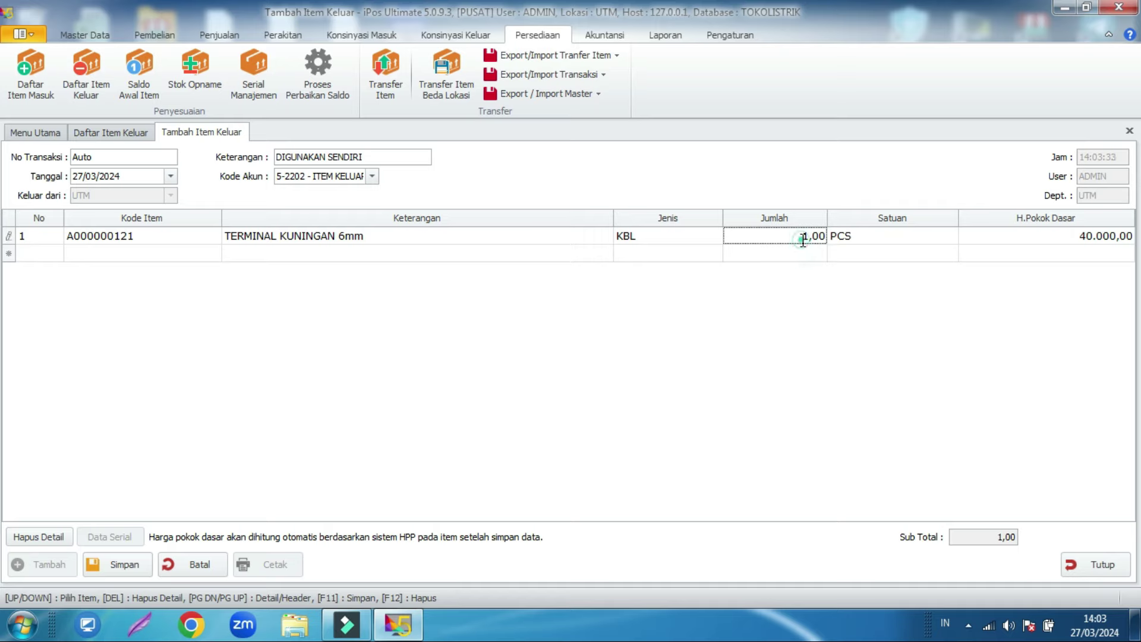
double_click(804, 238)
click(806, 231)
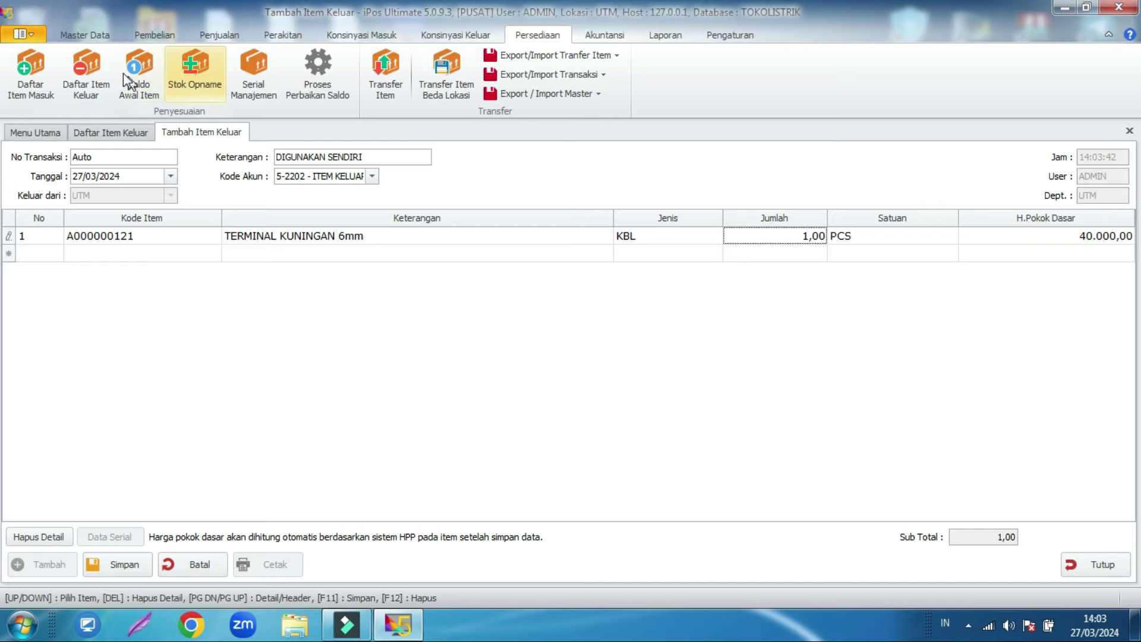
click(88, 40)
Step: Check the terminal's 23,00 stock, then save outgoing transaction 0001/IK/UTM/0324
click(85, 87)
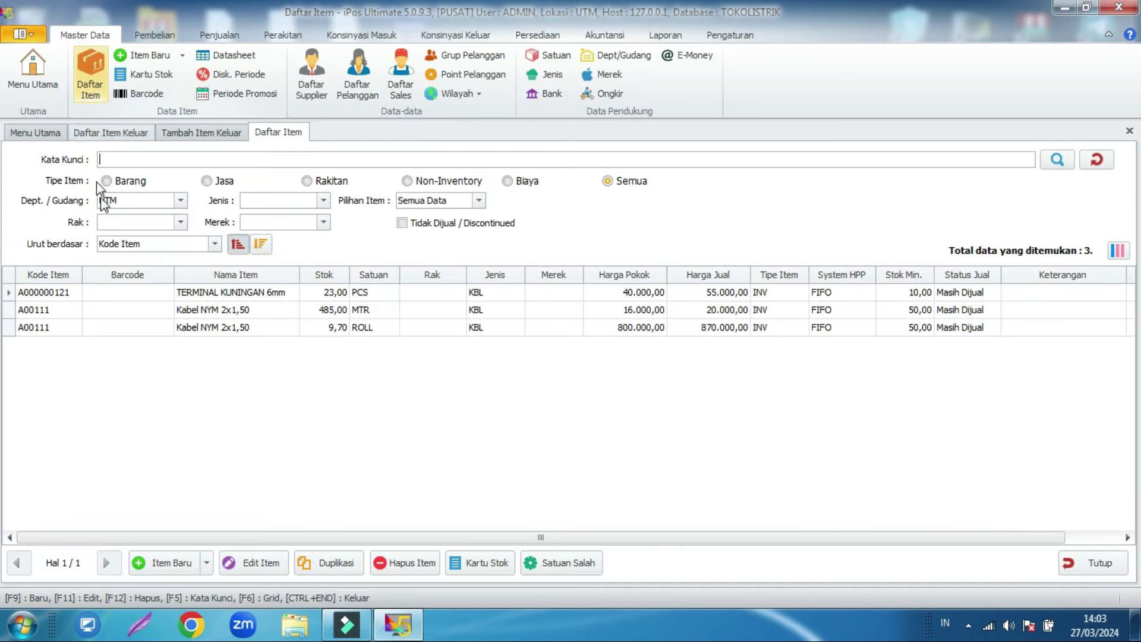
click(331, 295)
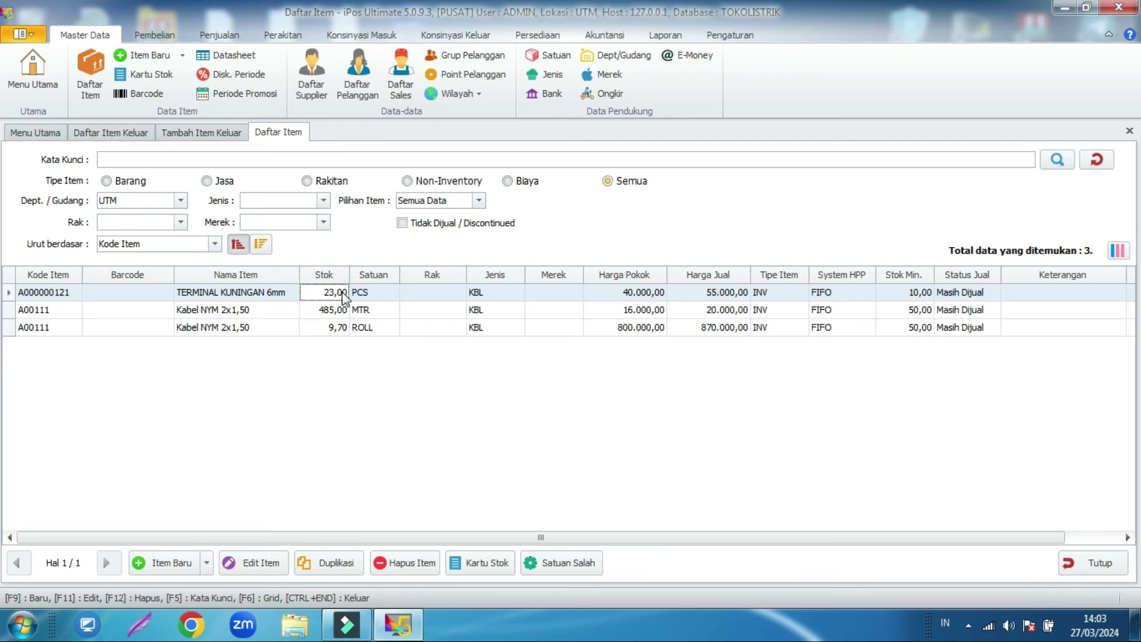
click(292, 137)
click(289, 137)
click(449, 262)
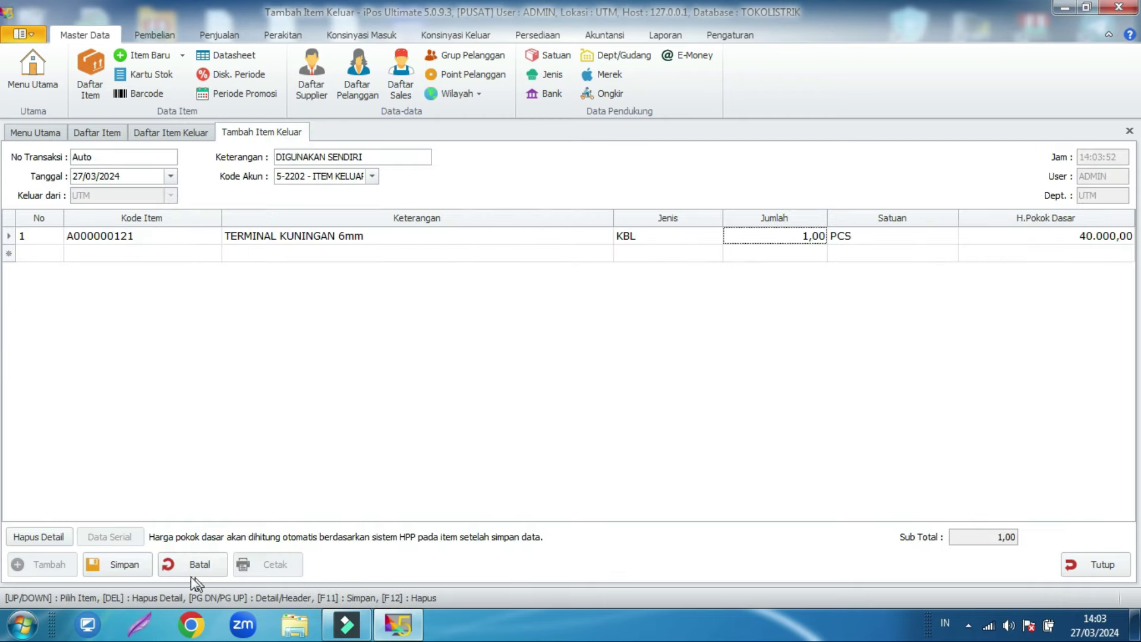
click(141, 571)
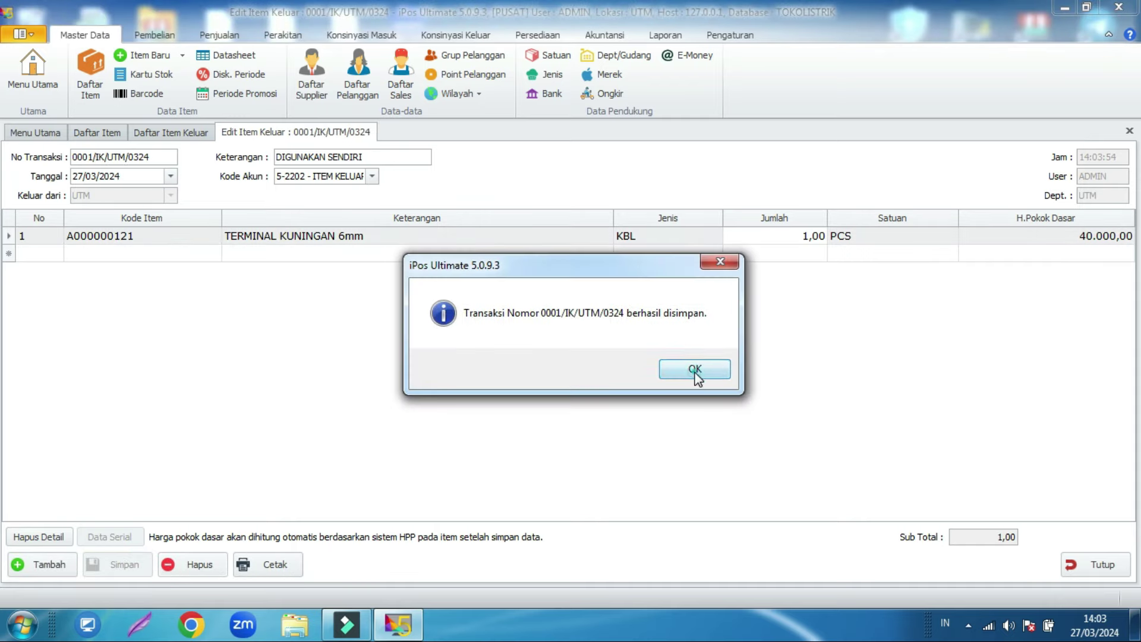
click(693, 371)
Step: Close the transaction and refresh the item list to confirm stock is now 22,00
click(1087, 566)
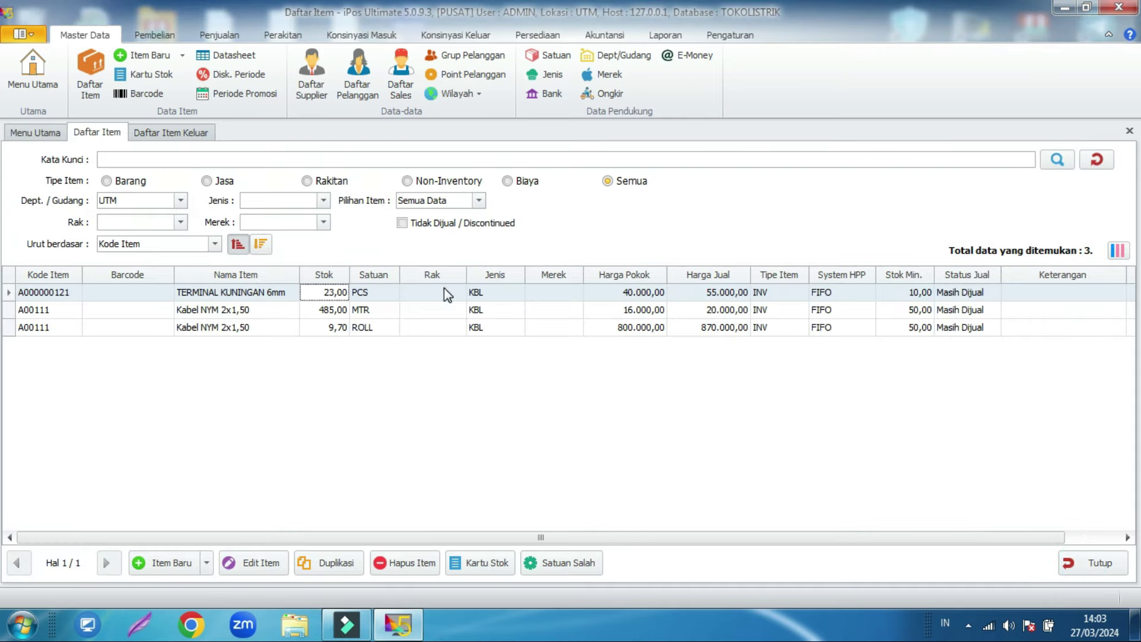
click(1057, 159)
click(163, 141)
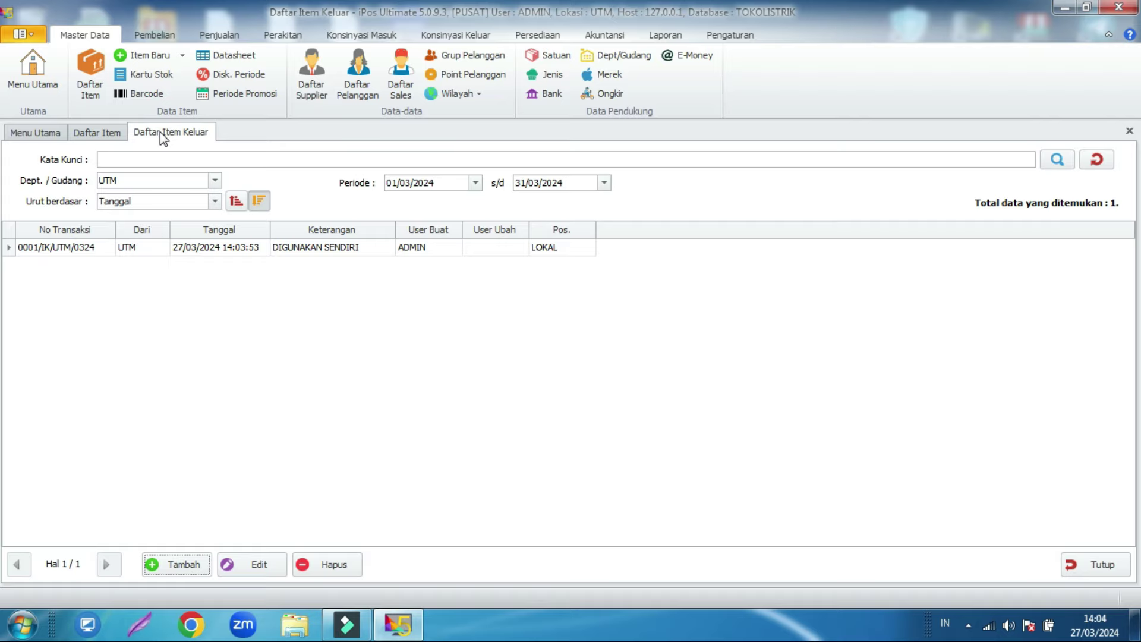
Step: Preview the March 2024 Laba Rugi report, now showing 40.000,00 ITEM KELUAR and 40.000,00 profit
click(672, 42)
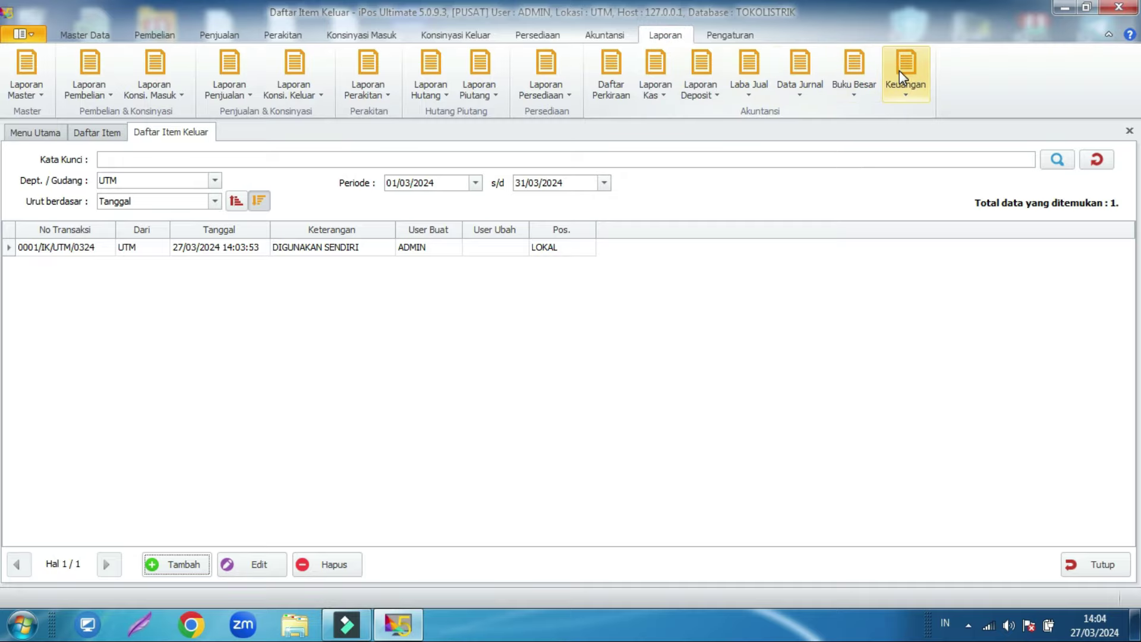
click(904, 69)
click(930, 132)
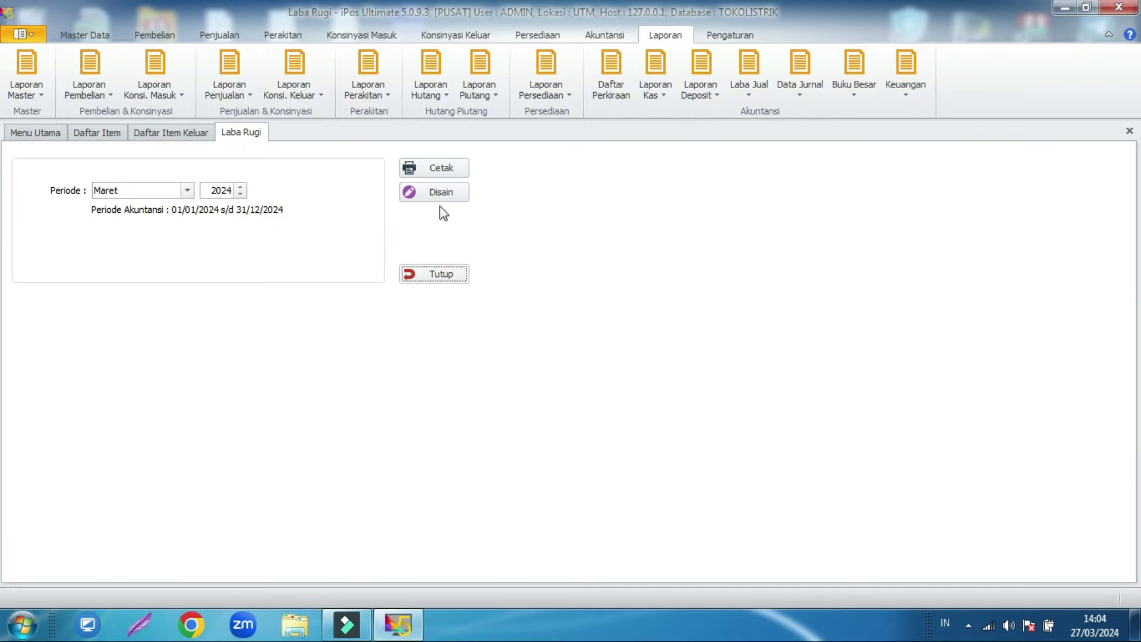
click(439, 170)
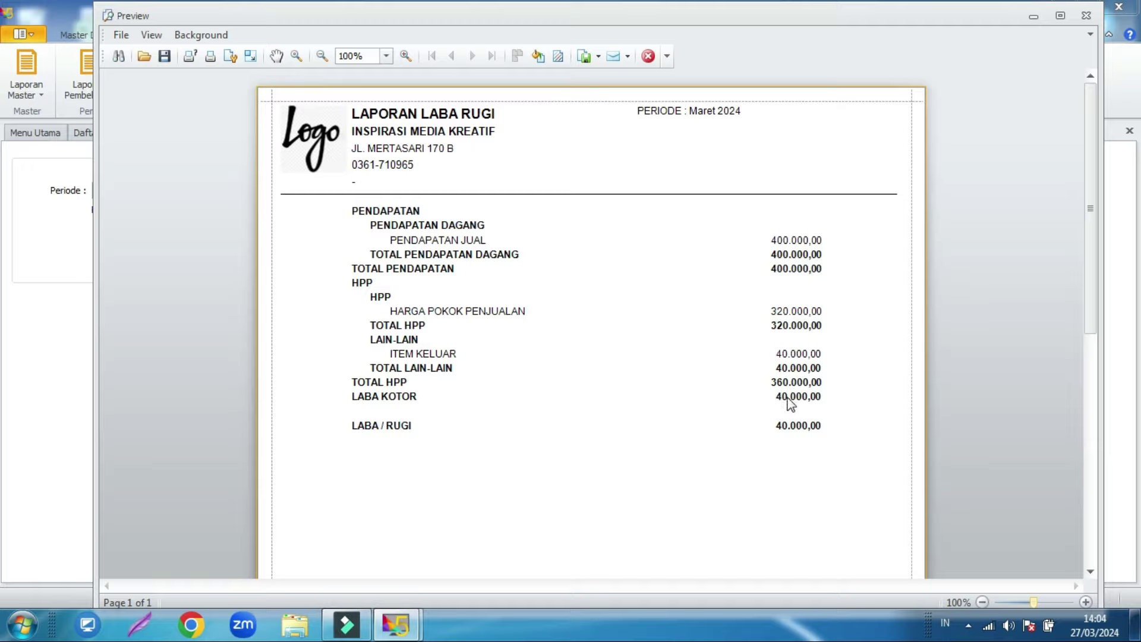
click(1086, 15)
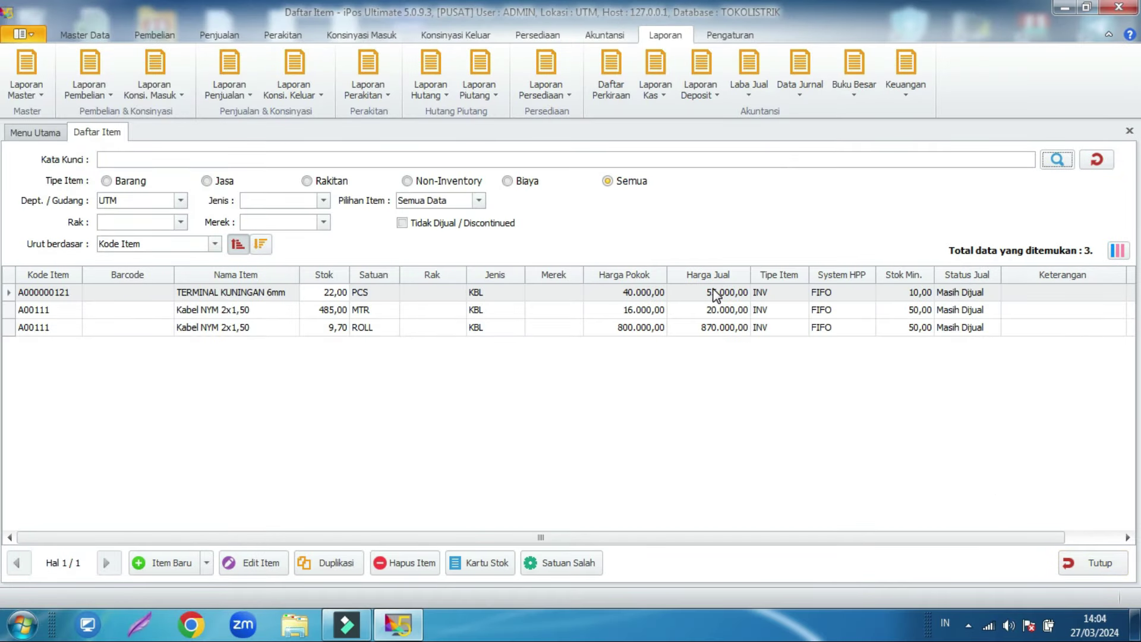
Step: Close the item list and open the Kas Keluar list from the Akuntansi commands
click(1101, 563)
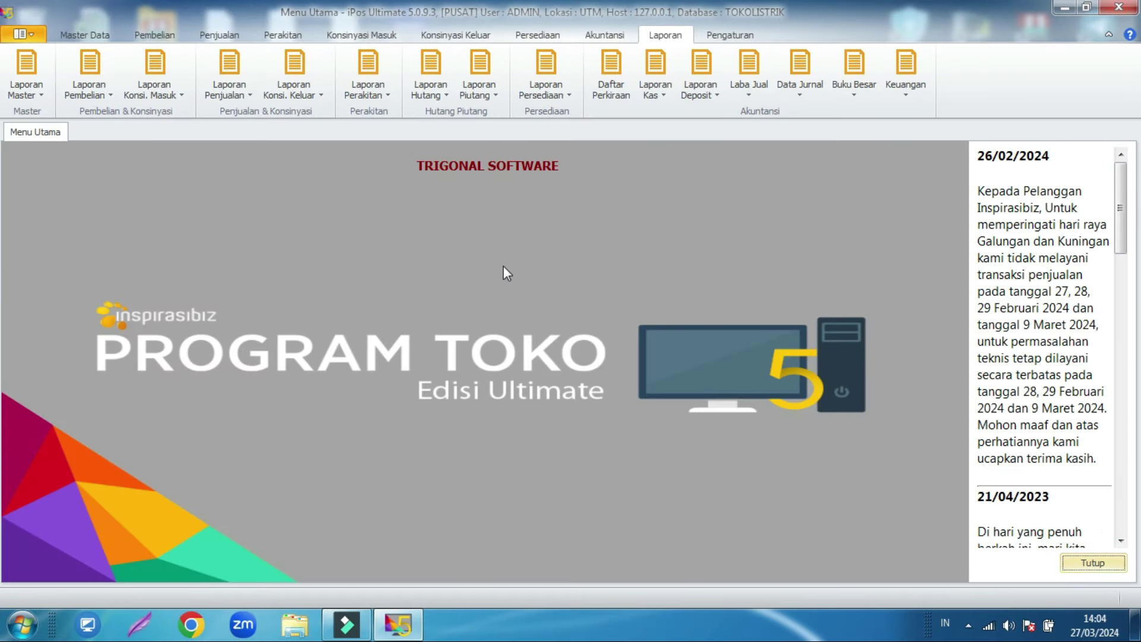
click(539, 36)
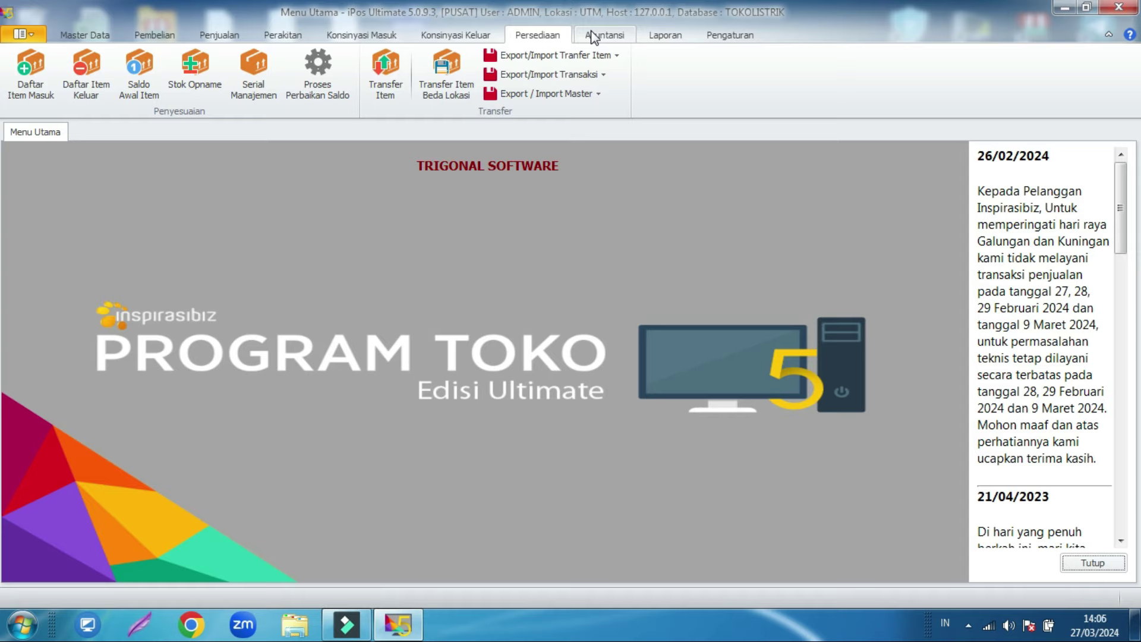
click(592, 37)
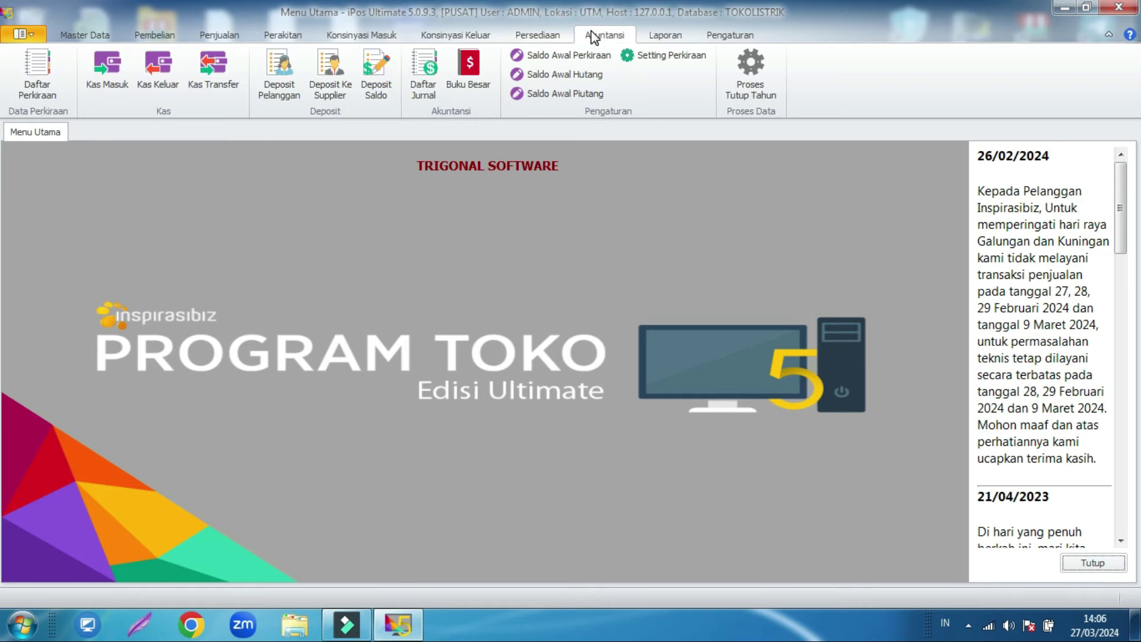
click(156, 75)
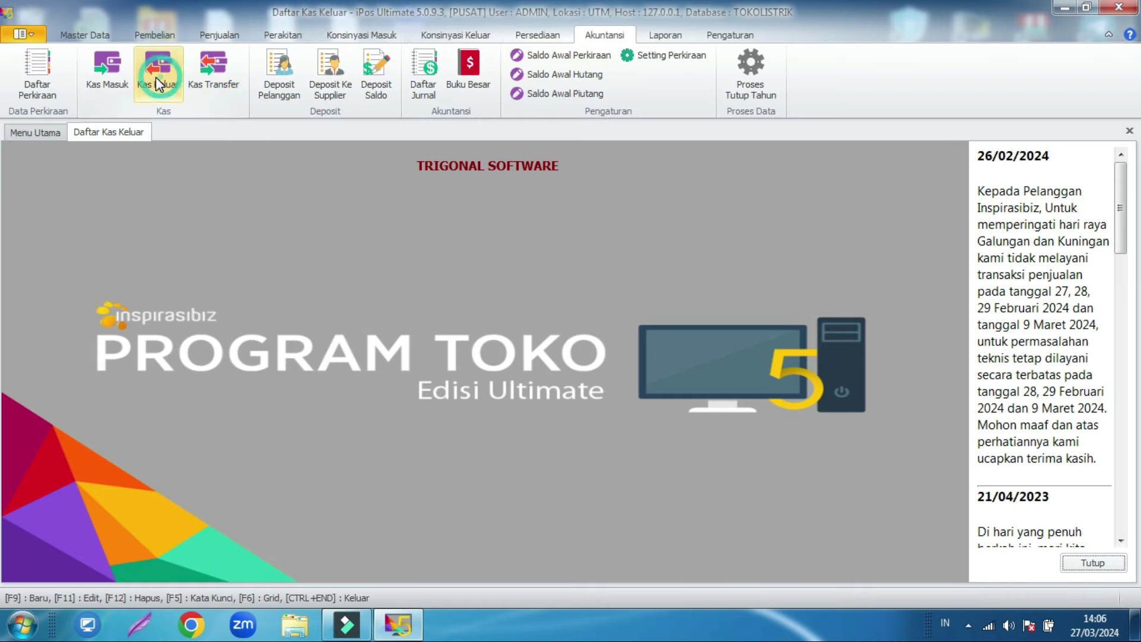
Step: Start a new cash-out with expense accounts 6-1100 BIAYA LISTRIK/AIR/TELEPON and 6-1104 BIAYA INTERNET
click(183, 566)
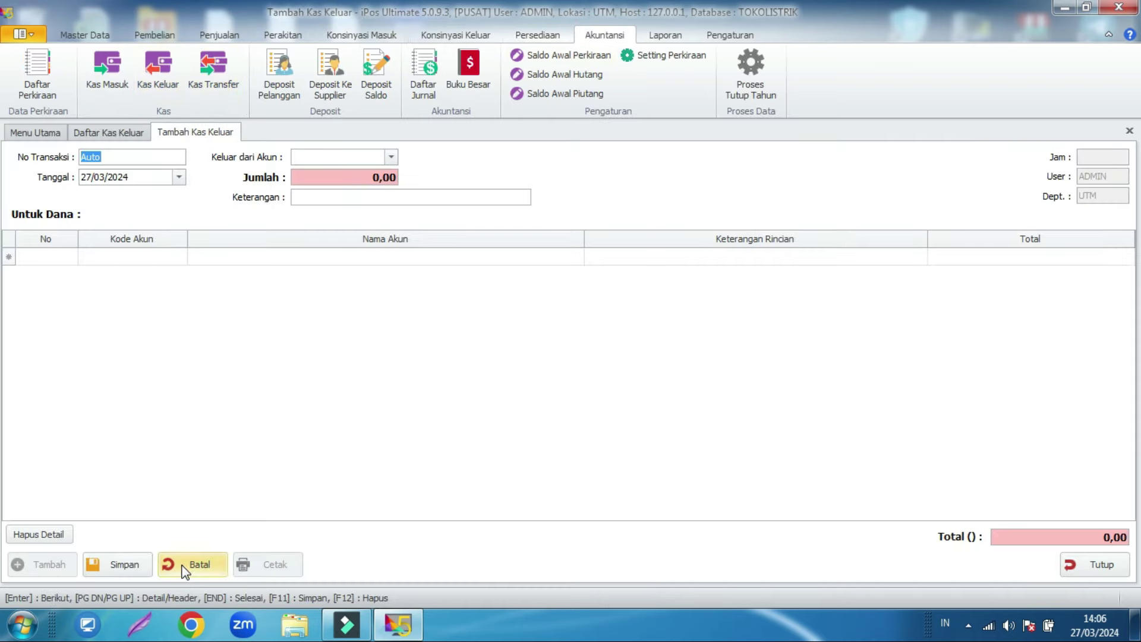
click(144, 256)
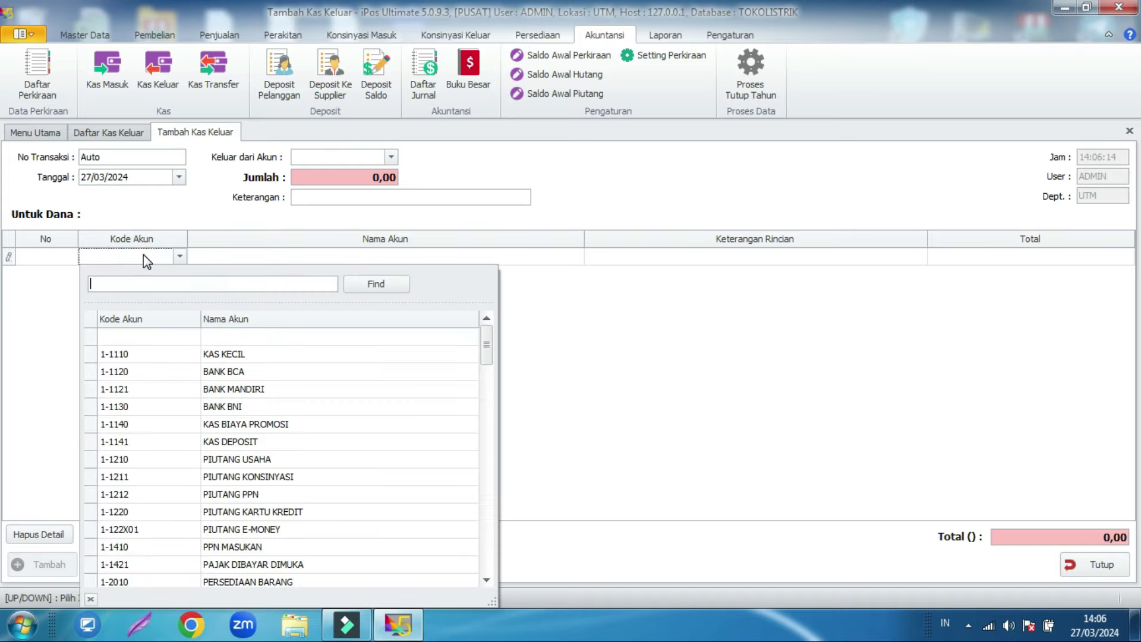
text(biaya)
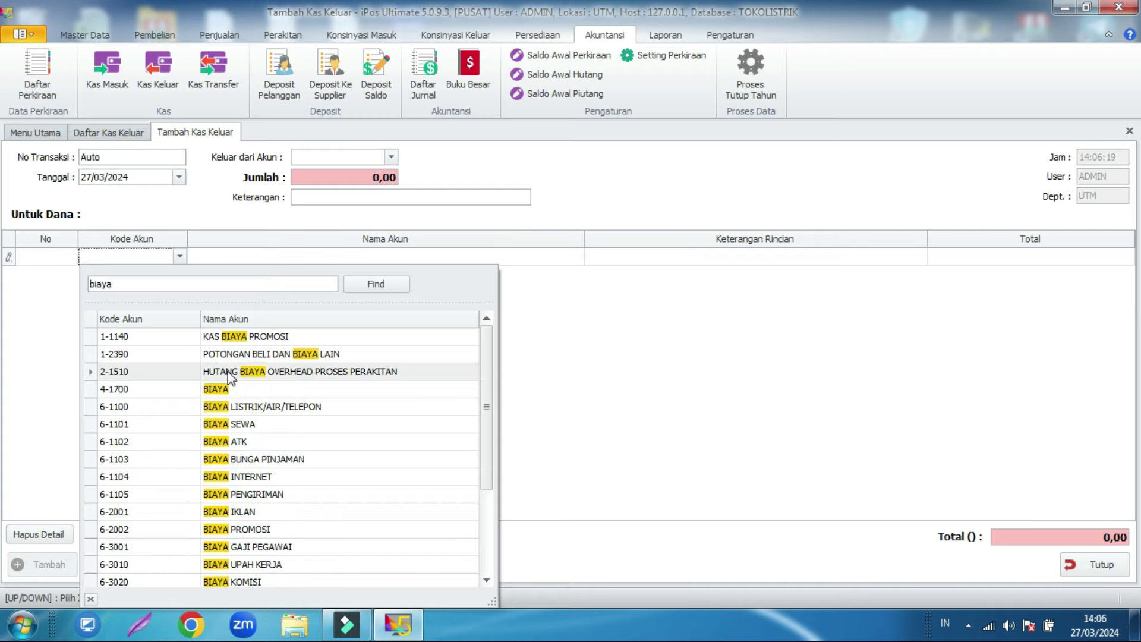
click(274, 409)
click(245, 350)
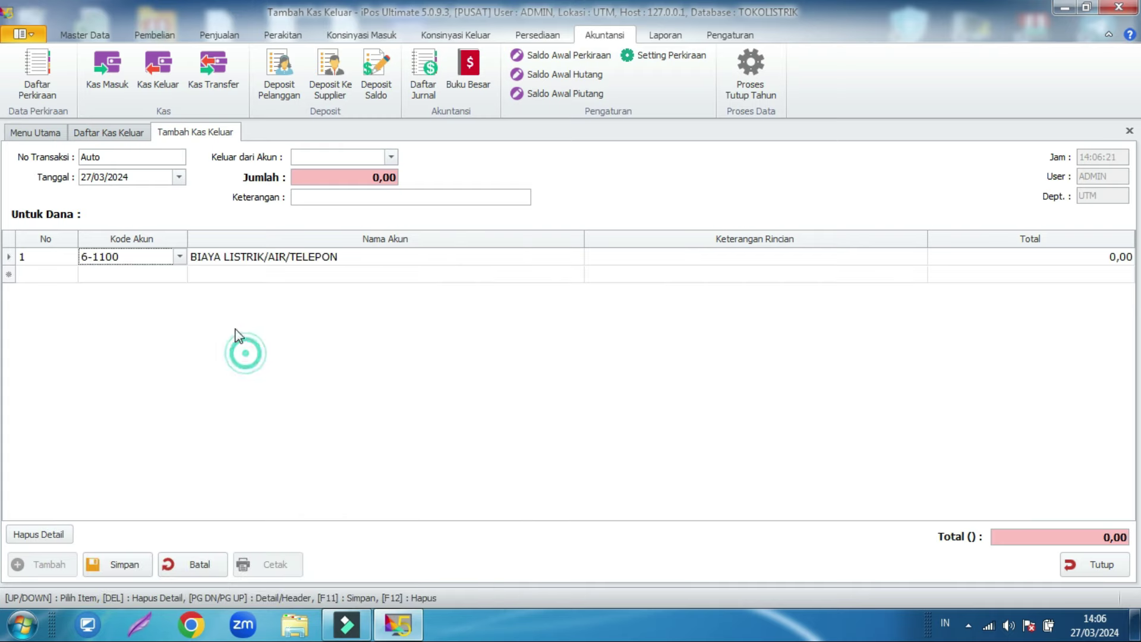
click(161, 275)
click(178, 275)
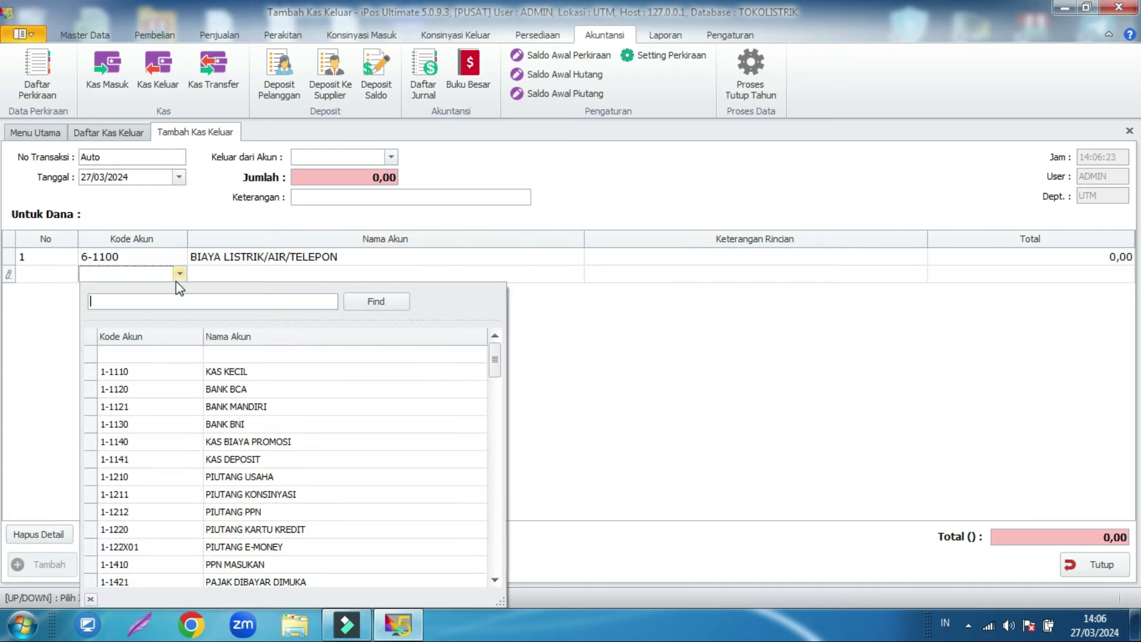
text(biaya)
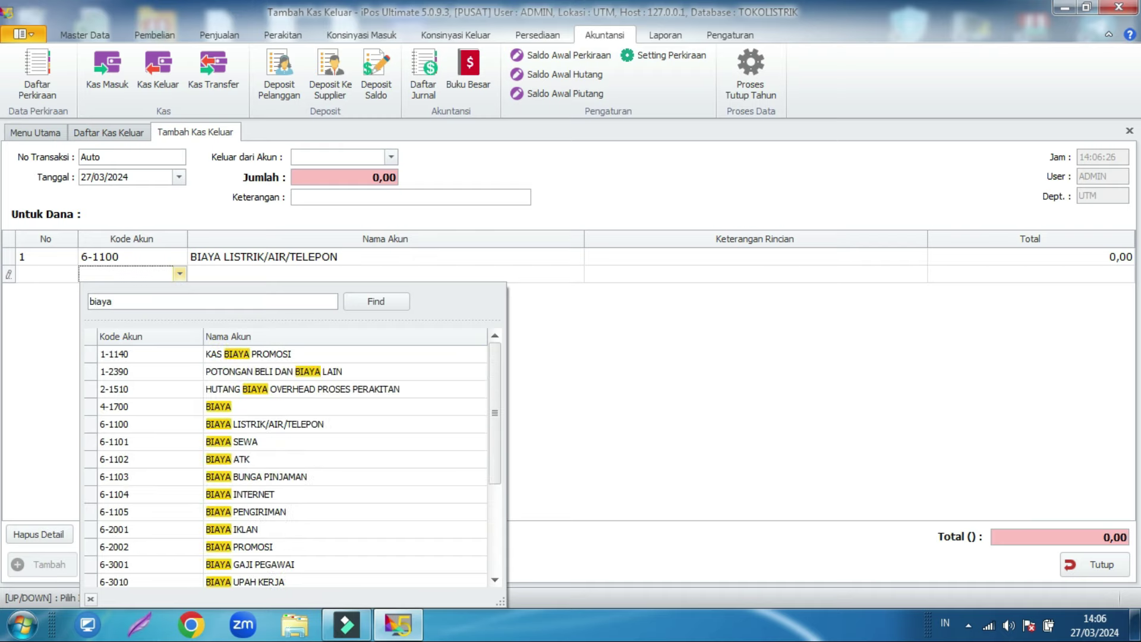
click(321, 496)
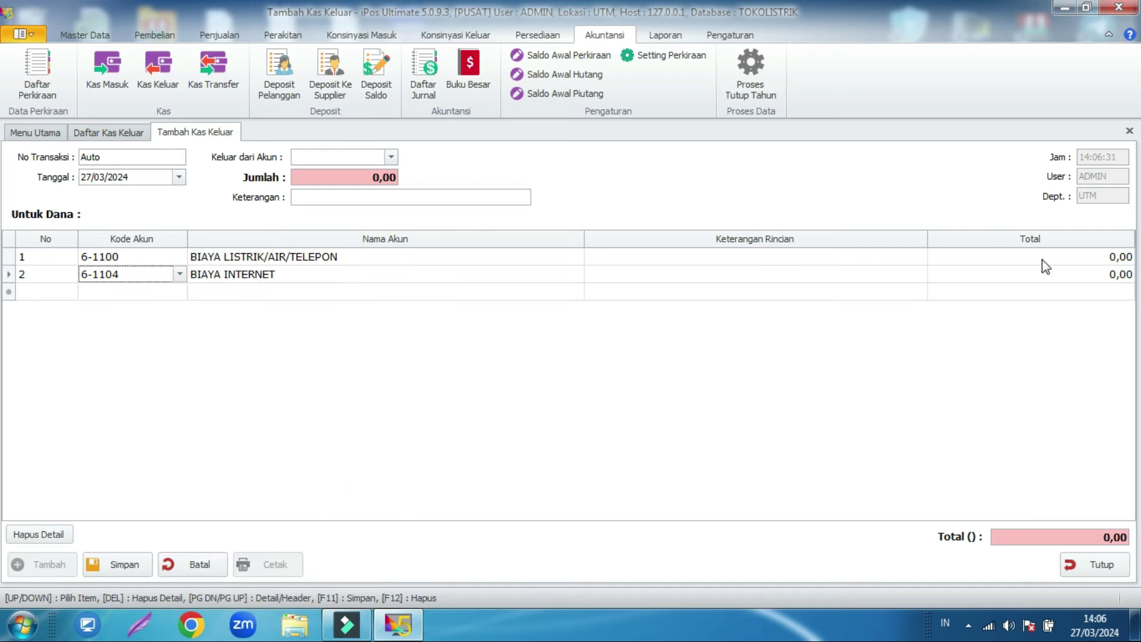
Step: Enter 400.000,00 for electricity and 300.000,00 for internet, totalling 700.000,00
click(1043, 258)
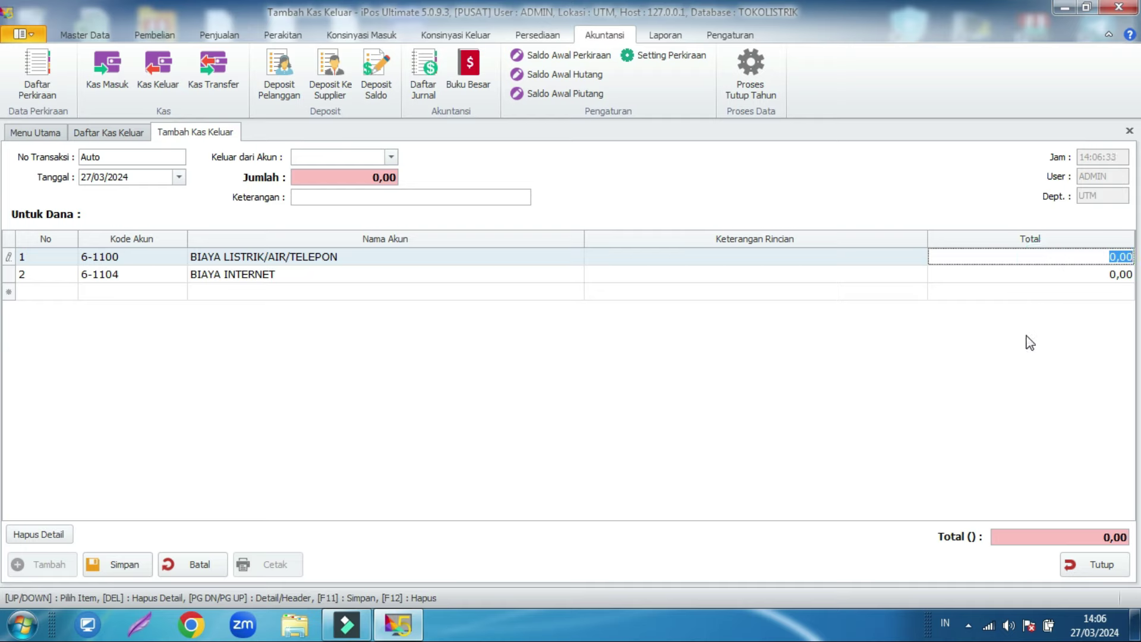
text(400.000)
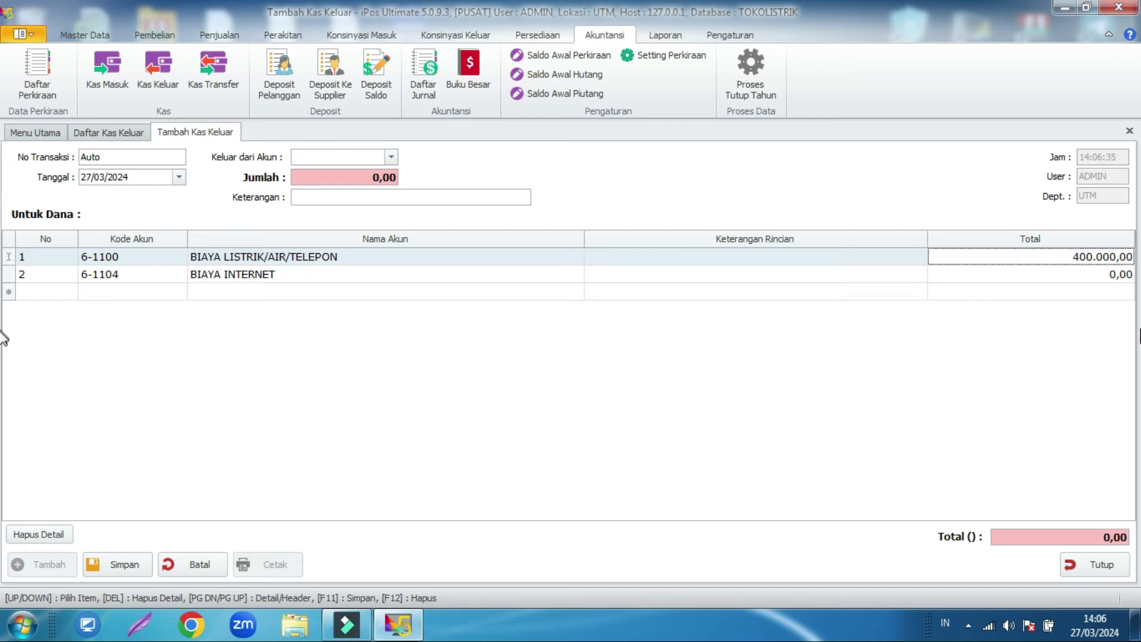
click(1022, 274)
text(300000)
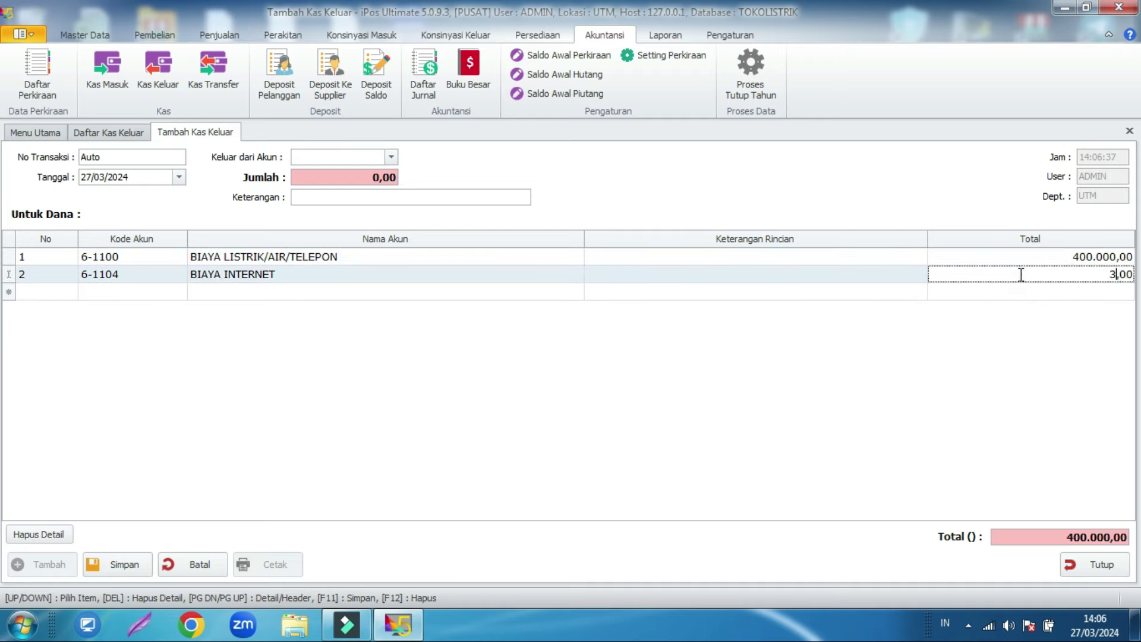
key(Return)
Step: Pay the 700.000,00 cash-out from 1-1120 BANK BCA and save it as 0001/KASO/UTM/0324
click(391, 158)
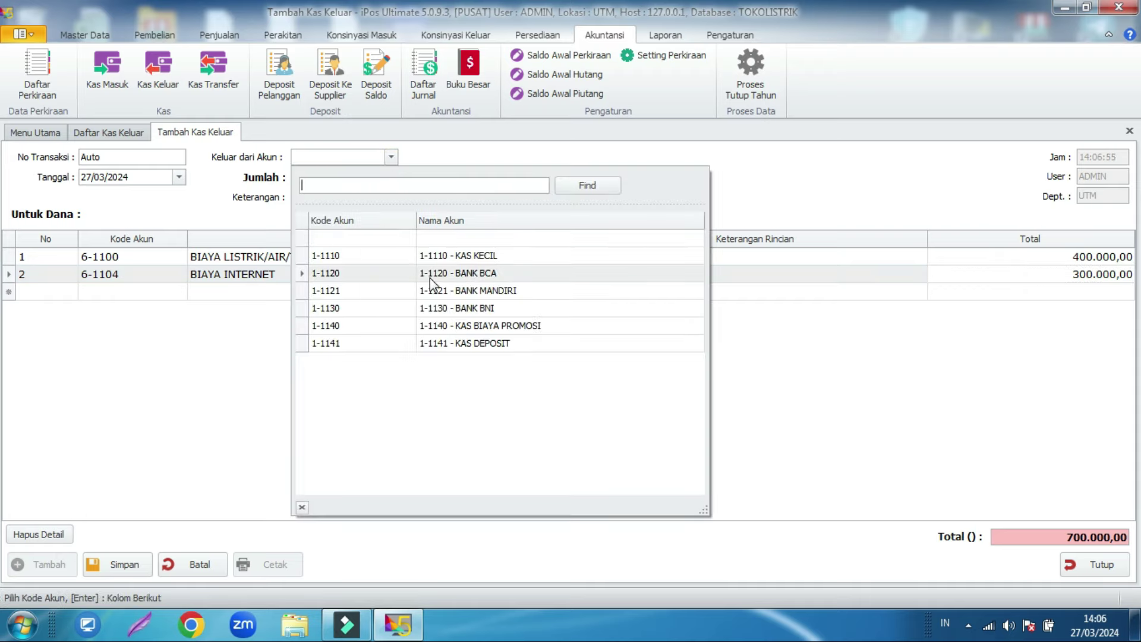
click(429, 277)
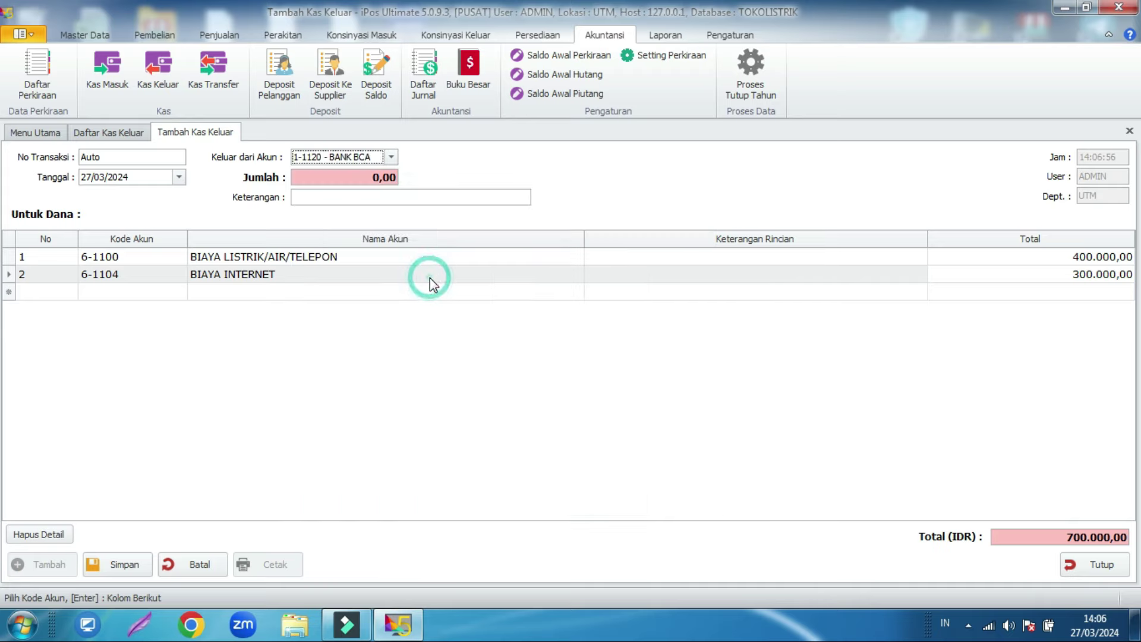
click(376, 178)
text(70000)
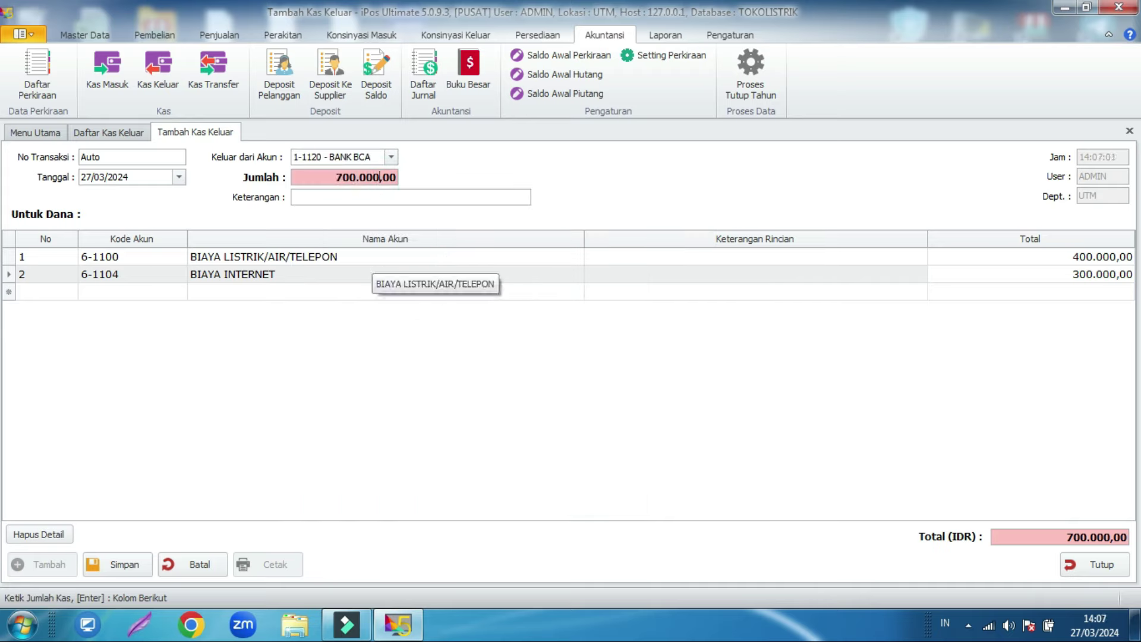
key(Return)
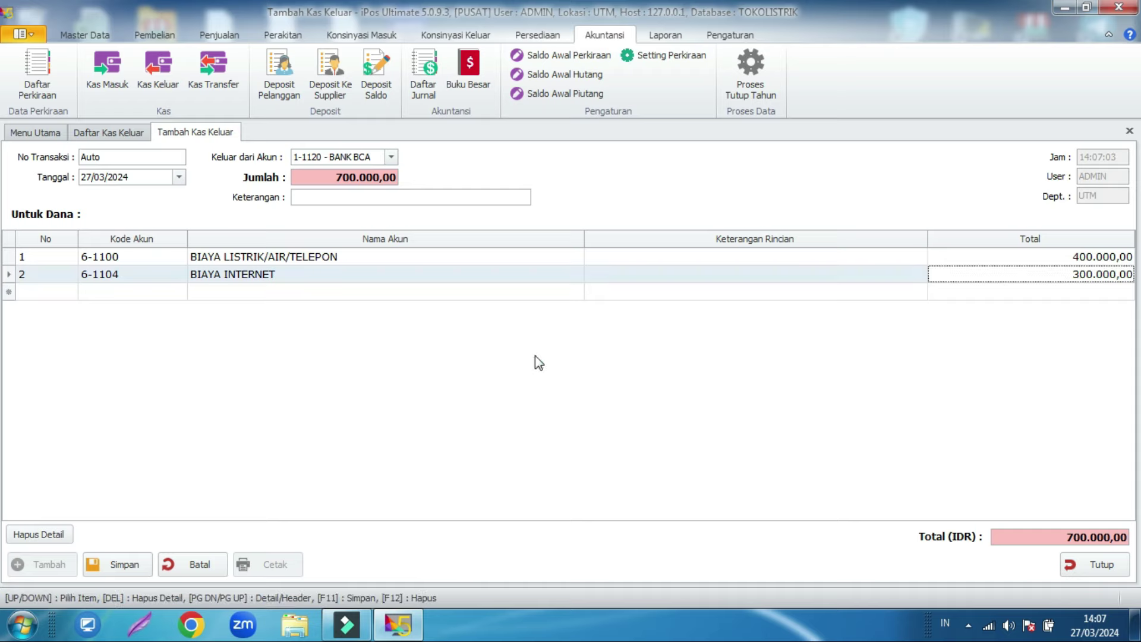
click(124, 566)
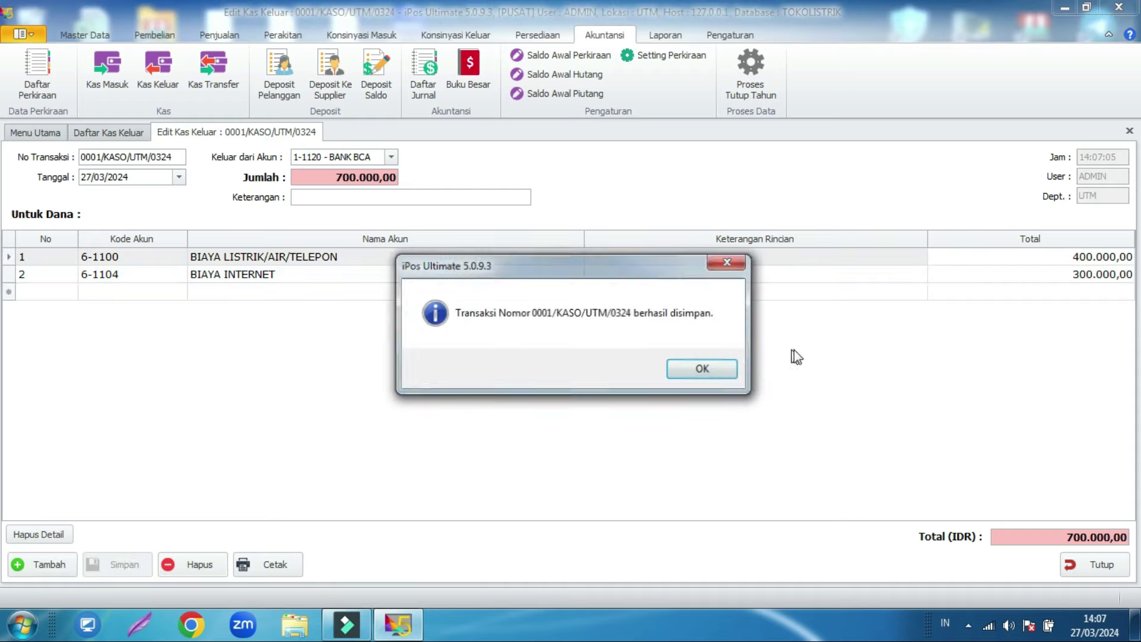
click(707, 370)
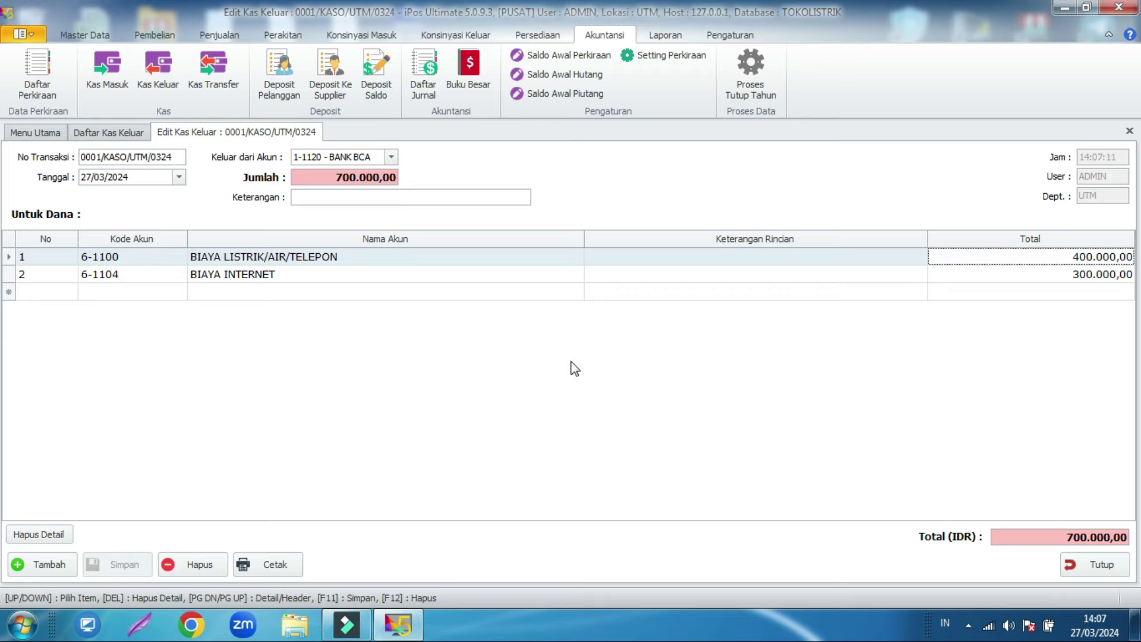
Step: Load the general ledger for 1-1120 BANK BCA and review entries down to the 40.600.000,00 balance
click(469, 74)
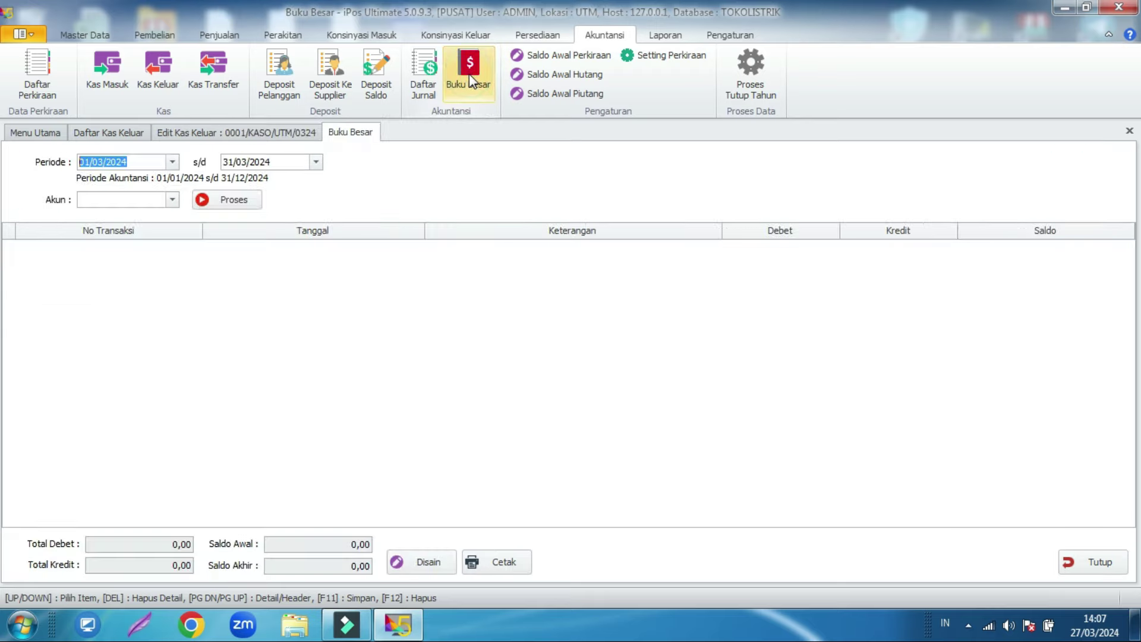
click(172, 200)
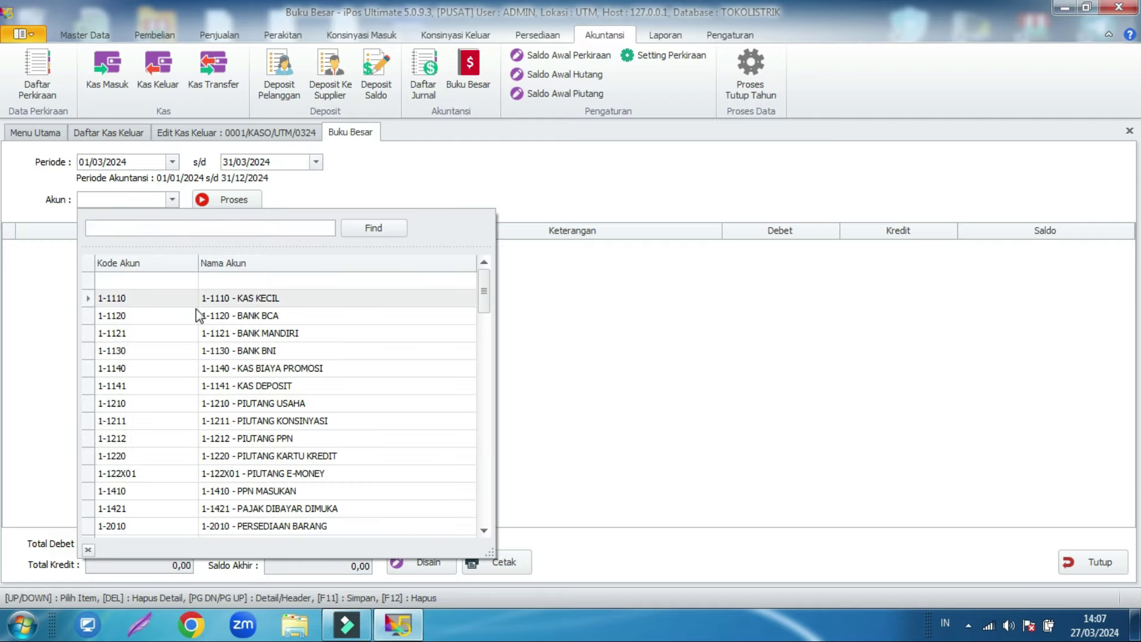
double_click(196, 313)
click(246, 203)
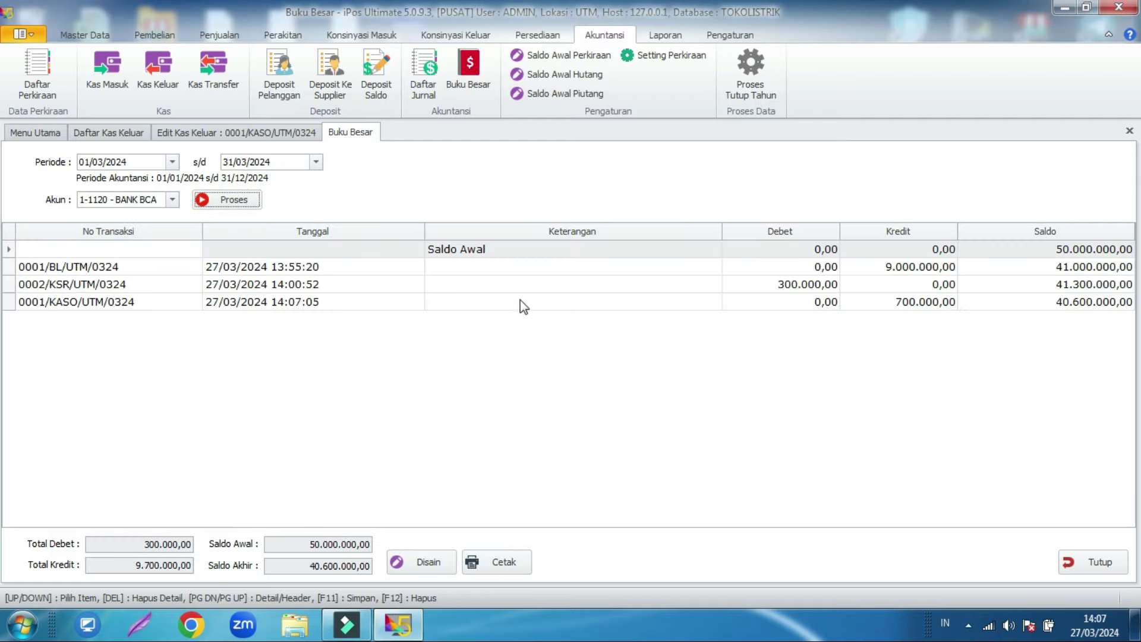
click(509, 250)
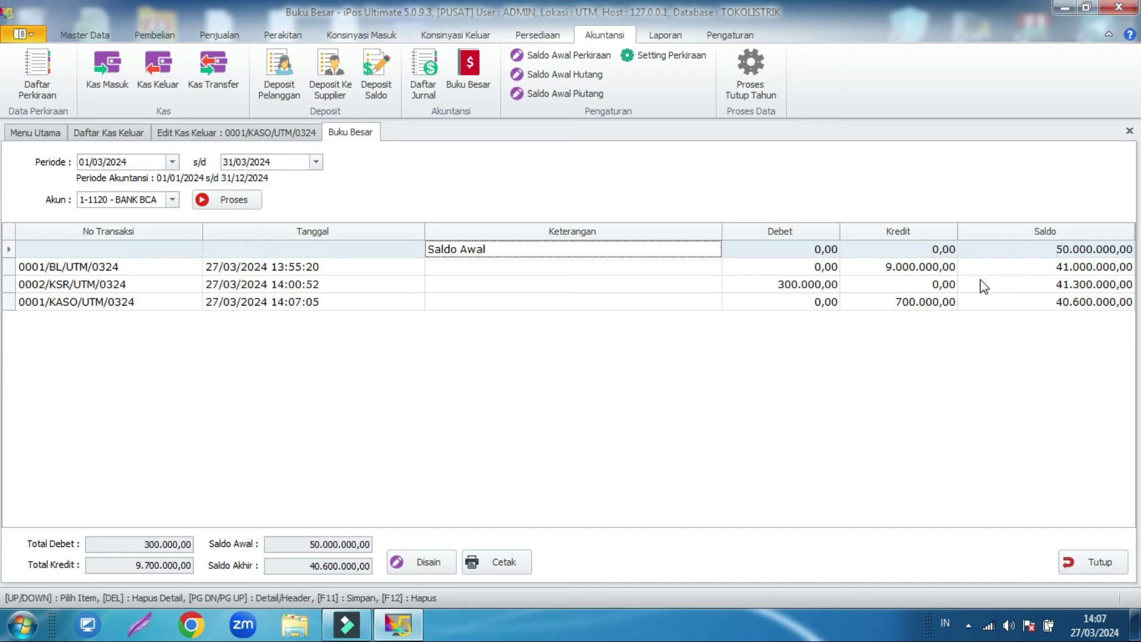
click(294, 270)
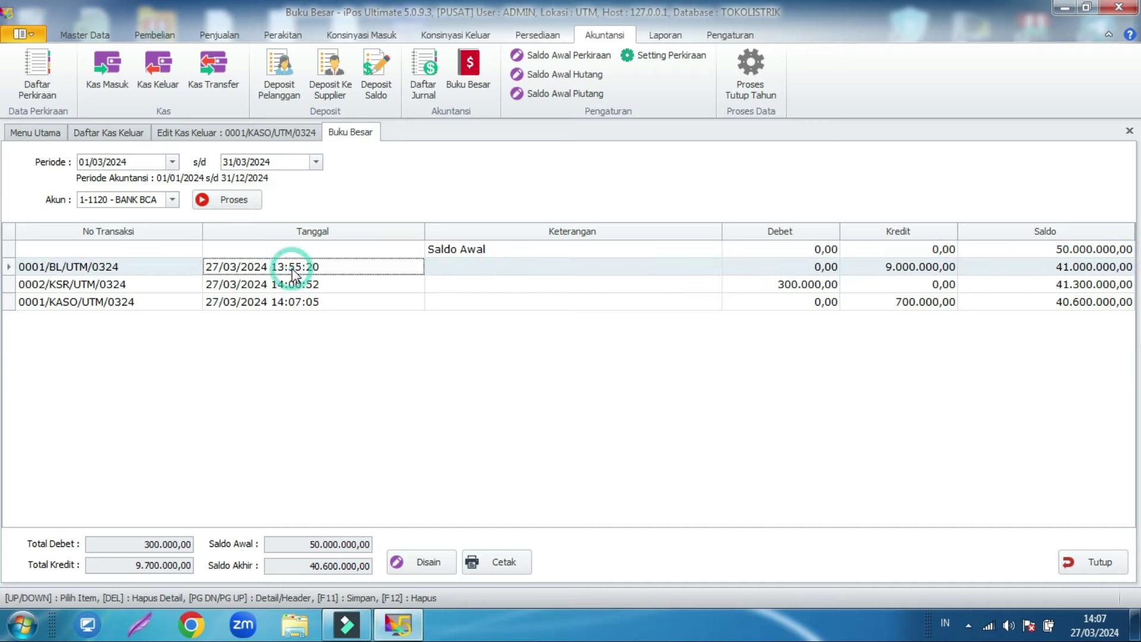
click(887, 267)
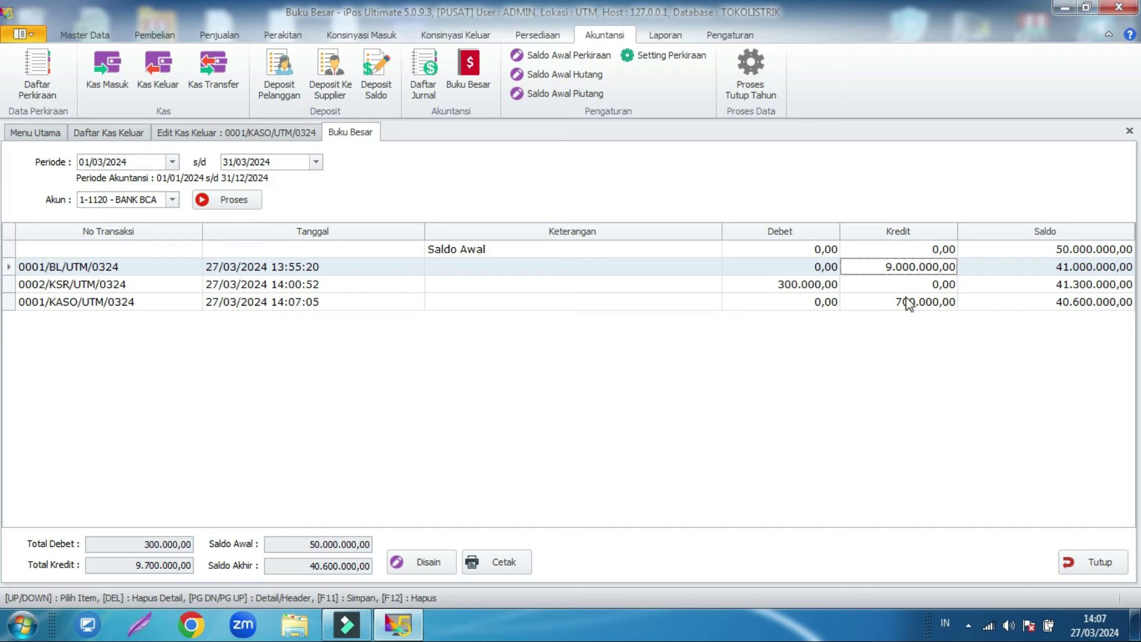
click(1061, 302)
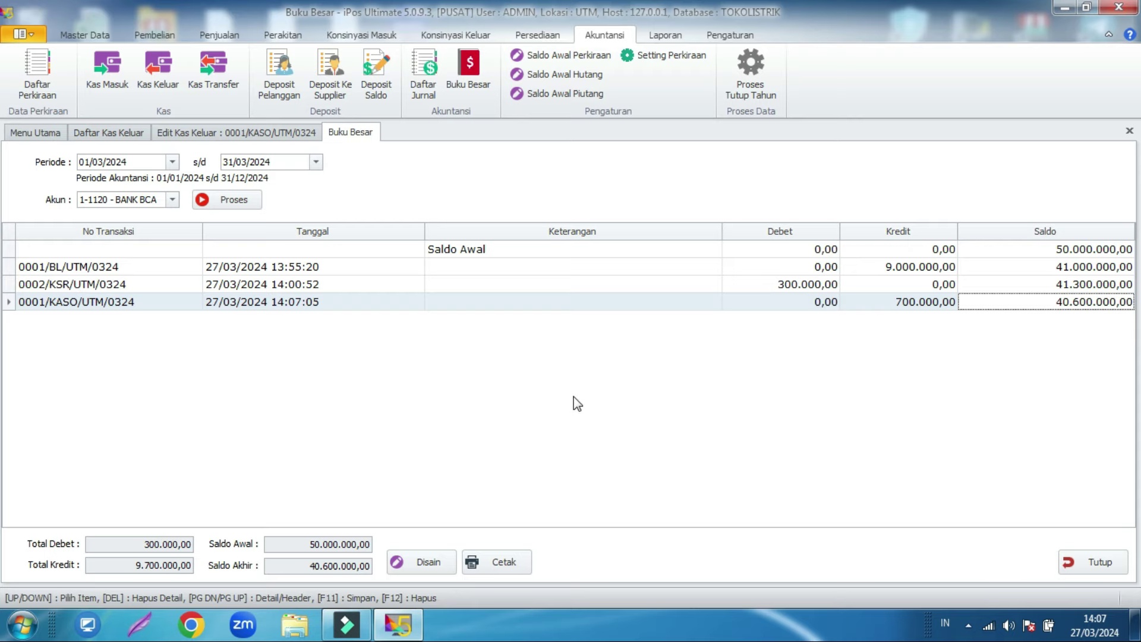
Step: Review the 1-1110 KAS KECIL ledger ending at 10.100.000,00, then close the ledger and cash-out form
click(172, 199)
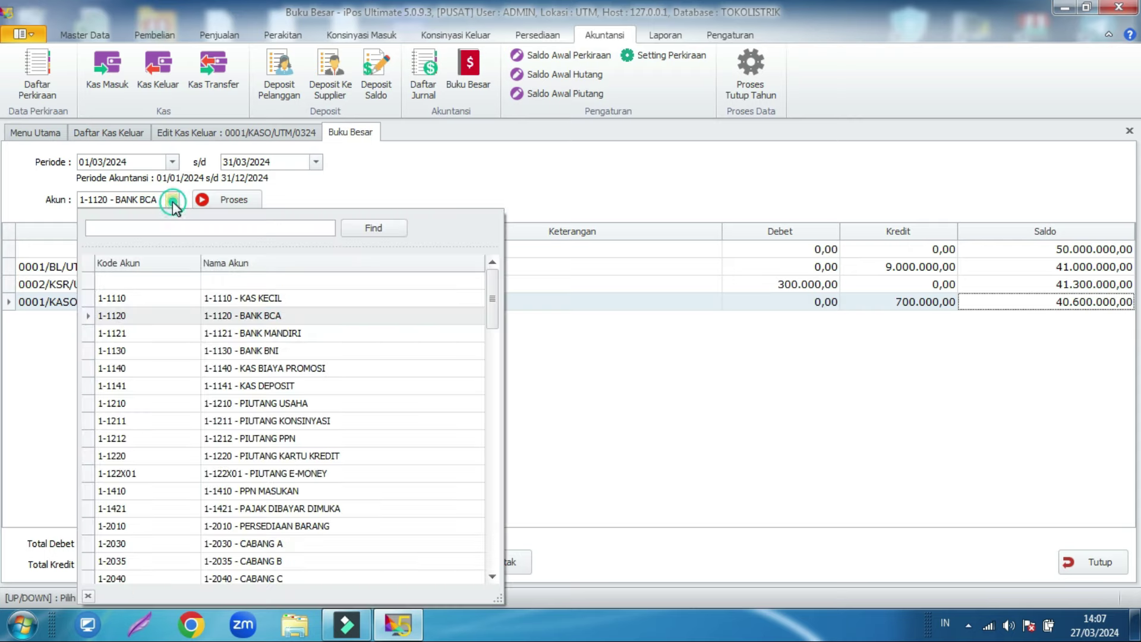
click(193, 299)
click(225, 204)
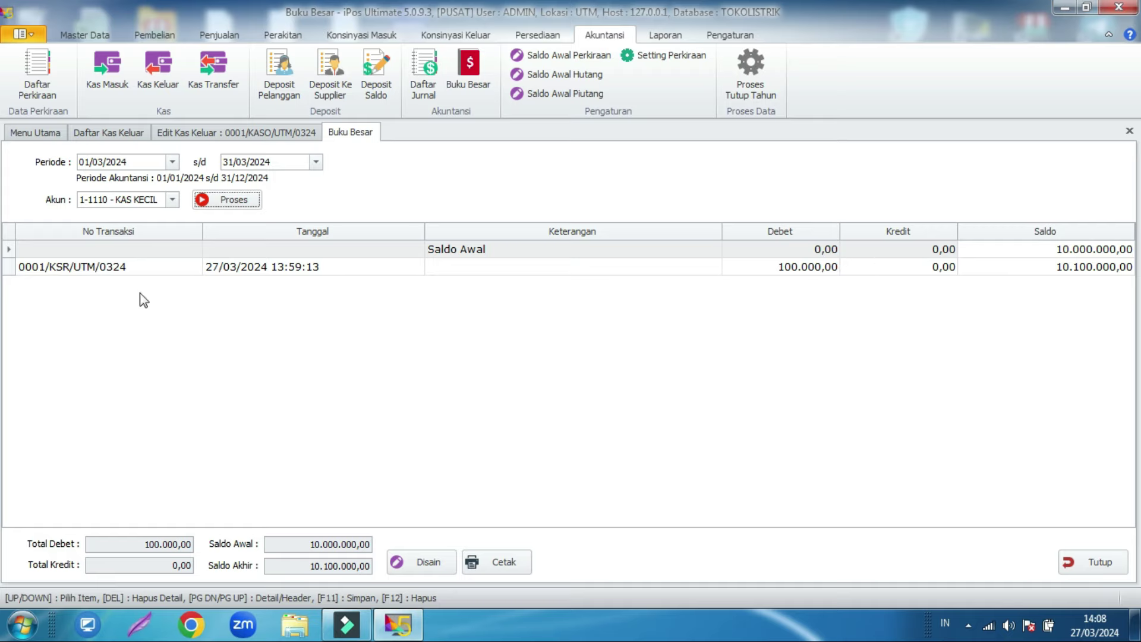
click(119, 271)
click(809, 269)
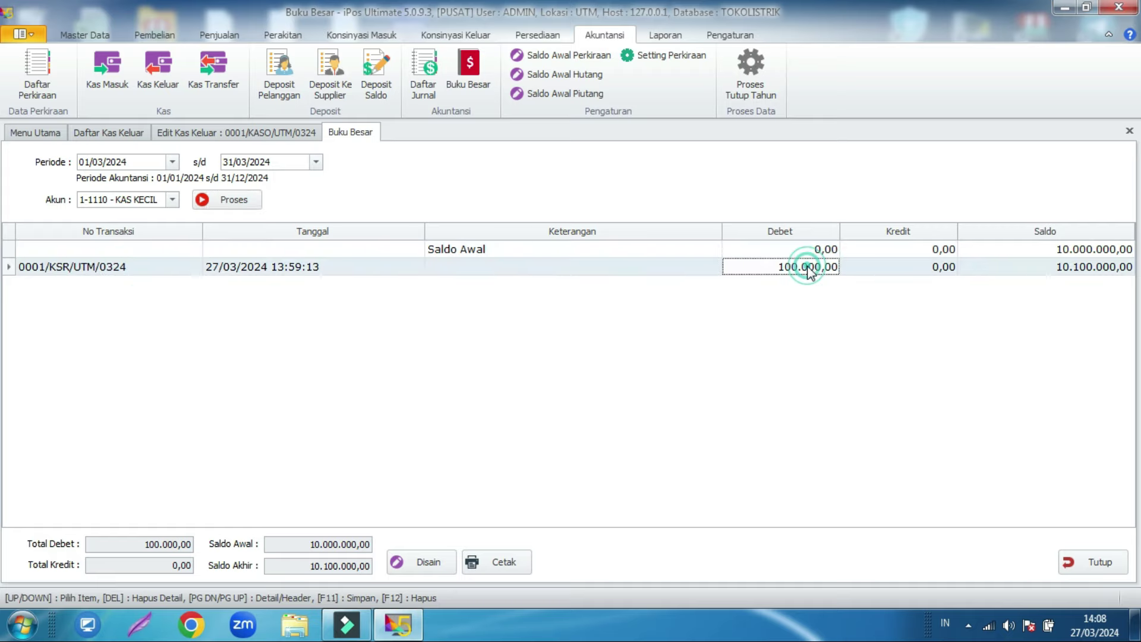
click(1029, 270)
click(1089, 271)
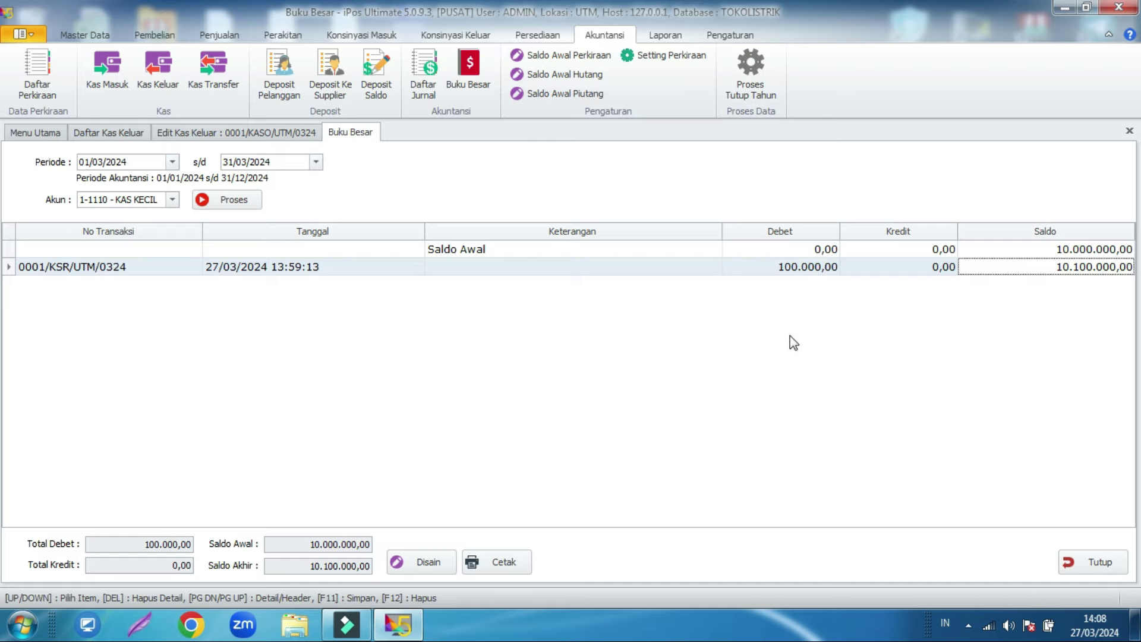
click(1097, 563)
click(1101, 572)
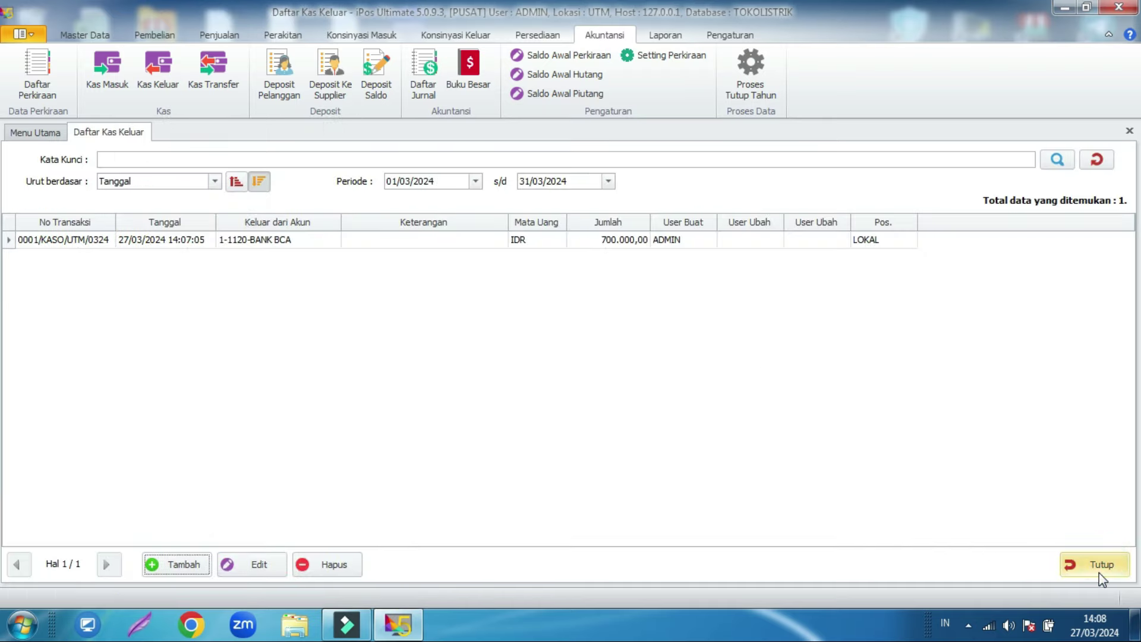
Step: Close the cash-out list and preview the March 2024 Laba Rugi report: 700.000,00 expenses, -660.000,00 result
click(1100, 573)
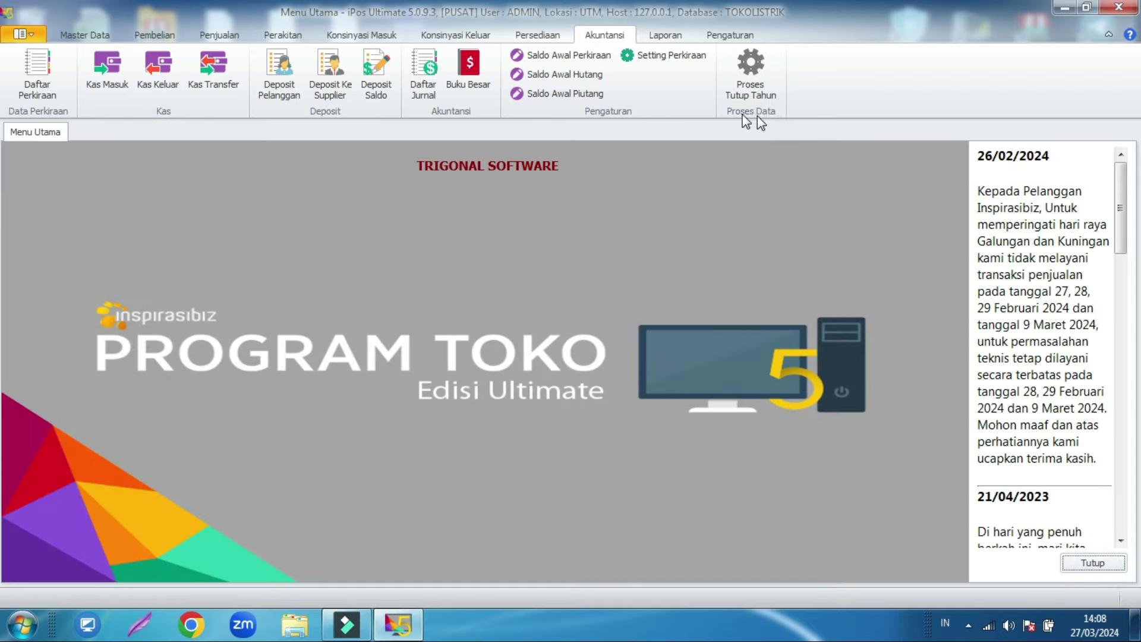
click(673, 39)
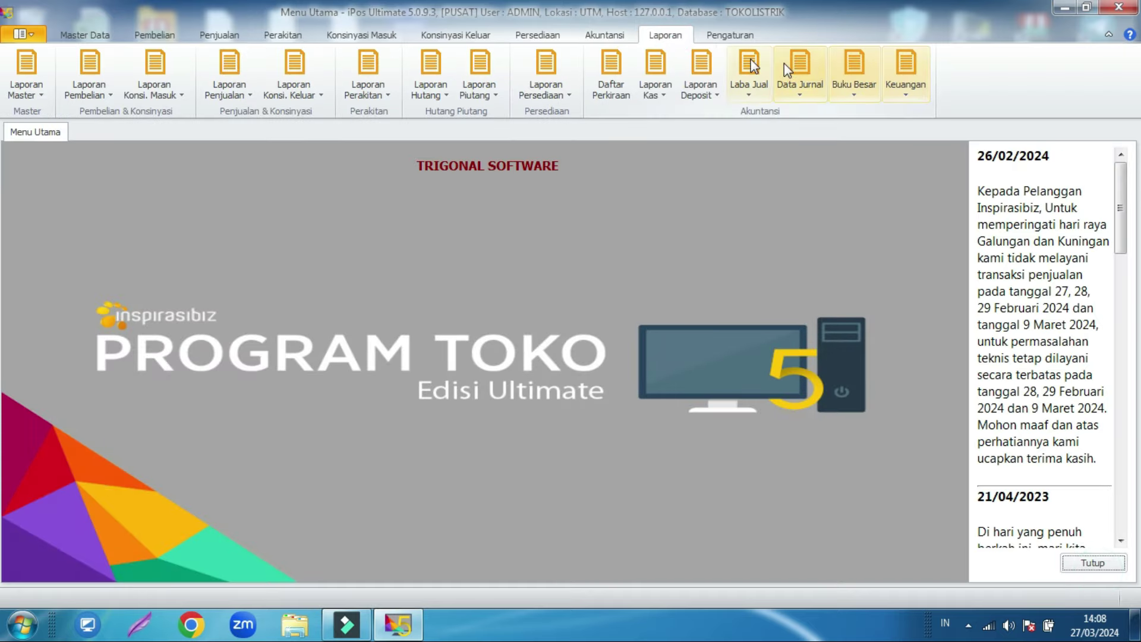
click(909, 80)
click(925, 136)
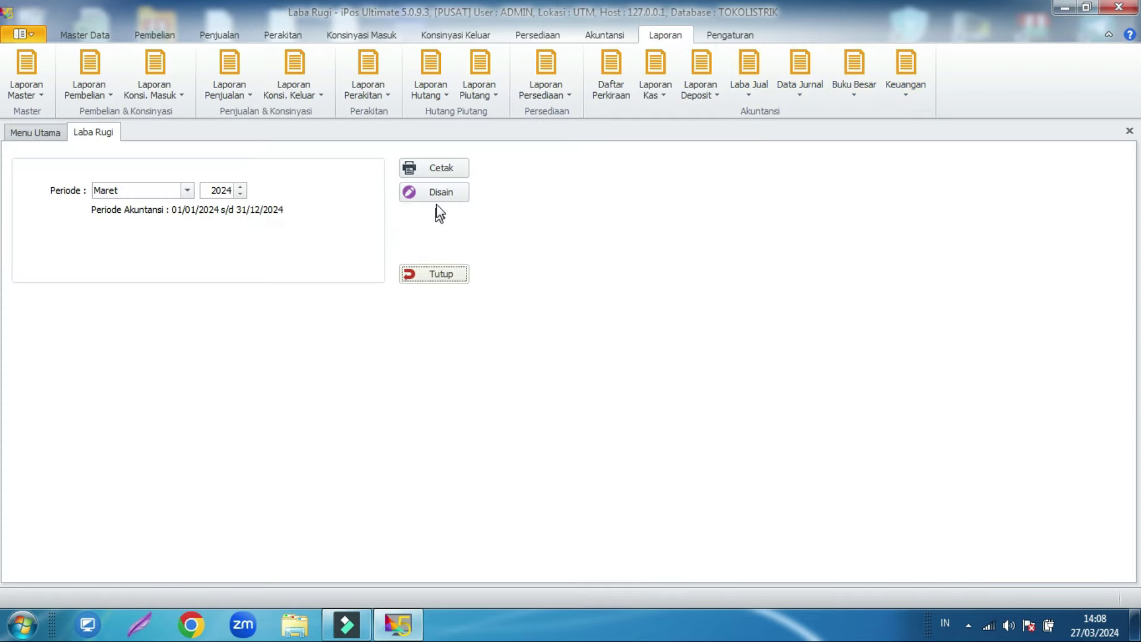
click(437, 169)
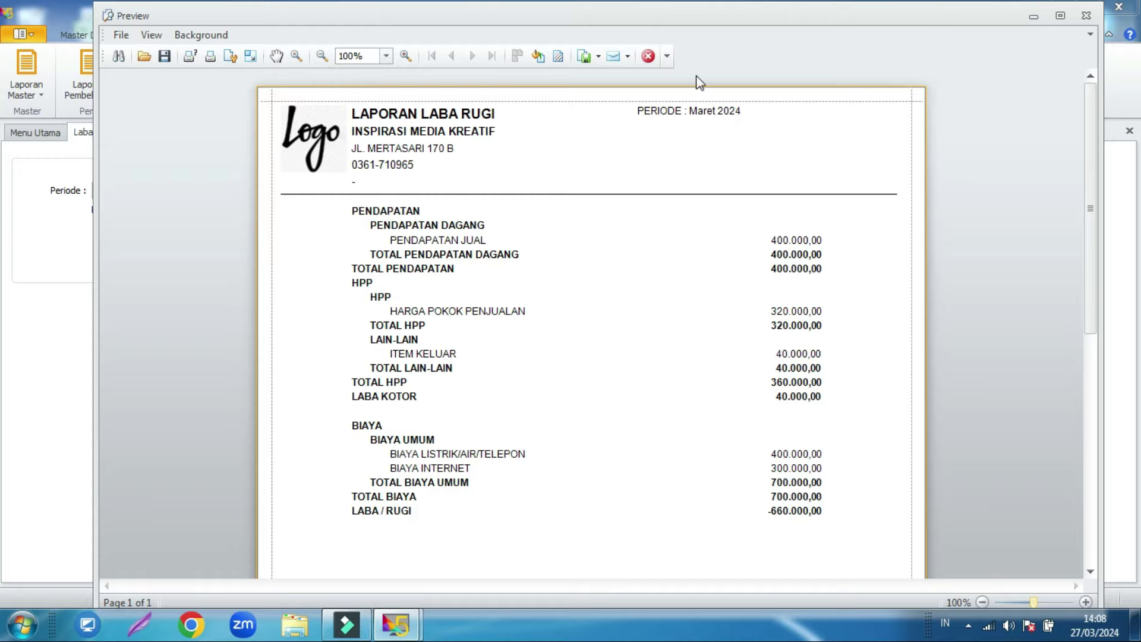
click(649, 56)
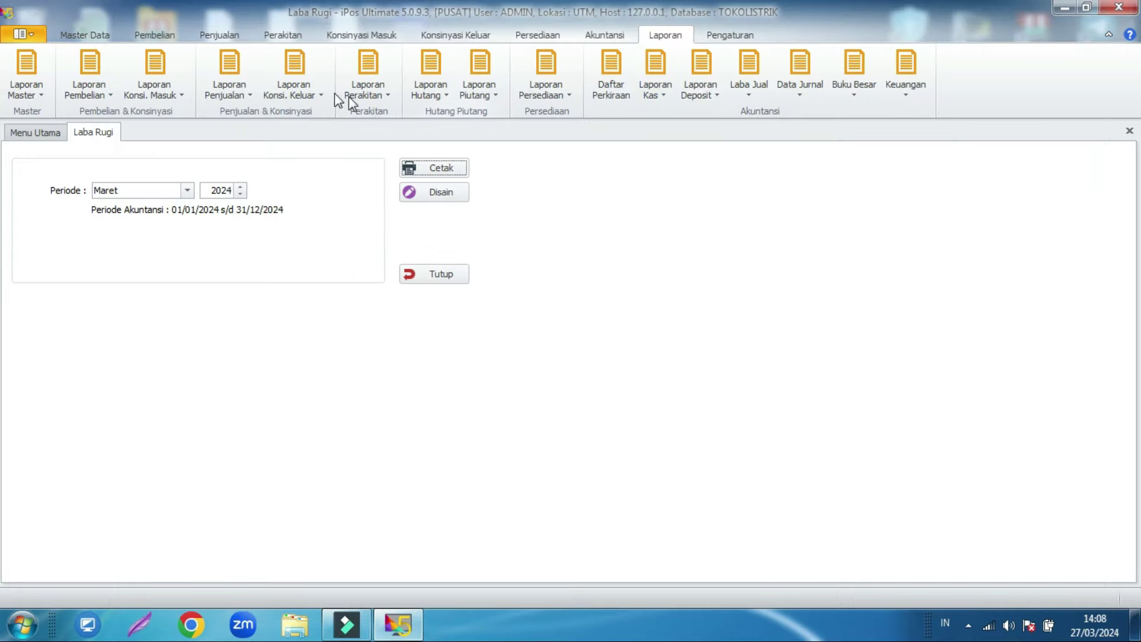
click(74, 38)
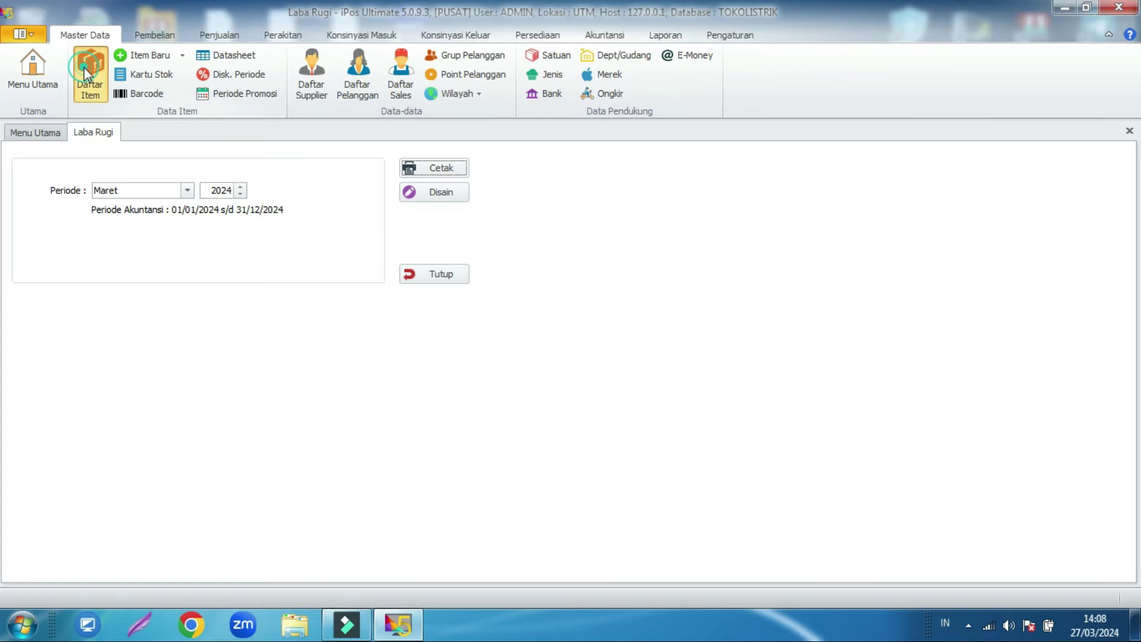
Step: Check TERMINAL KUNINGAN 6mm's stock card: 25 purchased, 2 sold, 1 Item Keluar, leaving 22
click(84, 66)
click(276, 292)
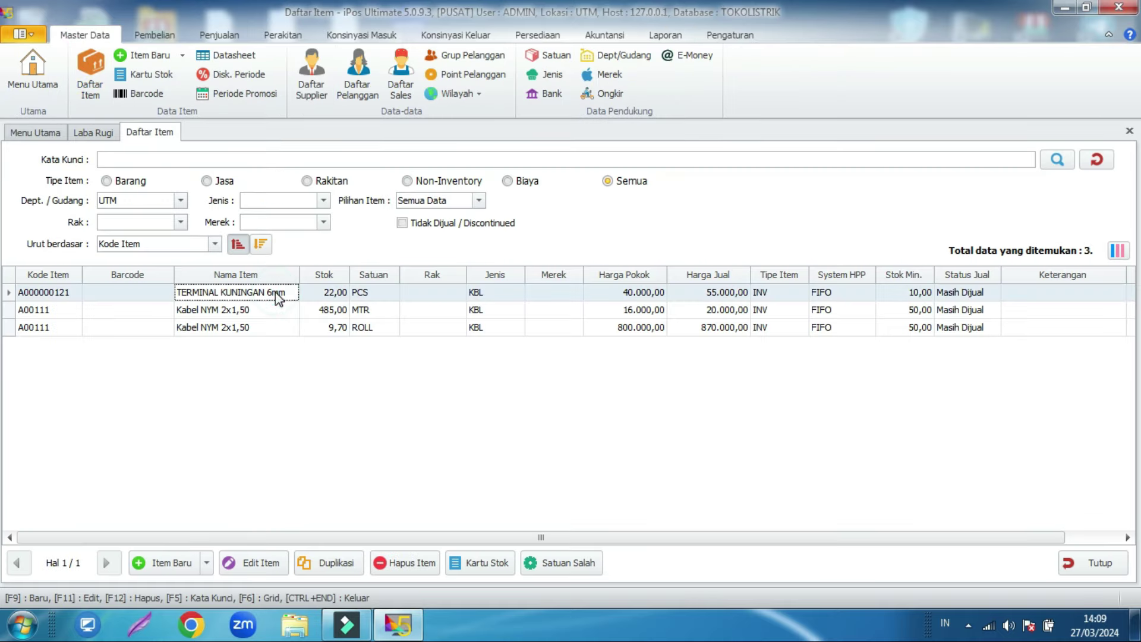
click(479, 562)
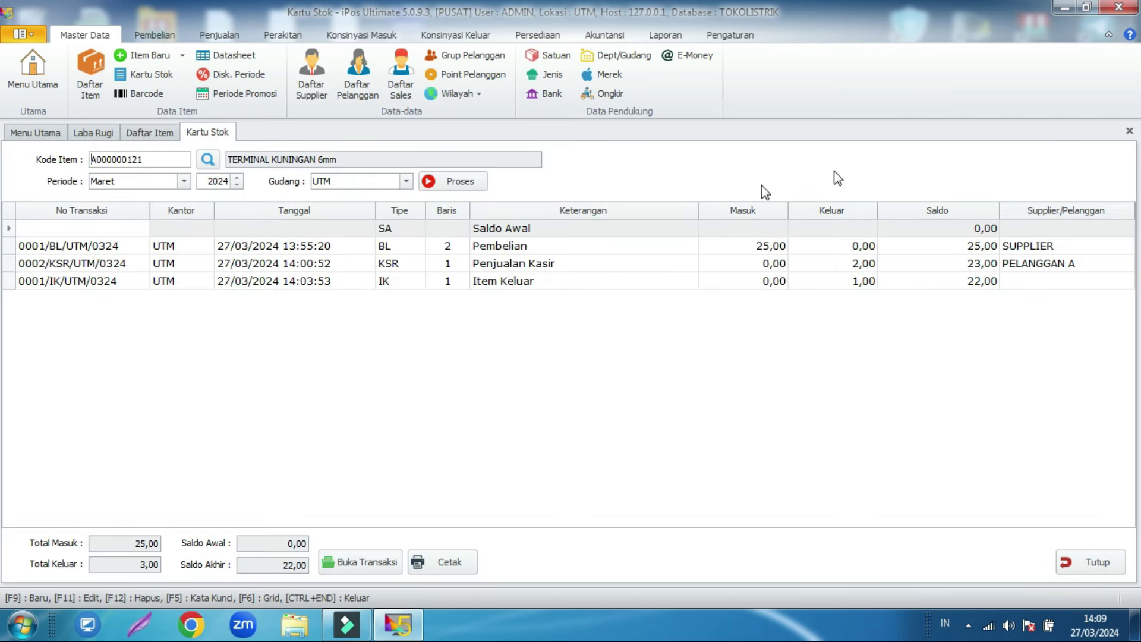
click(750, 246)
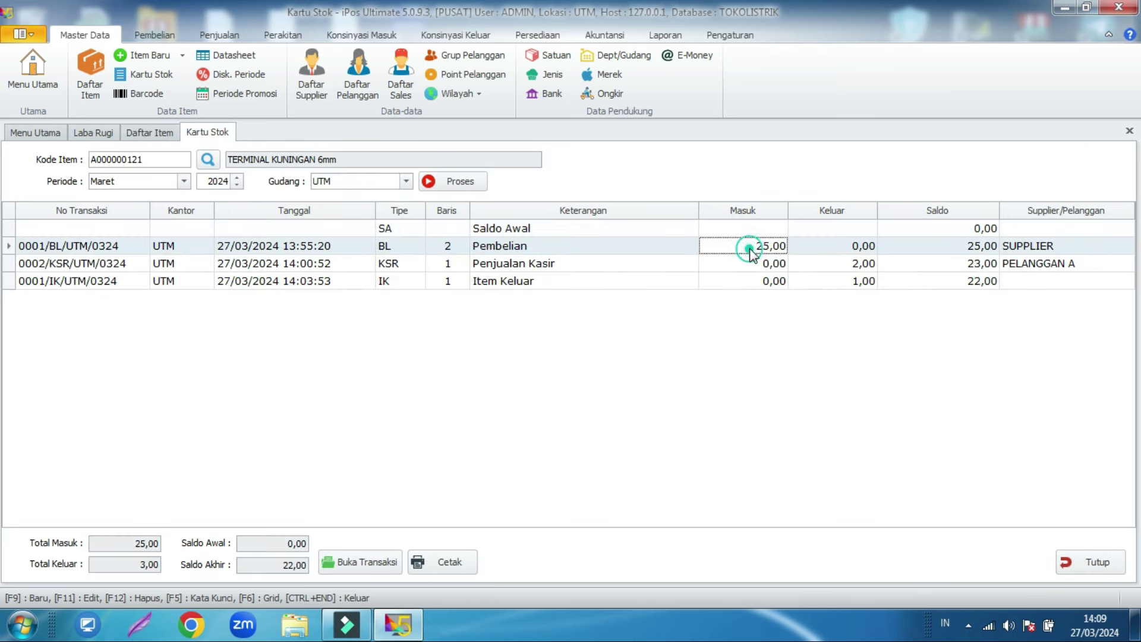
click(812, 263)
click(856, 284)
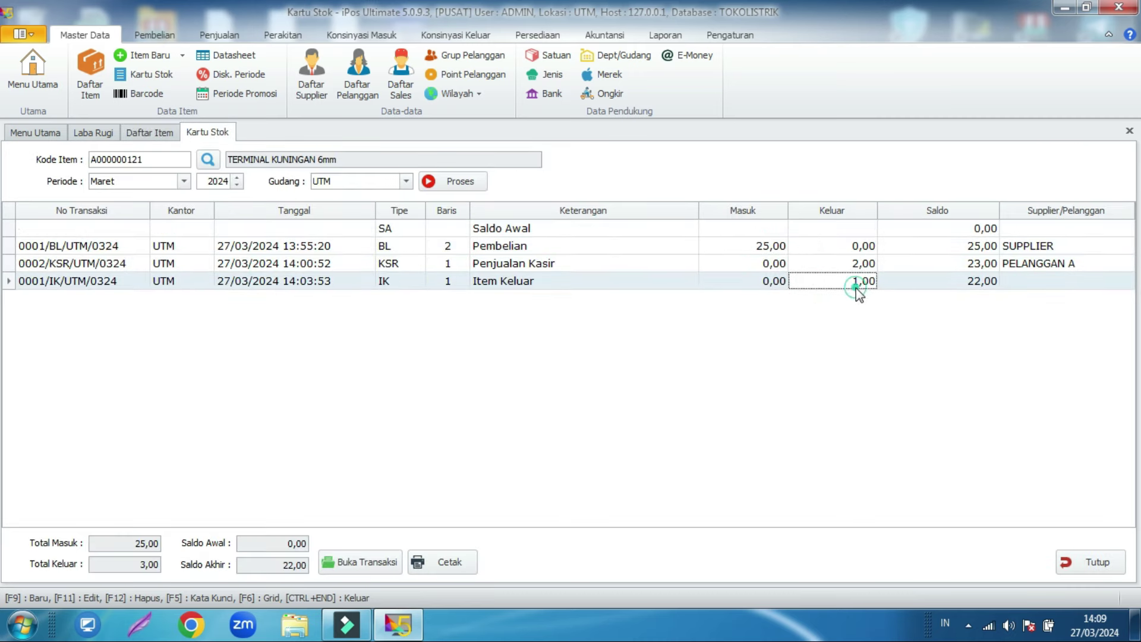